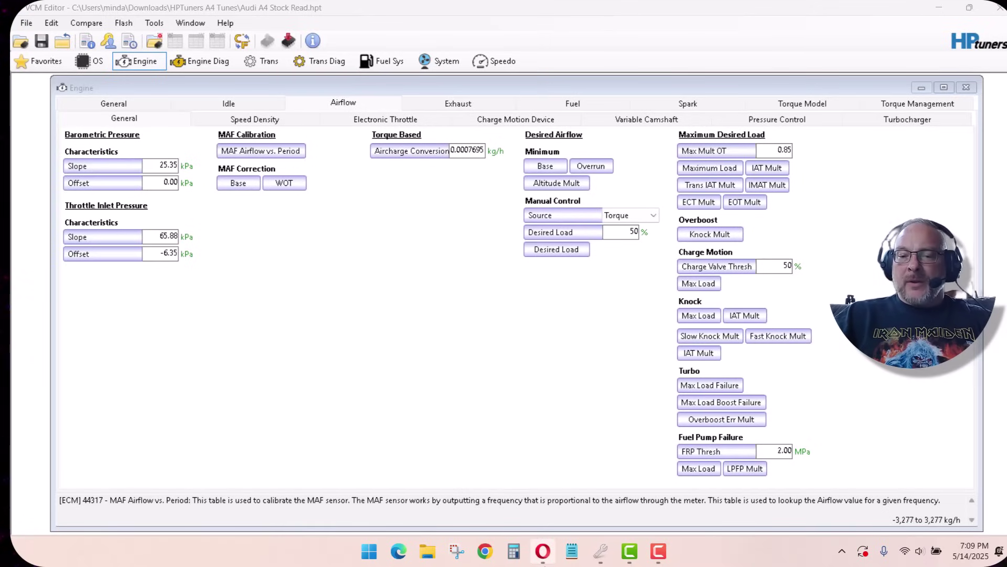
# Load the Audi A4 Stage 4 Match tune in VCM Editor as the comparison file for the stock read.
pyautogui.click(543, 550)
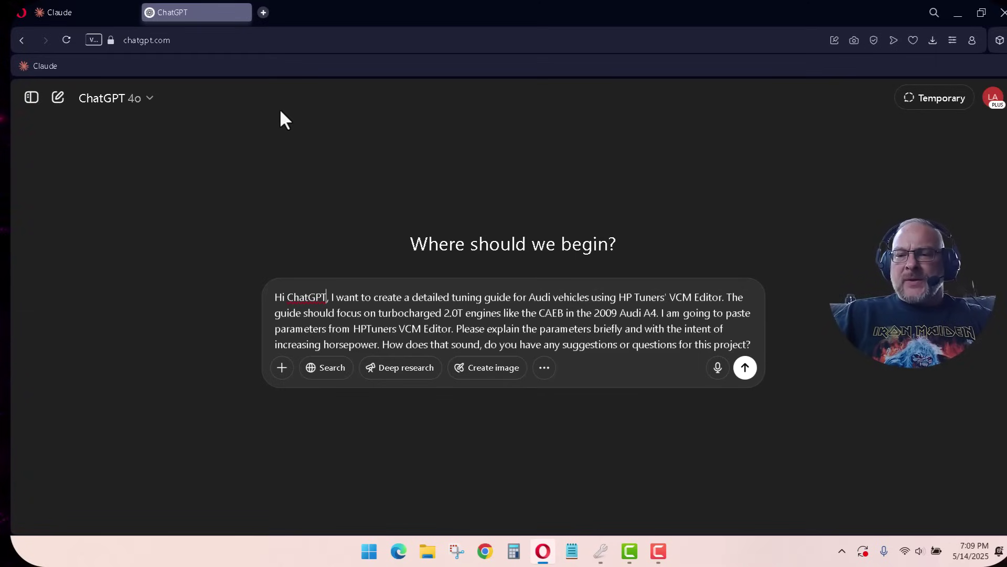
pyautogui.click(601, 550)
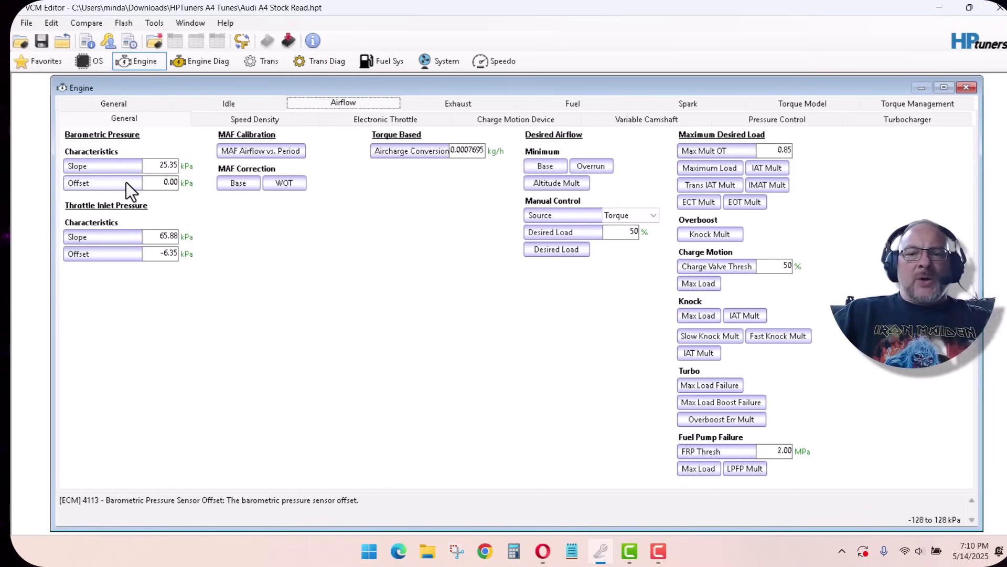
pyautogui.click(77, 24)
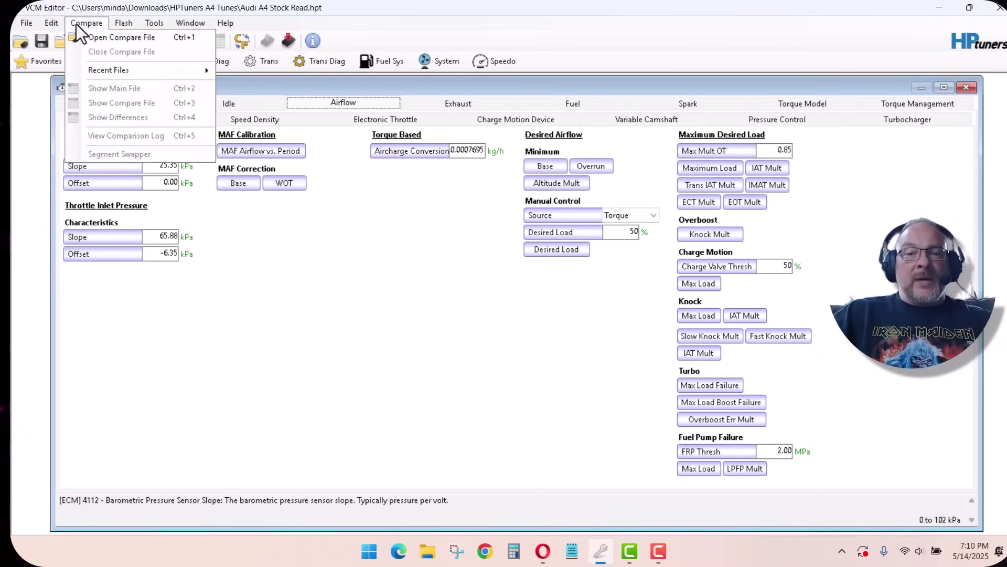
pyautogui.click(113, 36)
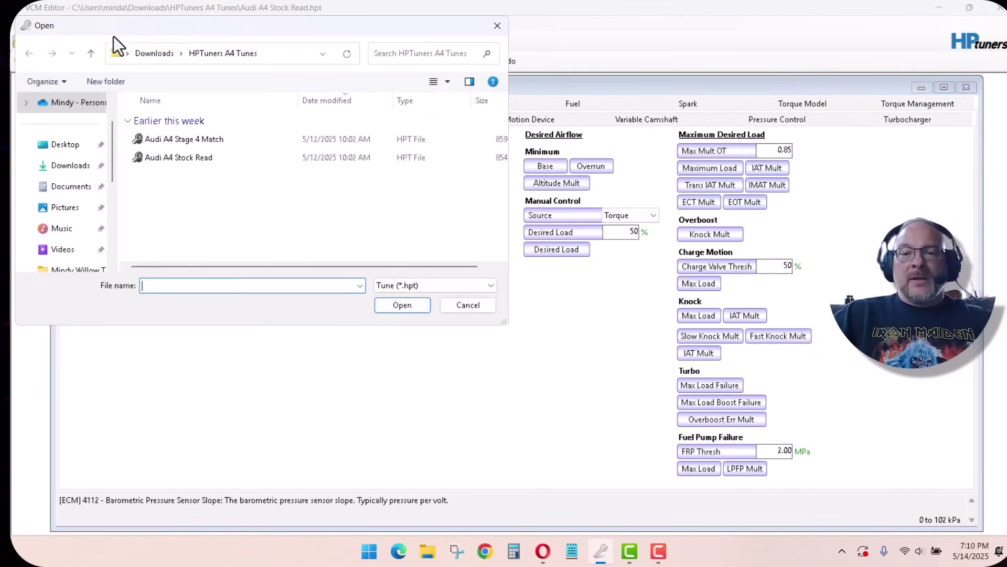
pyautogui.doubleClick(198, 138)
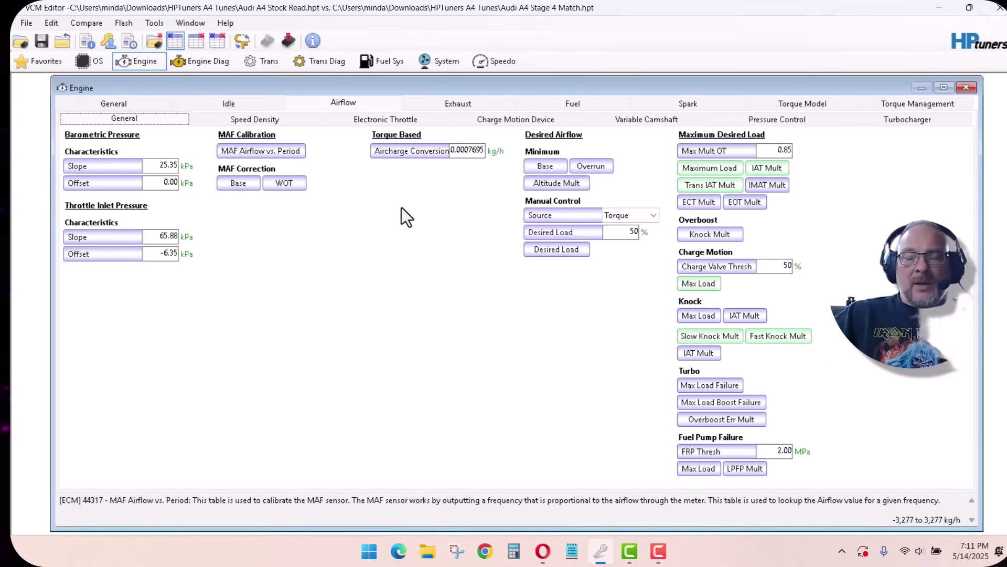
# Look through the engine's General, Idle and Airflow parameters for differences between the tunes, ending on the Turbocharger airflow settings.
pyautogui.click(134, 99)
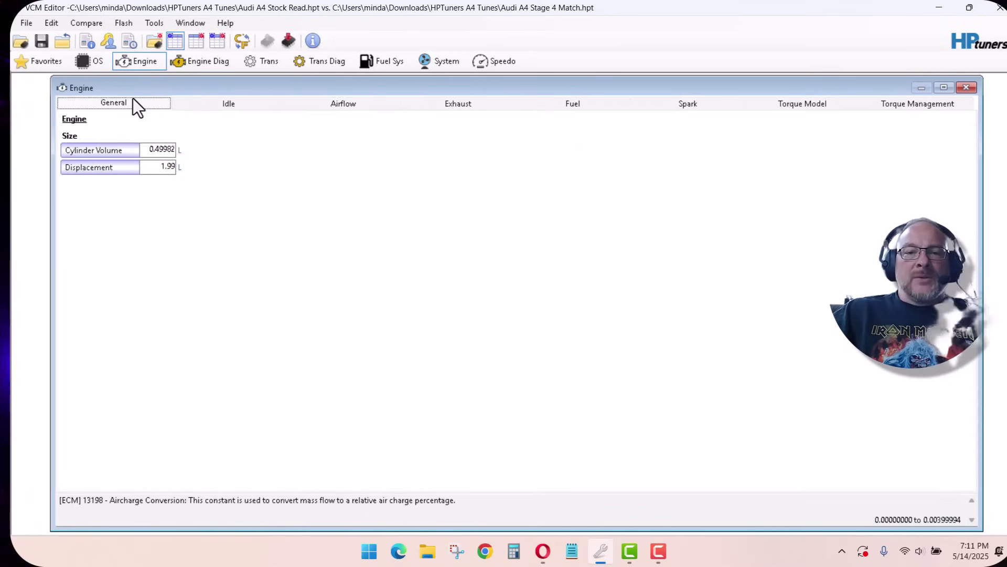
pyautogui.click(224, 101)
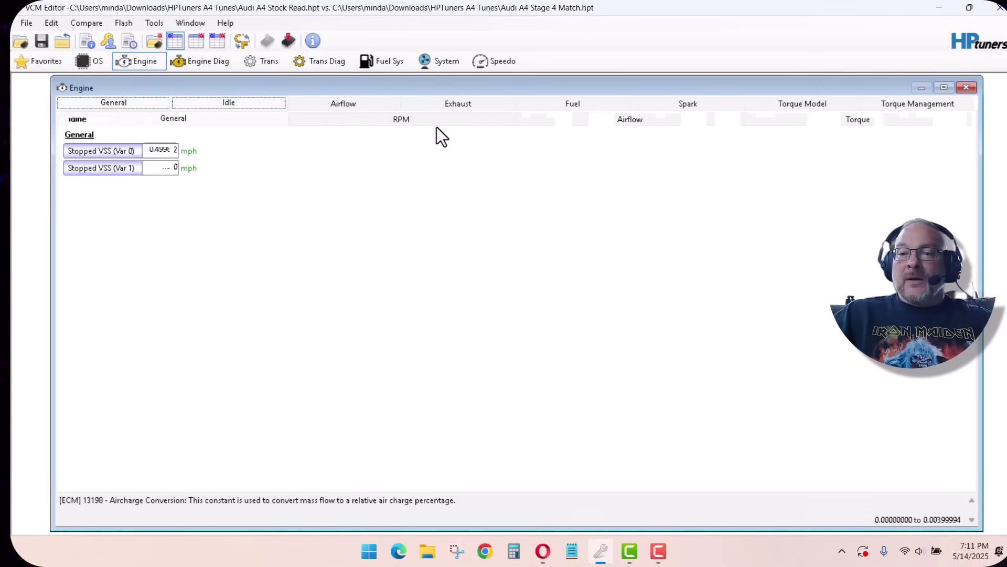
pyautogui.click(627, 120)
pyautogui.click(824, 120)
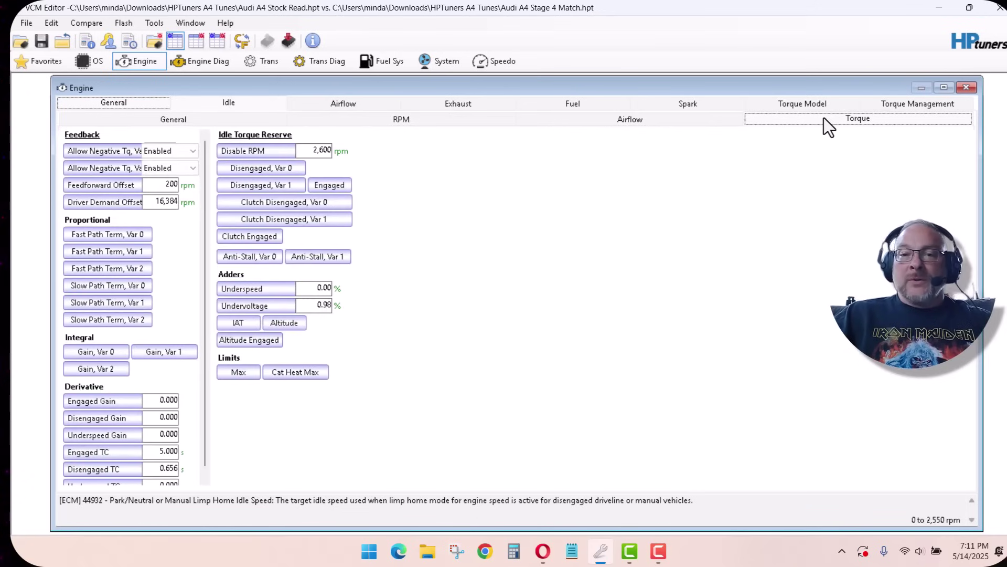
pyautogui.click(330, 110)
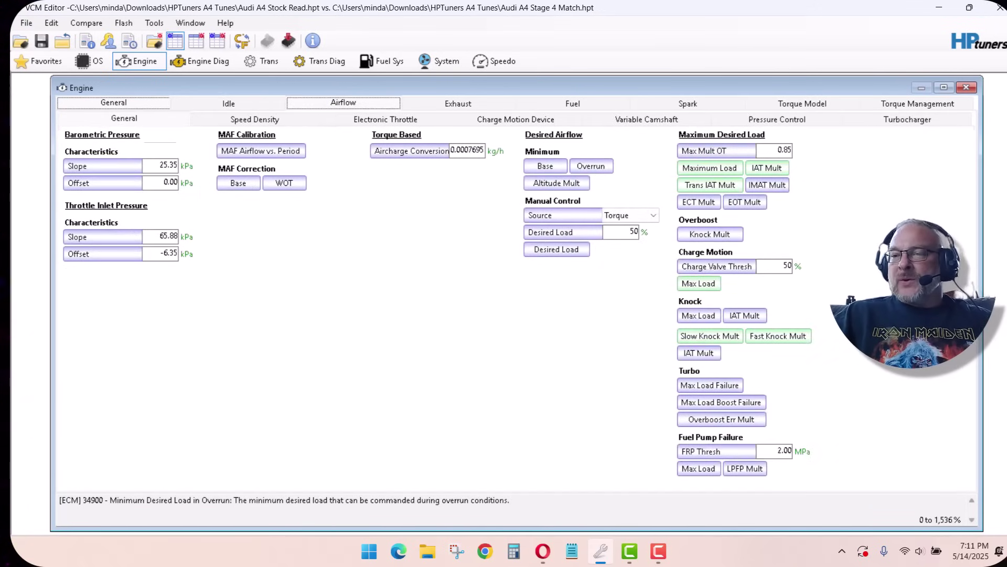
pyautogui.click(895, 123)
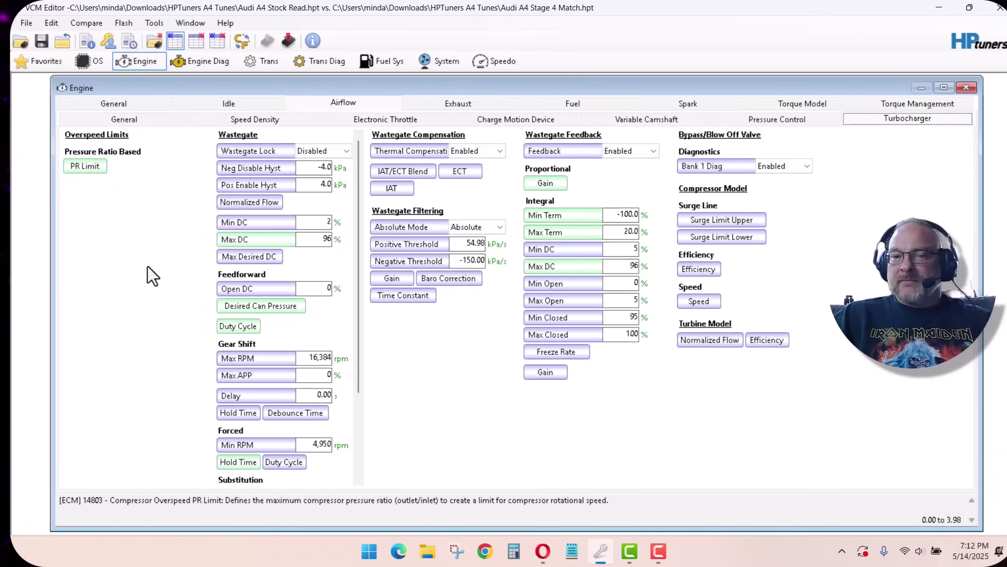
# Open the Compressor Overspeed PR Limit table, check the comparison tune's values against the main ones, and move the table clear of the wastegate settings.
pyautogui.click(91, 168)
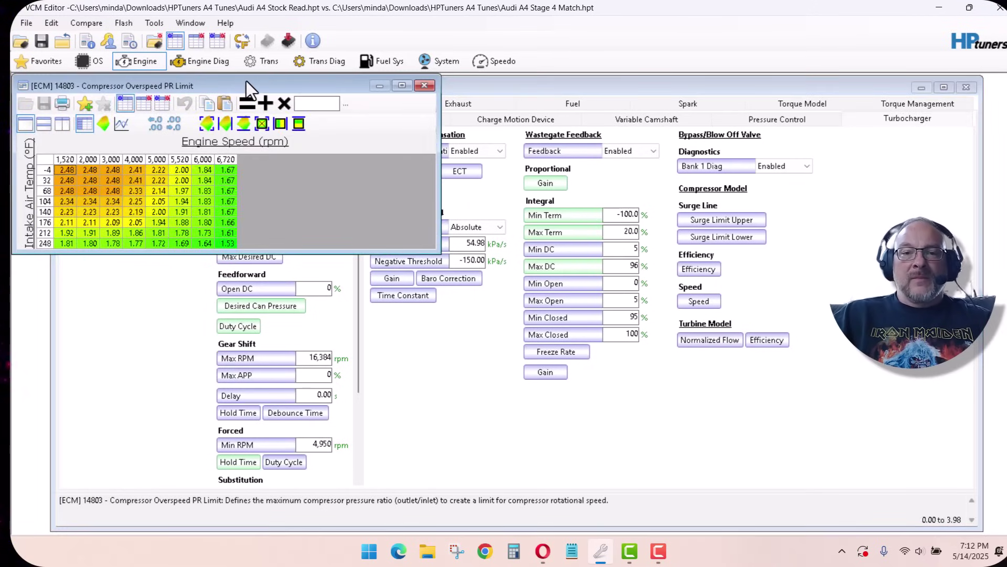
pyautogui.moveTo(245, 81); pyautogui.dragTo(410, 143)
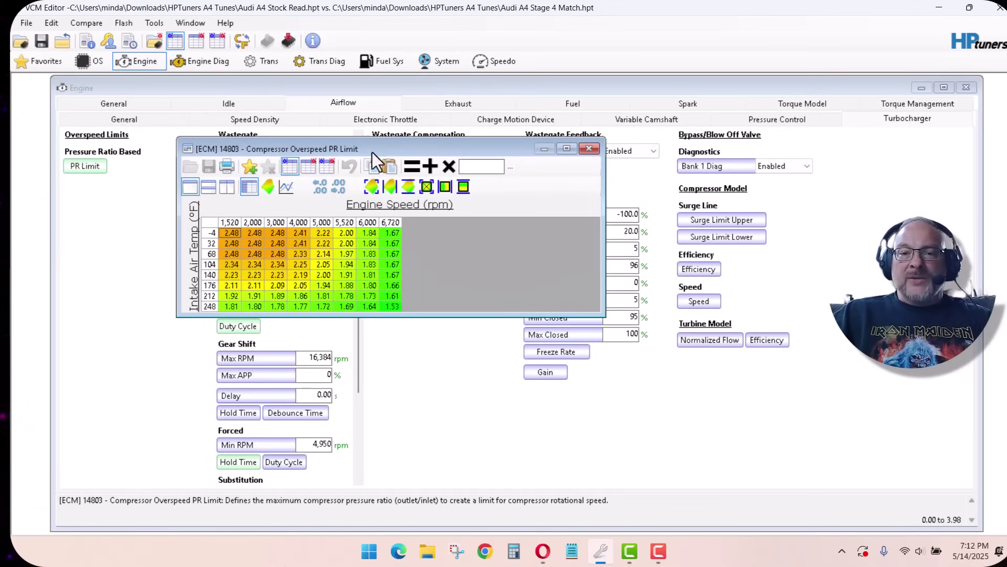
pyautogui.click(308, 168)
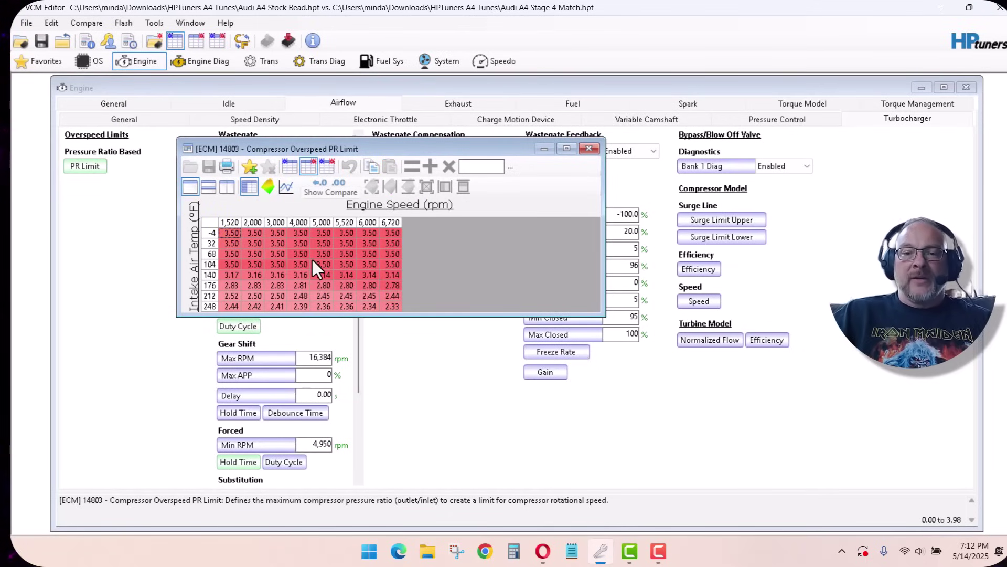
pyautogui.click(291, 168)
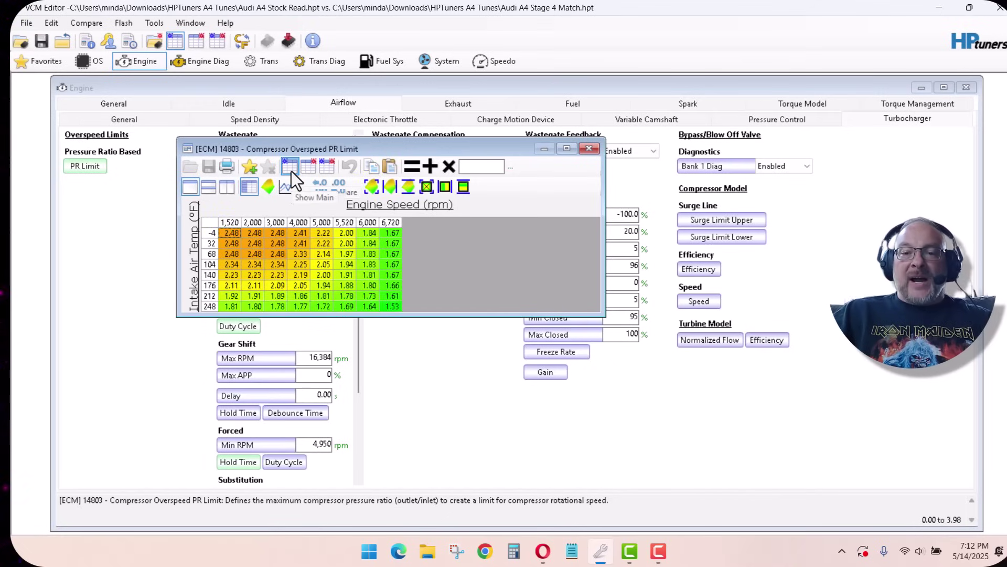
pyautogui.moveTo(394, 145); pyautogui.dragTo(284, 138)
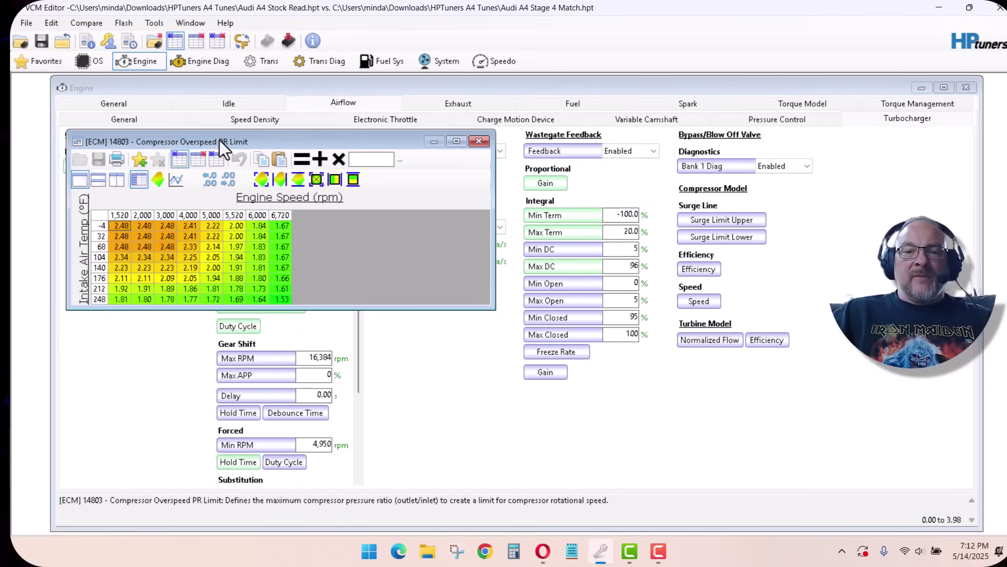
pyautogui.moveTo(219, 140); pyautogui.dragTo(209, 320)
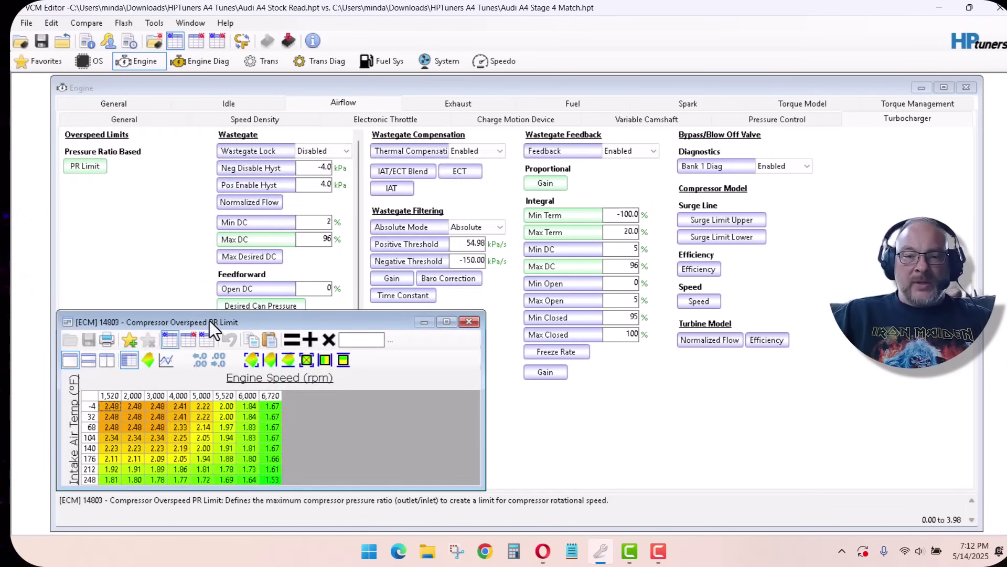
# Switch to ChatGPT, send the prepared prompt about an Audi 2.0T tuning guide for HP Tuners' VCM Editor, and stop the reply.
pyautogui.click(540, 554)
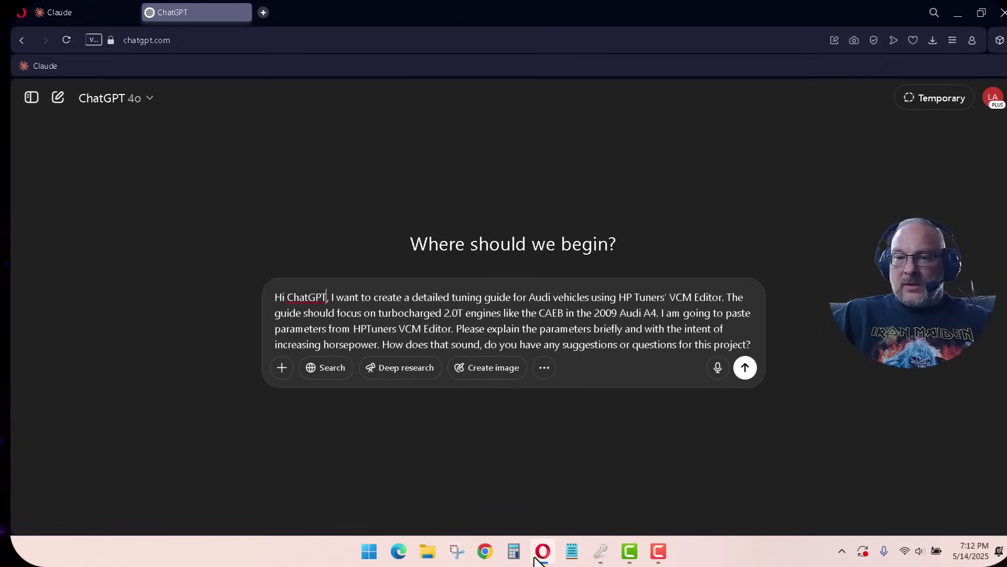
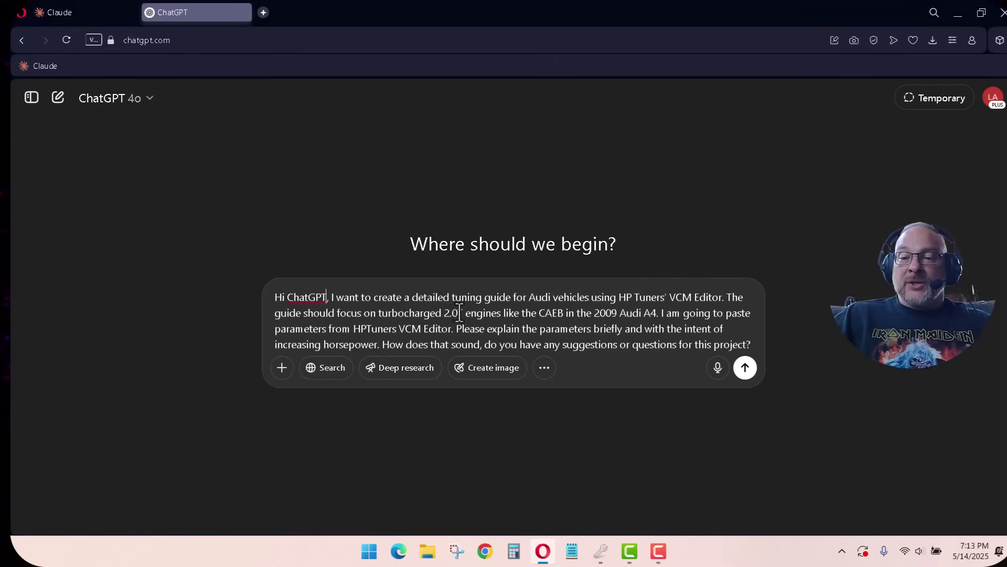
pyautogui.moveTo(445, 315); pyautogui.dragTo(463, 315)
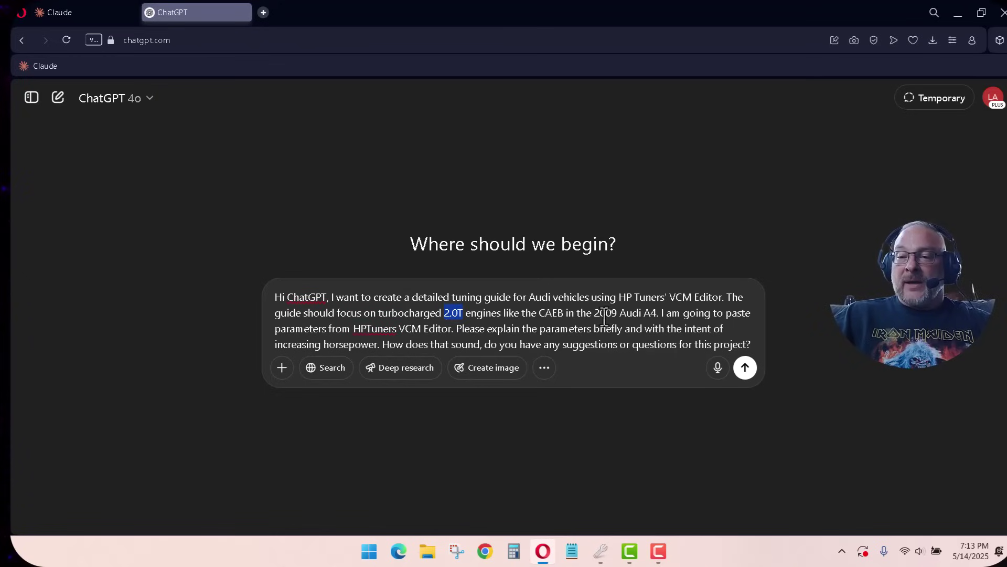
pyautogui.click(659, 317)
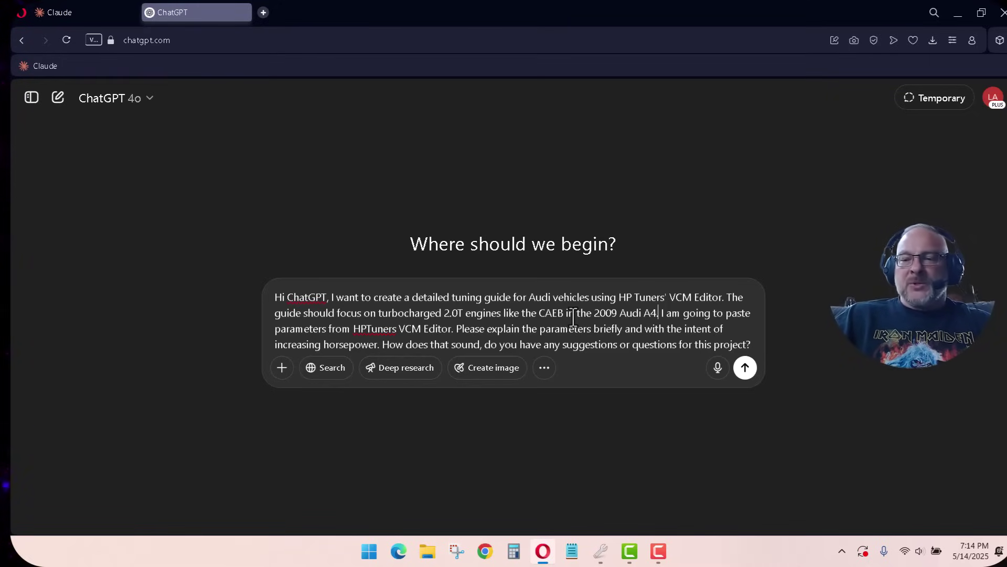
pyautogui.click(745, 370)
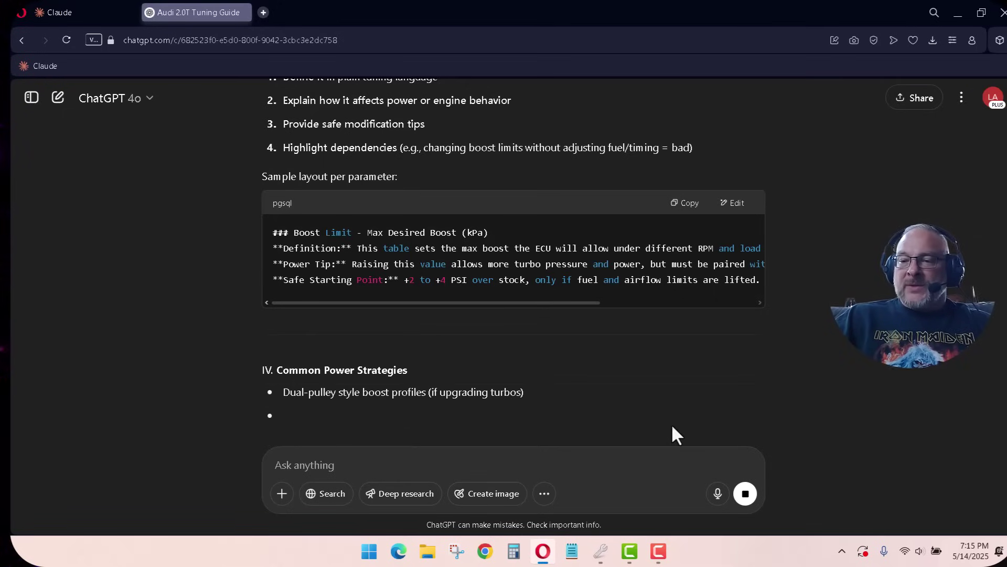
pyautogui.click(743, 501)
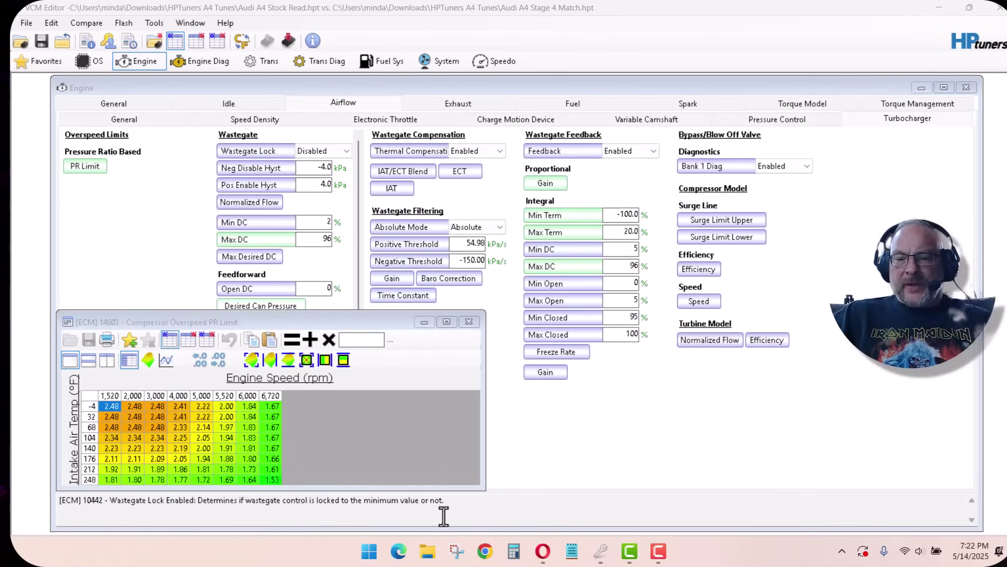
# Capture a rectangular screenshot of the Compressor Overspeed PR Limit table with the Snipping Tool.
pyautogui.click(456, 551)
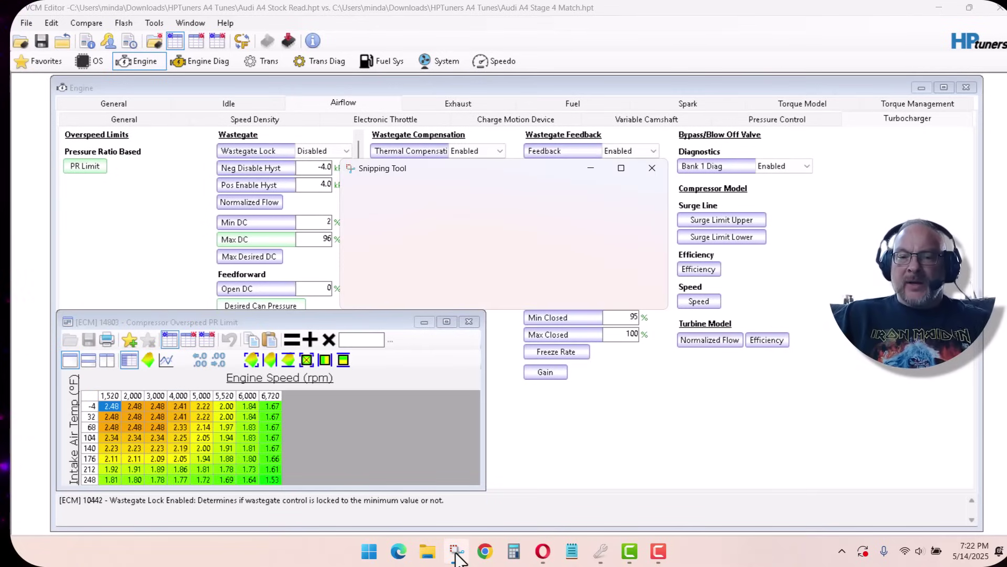
pyautogui.click(382, 194)
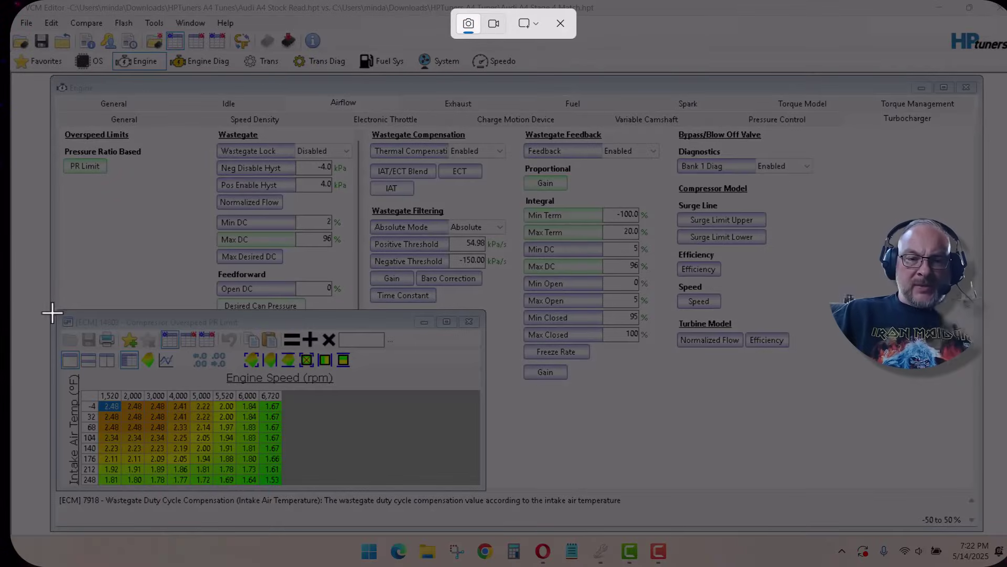
pyautogui.moveTo(53, 305); pyautogui.dragTo(492, 517)
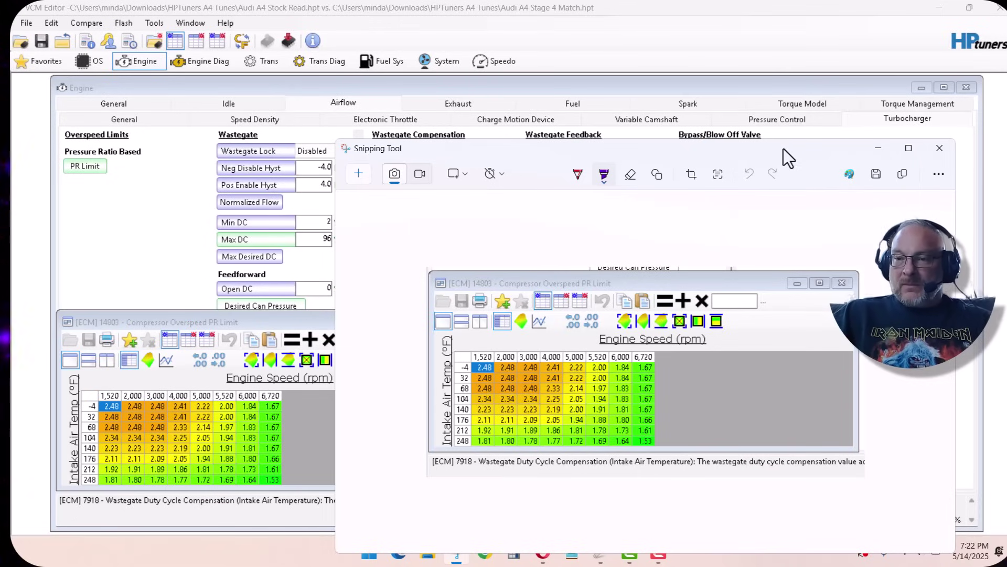
pyautogui.moveTo(782, 149); pyautogui.dragTo(669, 80)
# Switch to ChatGPT and send the captured table screenshot with a message asking it to analyze what is being tuned and advise how to increase horsepower.
pyautogui.click(542, 552)
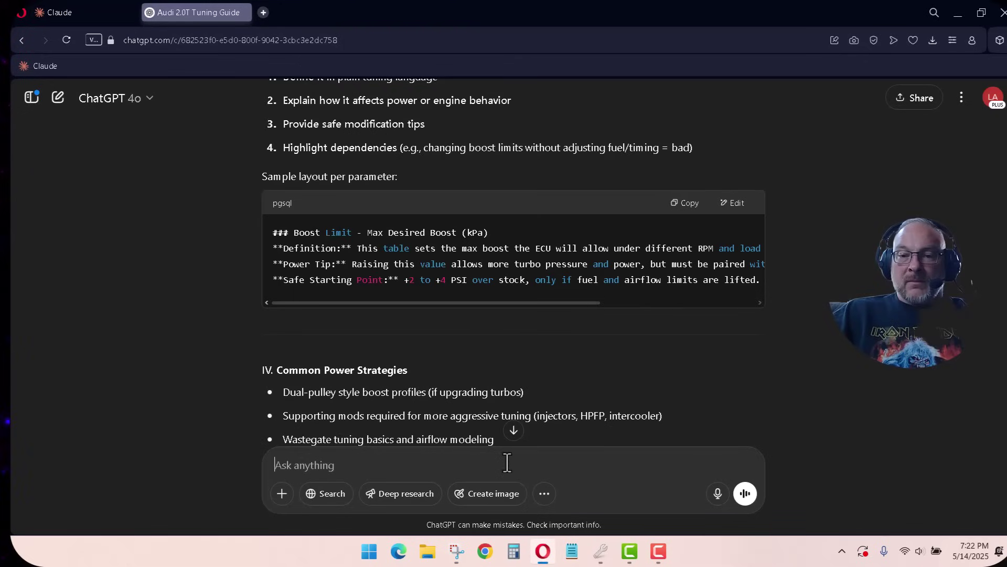
pyautogui.click(314, 466)
pyautogui.write('HOld')
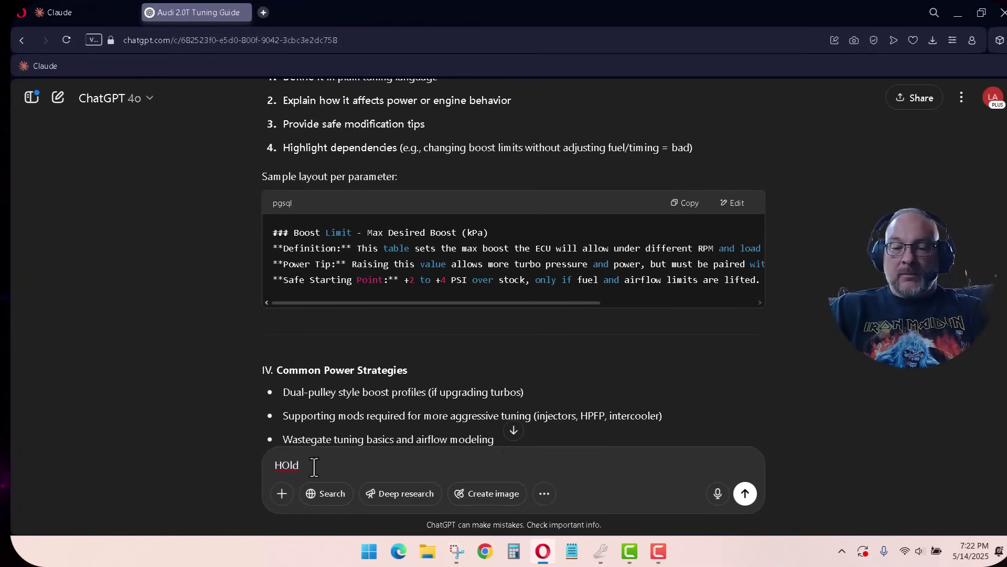
pyautogui.write(' up ChatG')
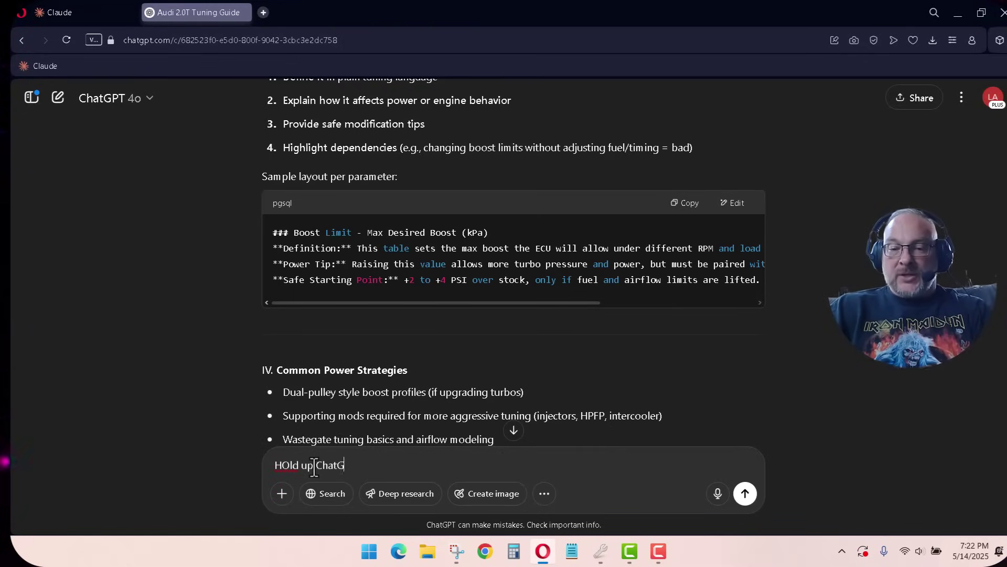
pyautogui.write('PT, here')
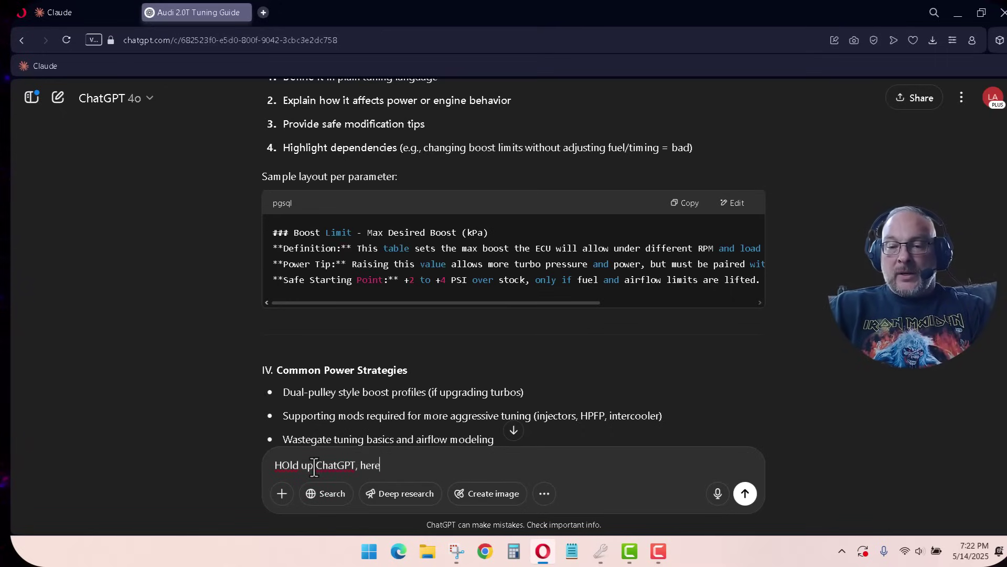
pyautogui.write(' is an ima')
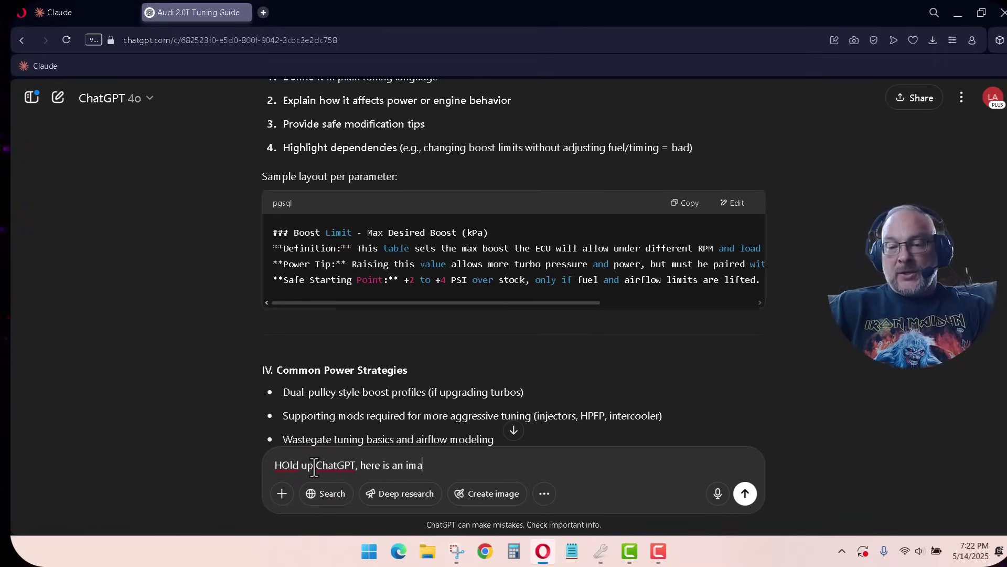
pyautogui.write('ge of what ')
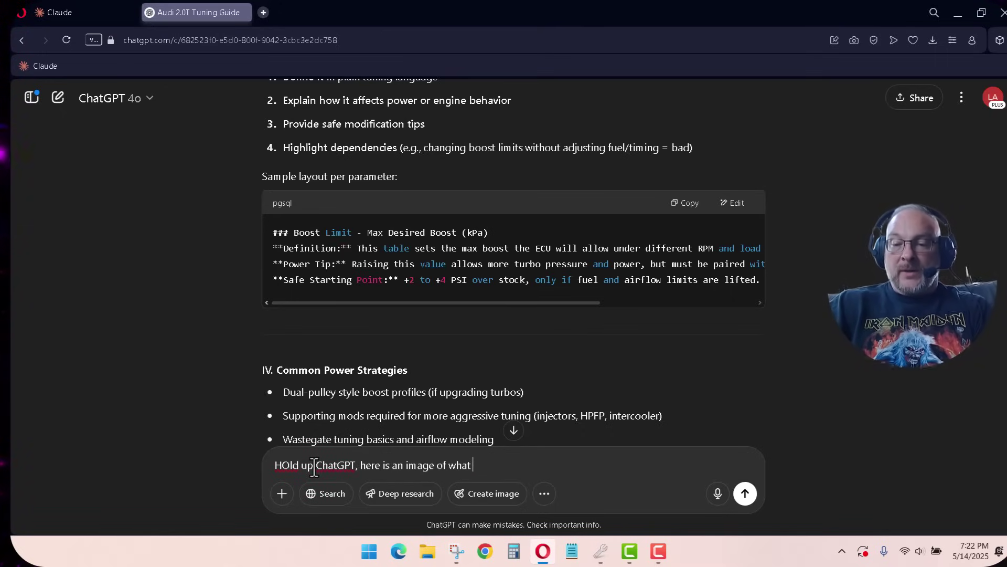
pyautogui.write('we are tun')
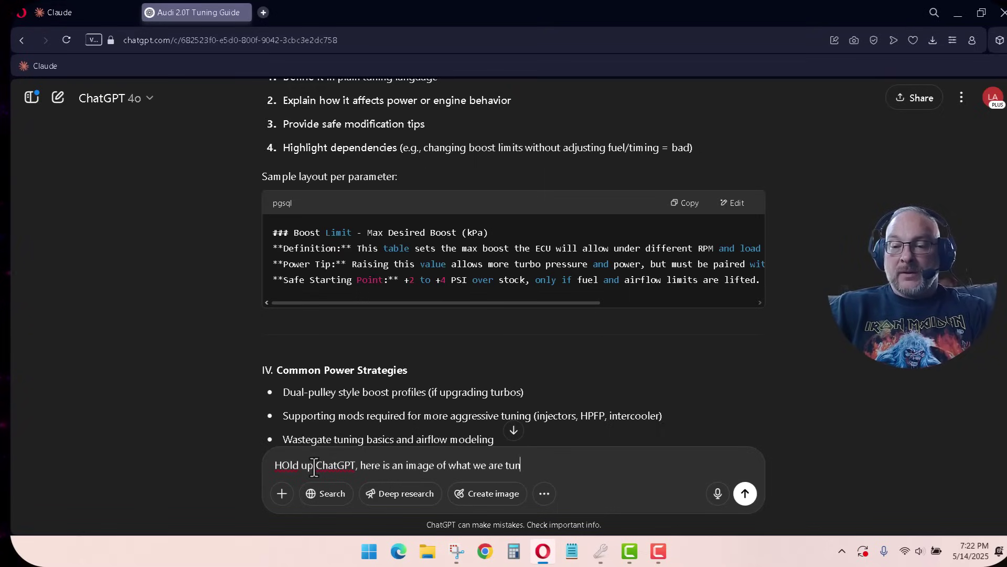
pyautogui.write('ing. Please ')
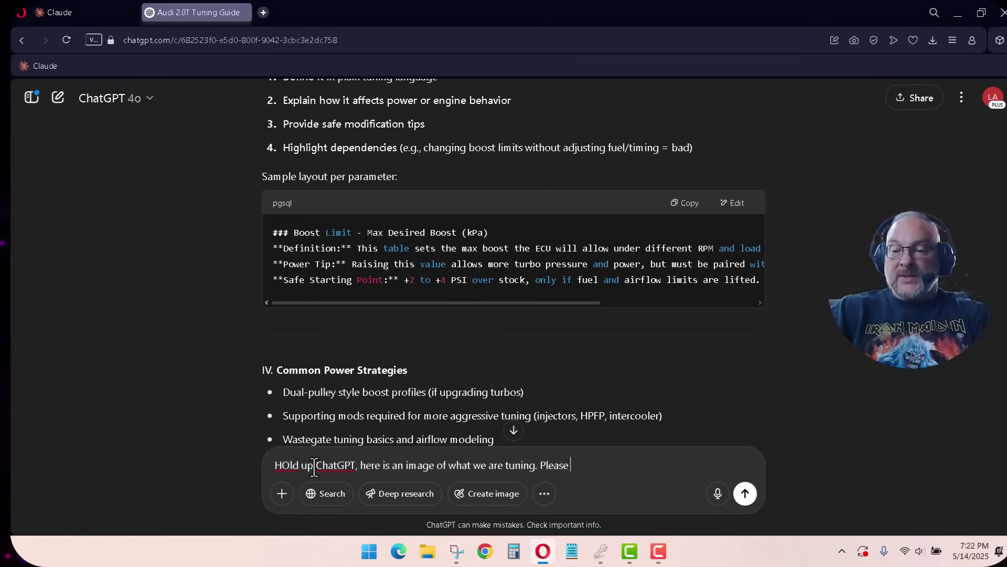
pyautogui.write('analyze and provid')
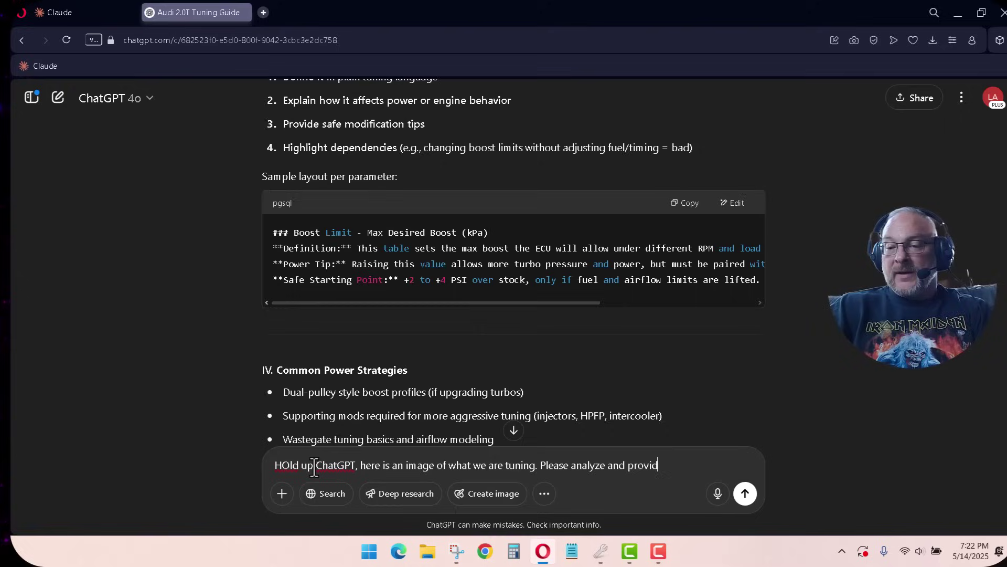
pyautogui.write('e feedback')
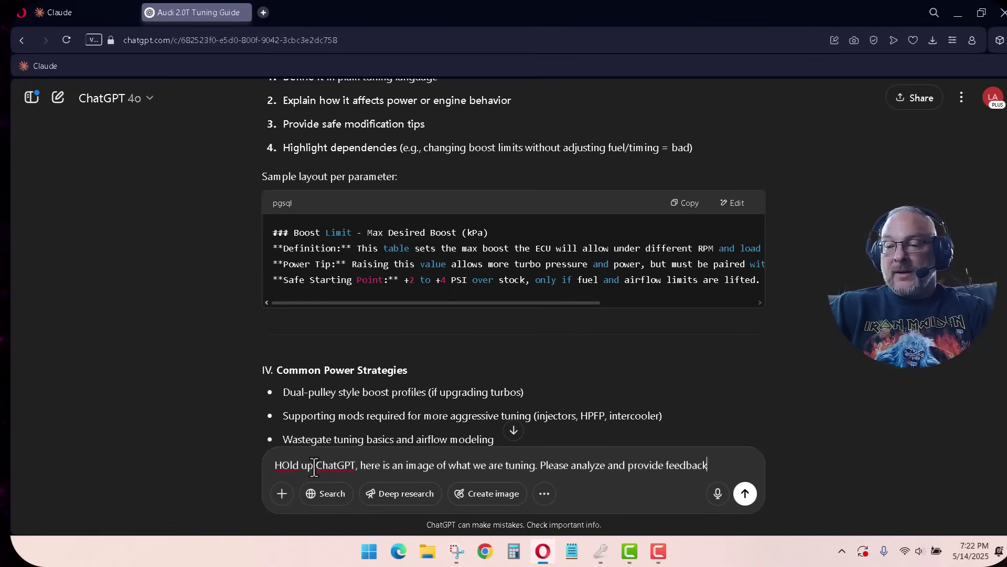
pyautogui.write(' on how to increase horsep')
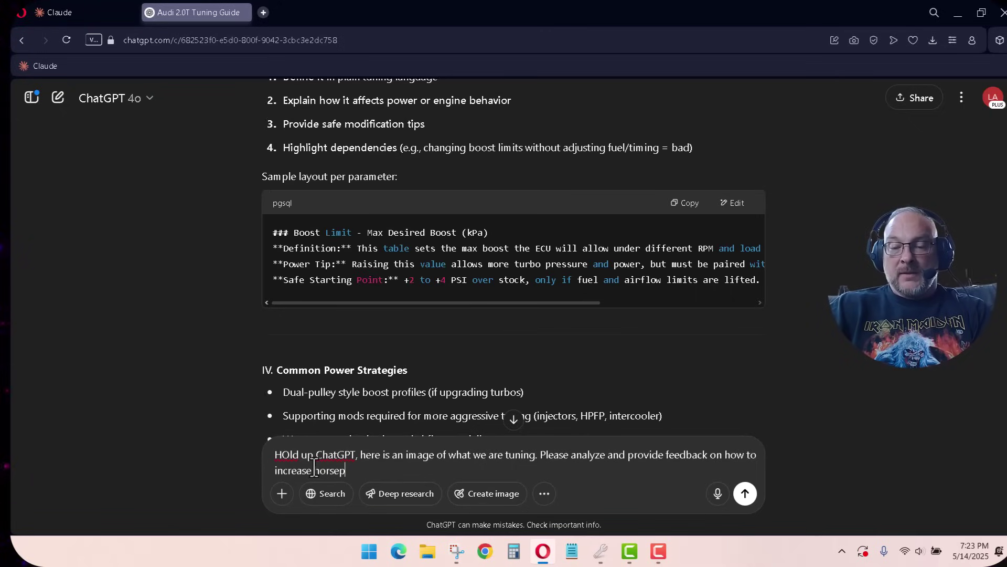
pyautogui.write('ow')
pyautogui.press('BackSpace')
pyautogui.write('owe')
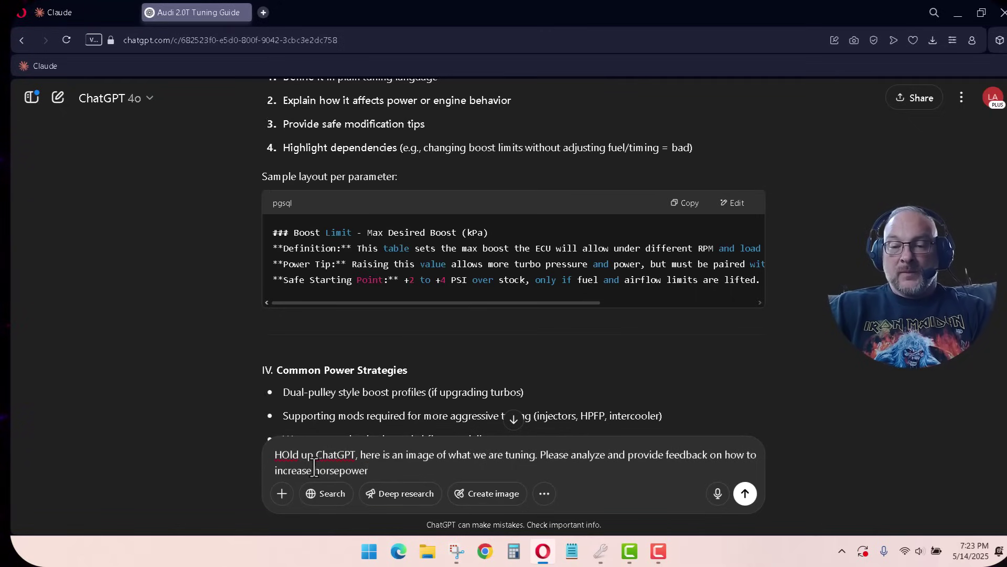
pyautogui.hotkey('ctrl', 'v')
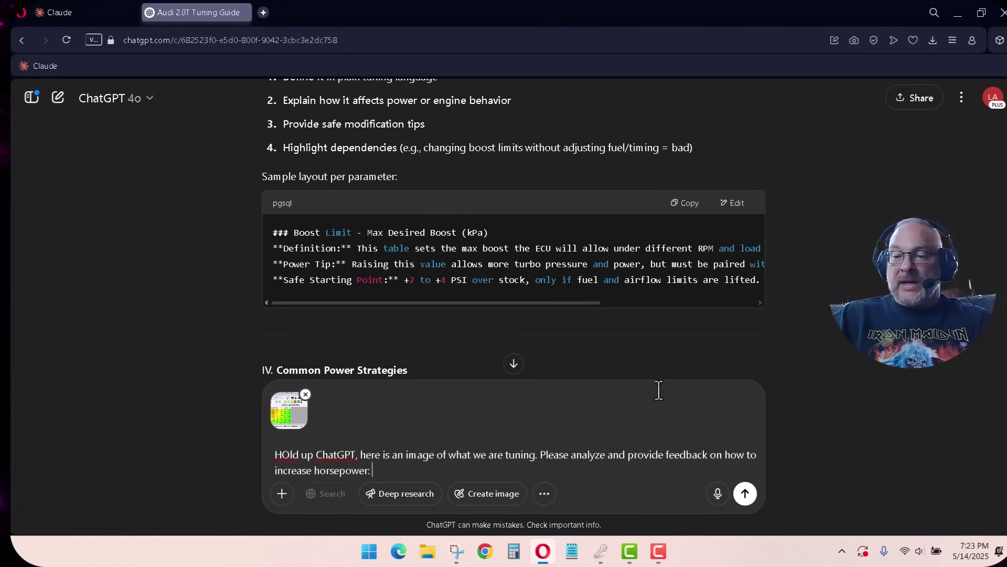
pyautogui.click(745, 494)
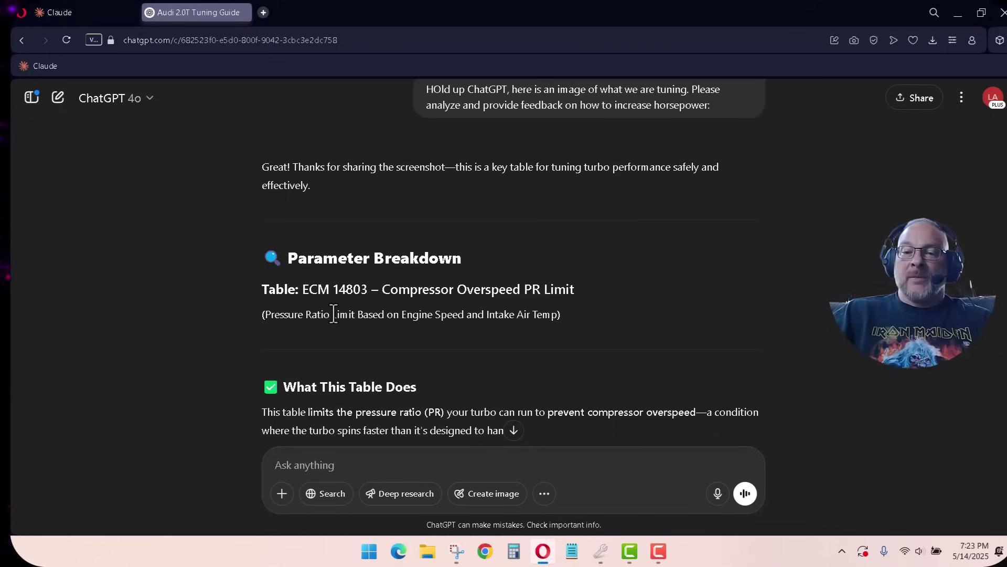
# Read through ChatGPT's reply on the Compressor Overspeed PR Limit table, from the parameter breakdown to the tuning suggestions, safety tips and example mod strategy.
pyautogui.scroll(-2, 335, 313)
pyautogui.scroll(-3, 333, 313)
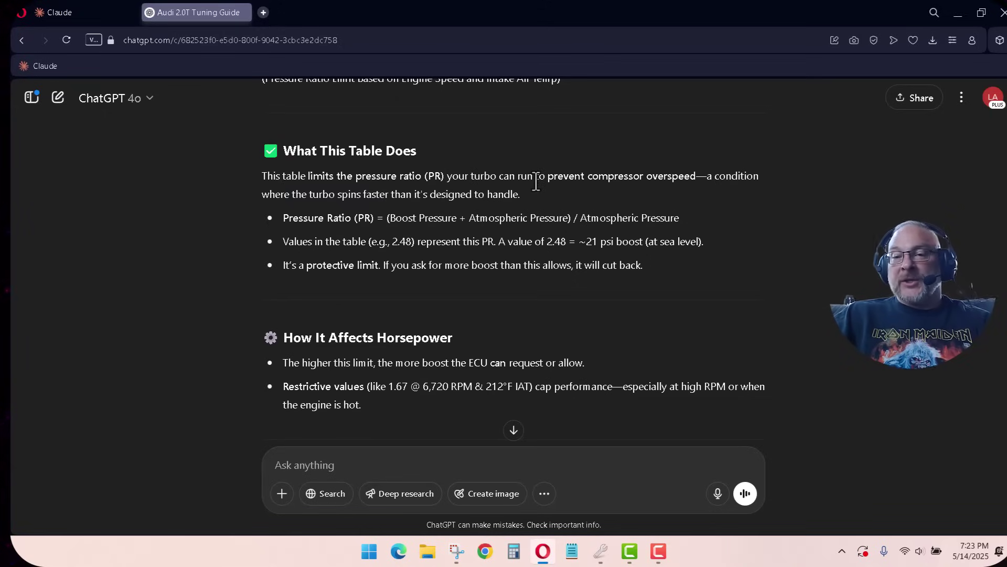
pyautogui.scroll(-1, 437, 185)
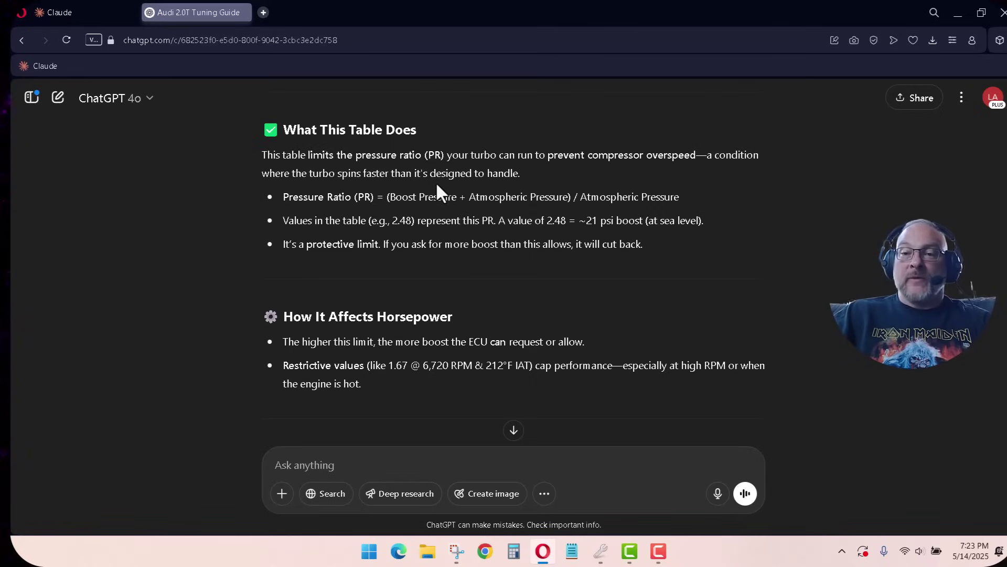
pyautogui.scroll(-1, 435, 182)
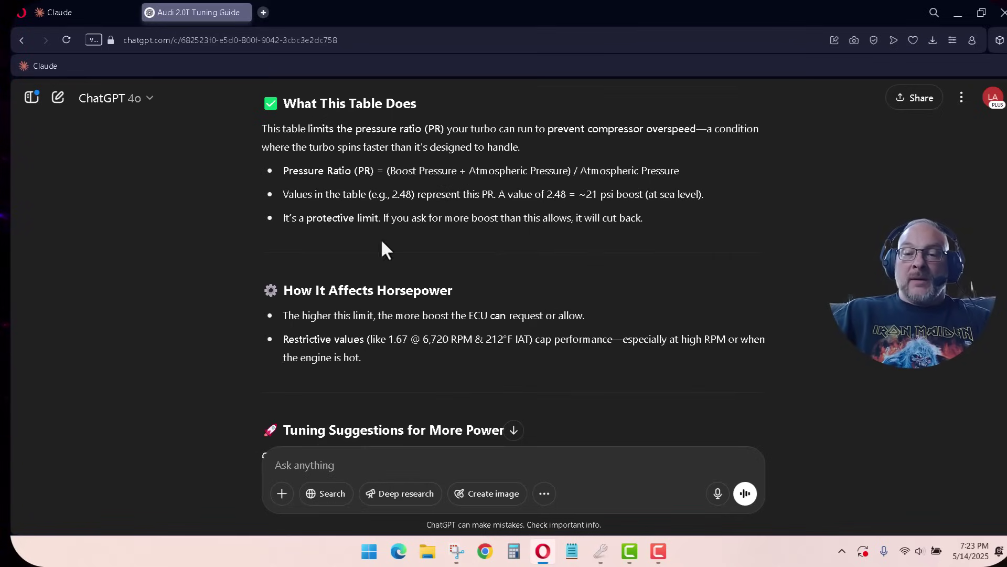
pyautogui.scroll(-2, 379, 290)
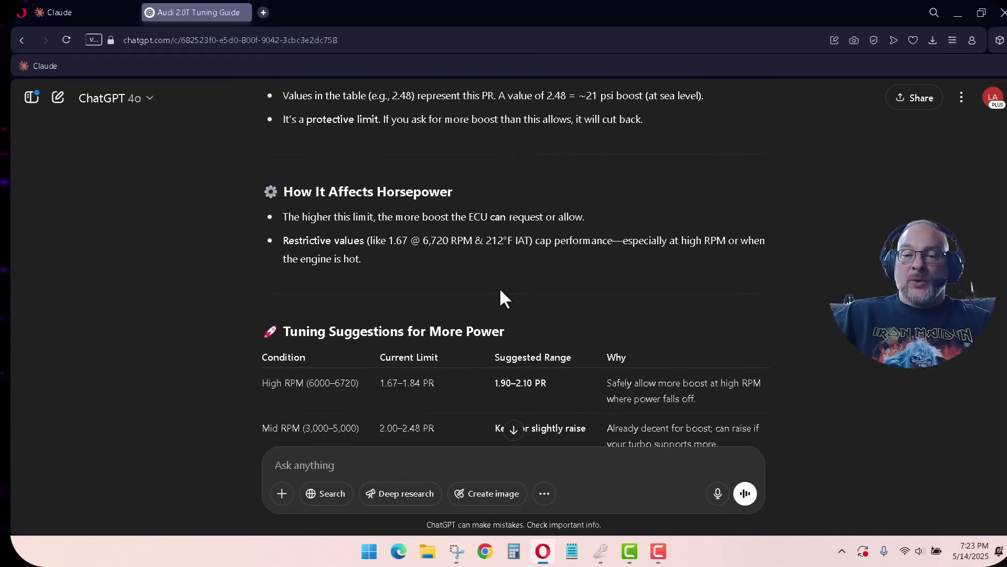
pyautogui.scroll(-3, 500, 288)
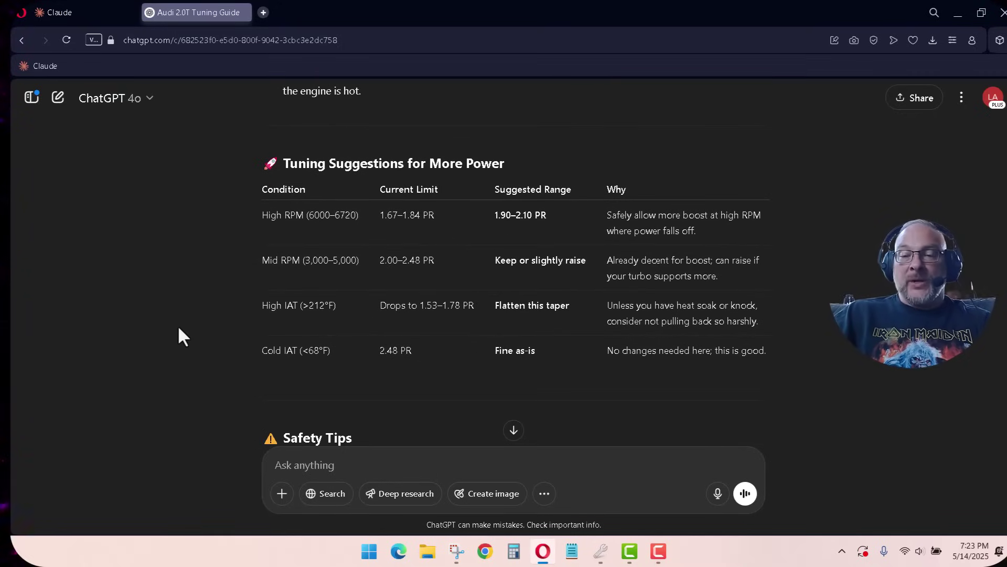
pyautogui.scroll(-2, 178, 330)
pyautogui.scroll(-2, 178, 330)
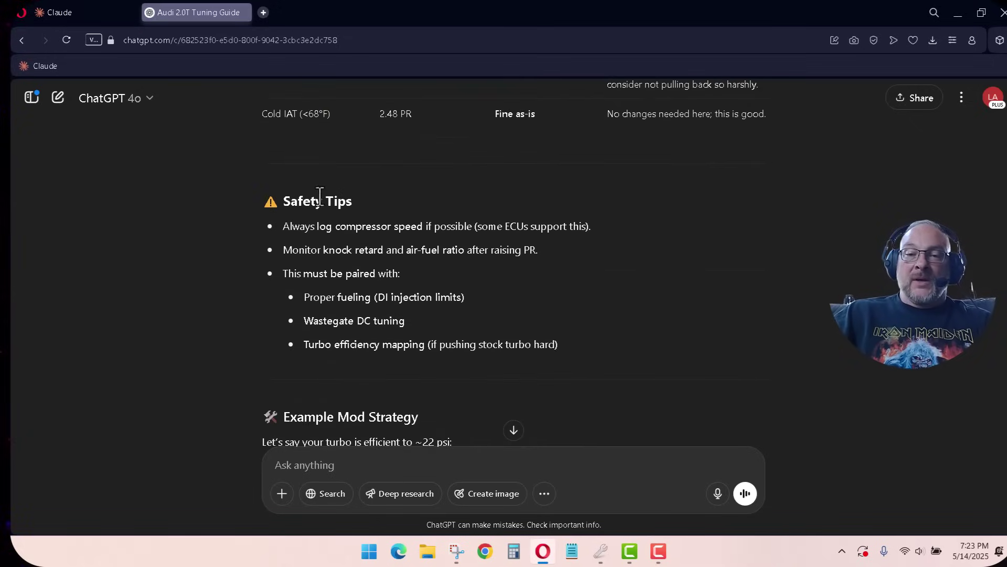
pyautogui.scroll(-4, 215, 317)
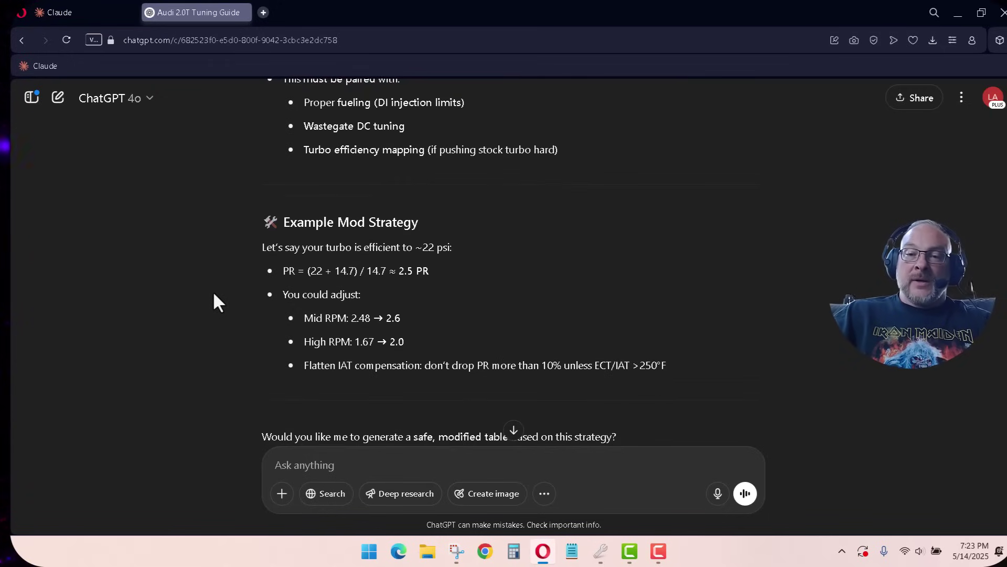
pyautogui.scroll(-1, 214, 302)
pyautogui.scroll(-4, 259, 311)
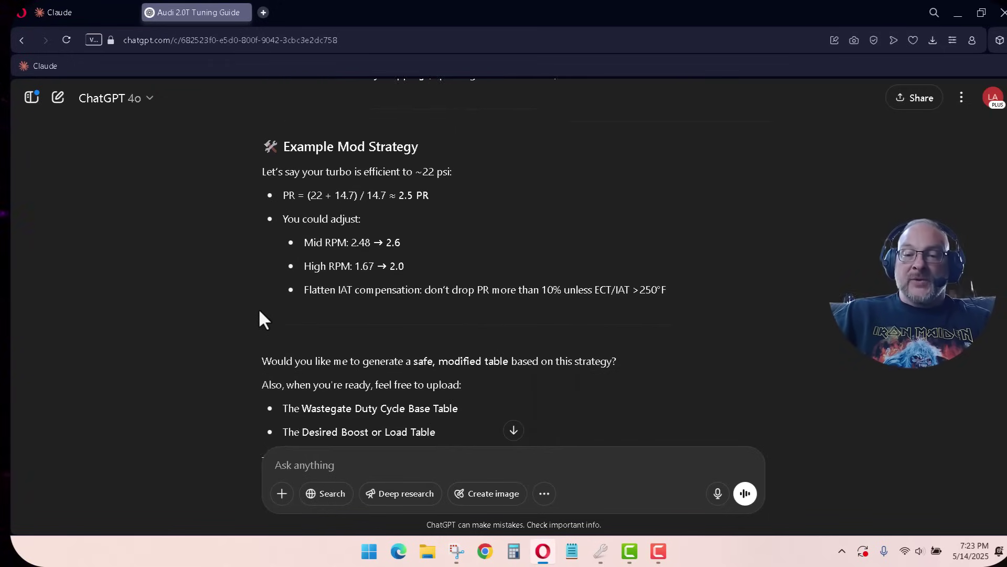
pyautogui.scroll(4, 260, 307)
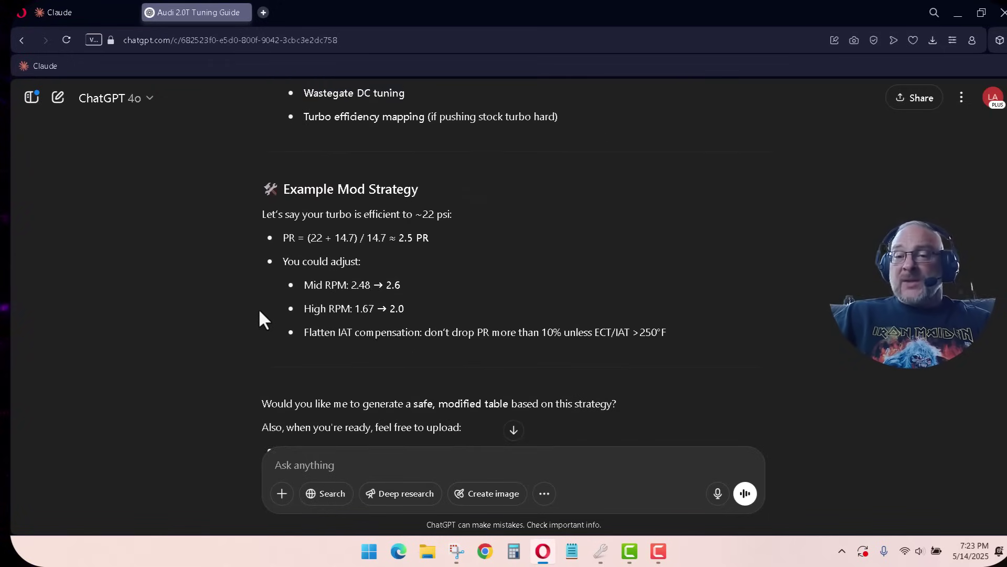
pyautogui.scroll(-2, 259, 307)
pyautogui.scroll(6, 259, 308)
pyautogui.scroll(12, 259, 311)
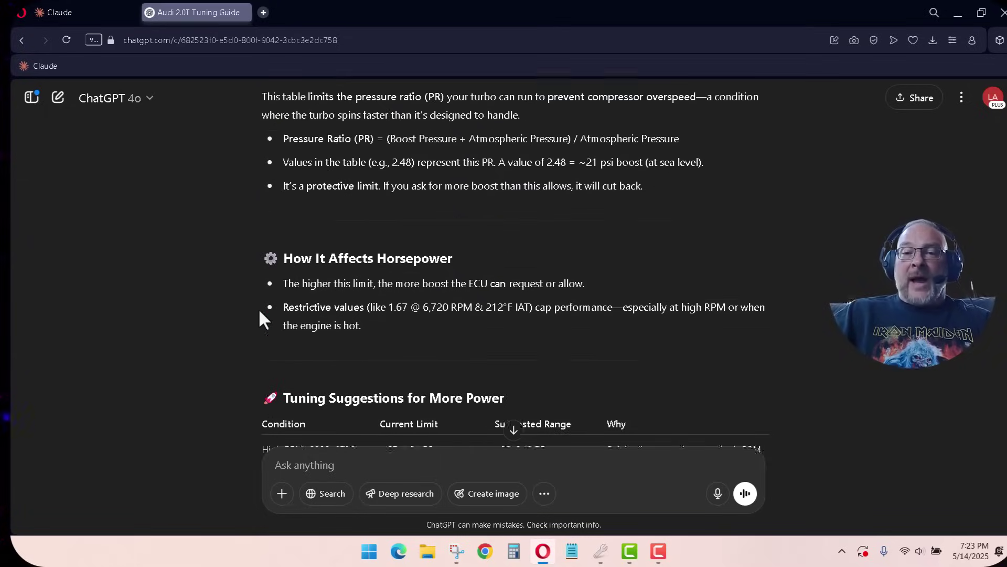
pyautogui.scroll(2, 259, 311)
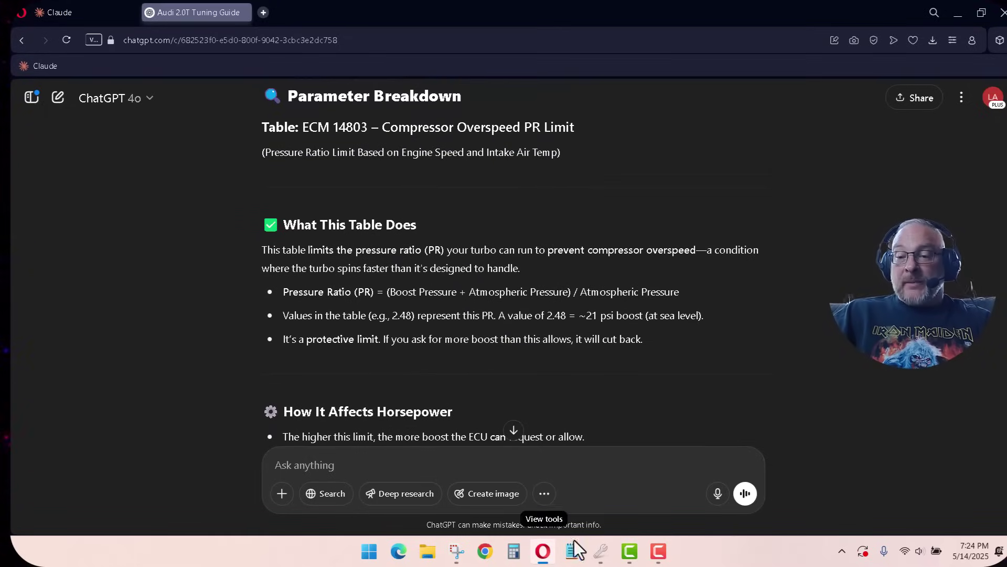
# Switch to VCM Editor, move the Compressor Overspeed PR Limit table higher, and compare its stock values with the Stage 4 tune's values.
pyautogui.click(601, 551)
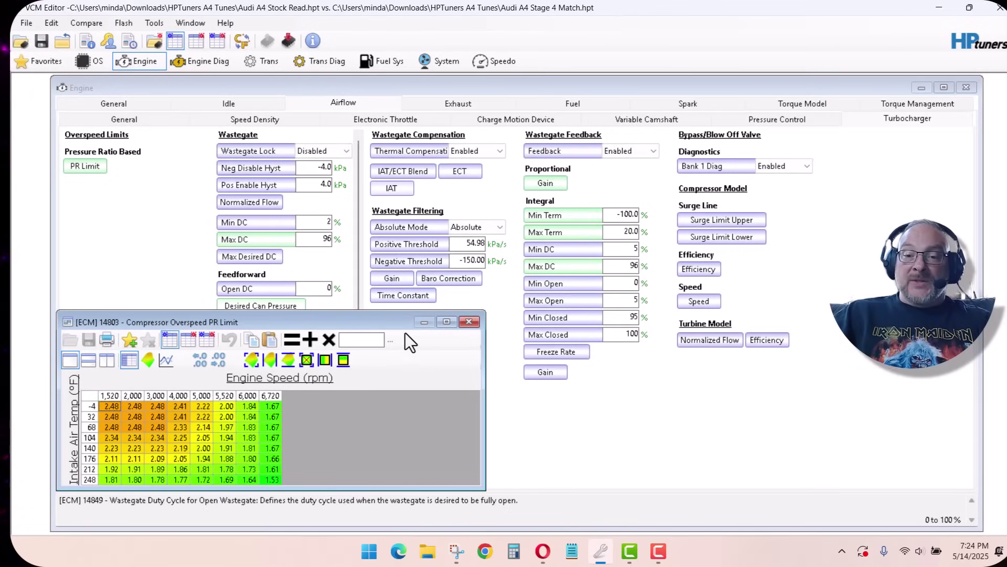
pyautogui.moveTo(370, 323); pyautogui.dragTo(430, 147)
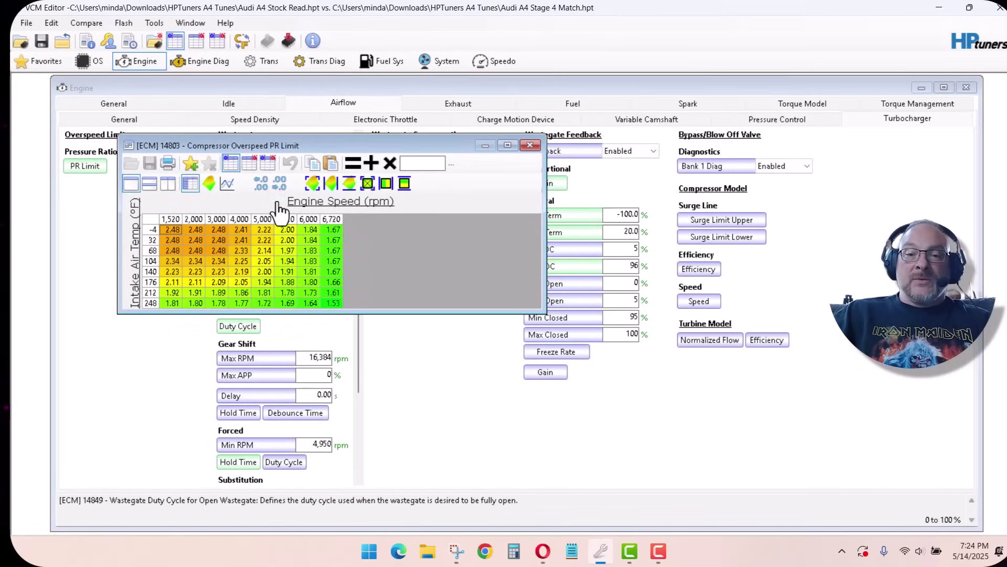
pyautogui.click(255, 167)
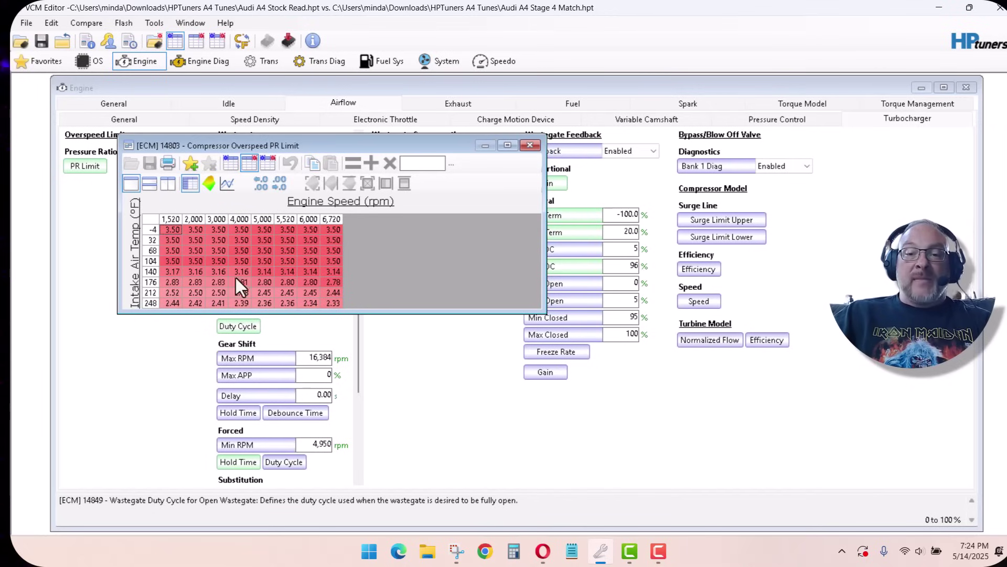
pyautogui.click(234, 160)
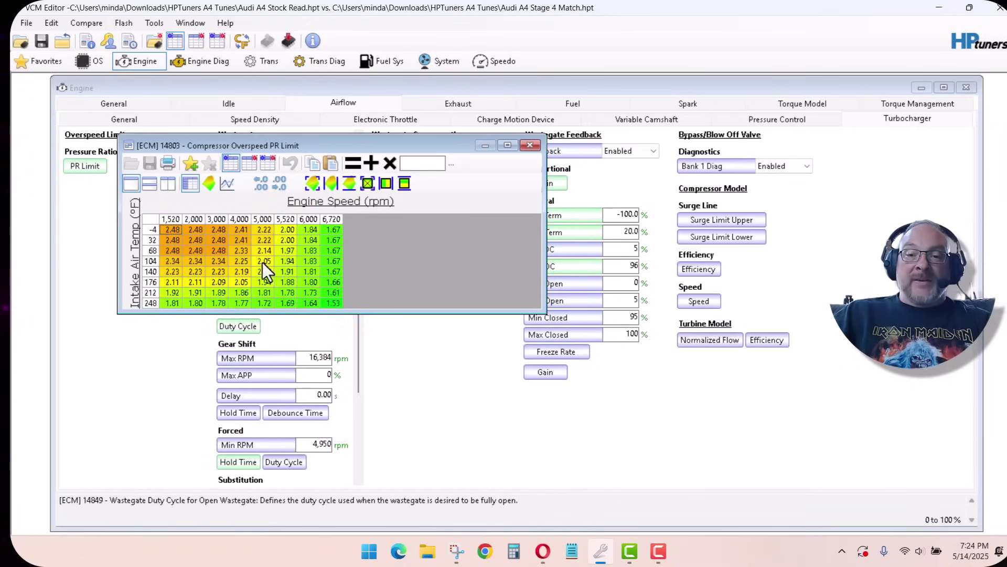
pyautogui.click(247, 166)
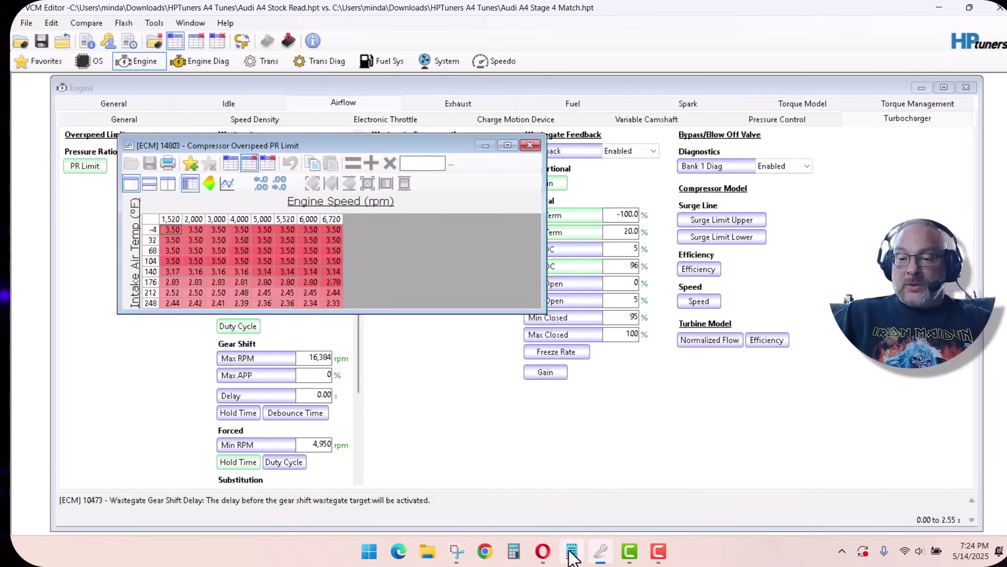
# Return to ChatGPT and reread what the PR limit table does and how it affects horsepower, highlighting the point about higher limits allowing more boost.
pyautogui.click(542, 551)
pyautogui.scroll(1, 414, 217)
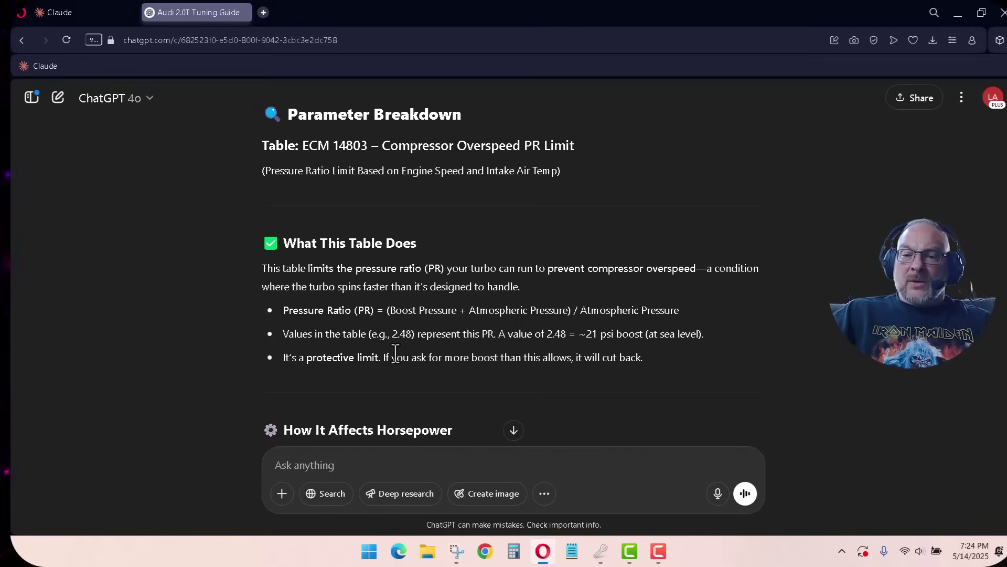
pyautogui.scroll(-1, 396, 353)
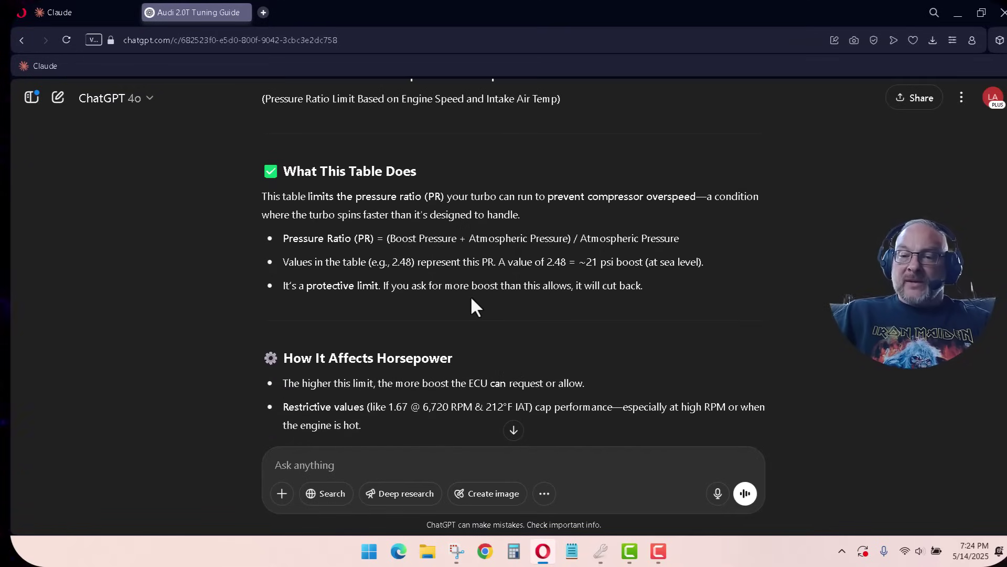
pyautogui.scroll(-1, 471, 294)
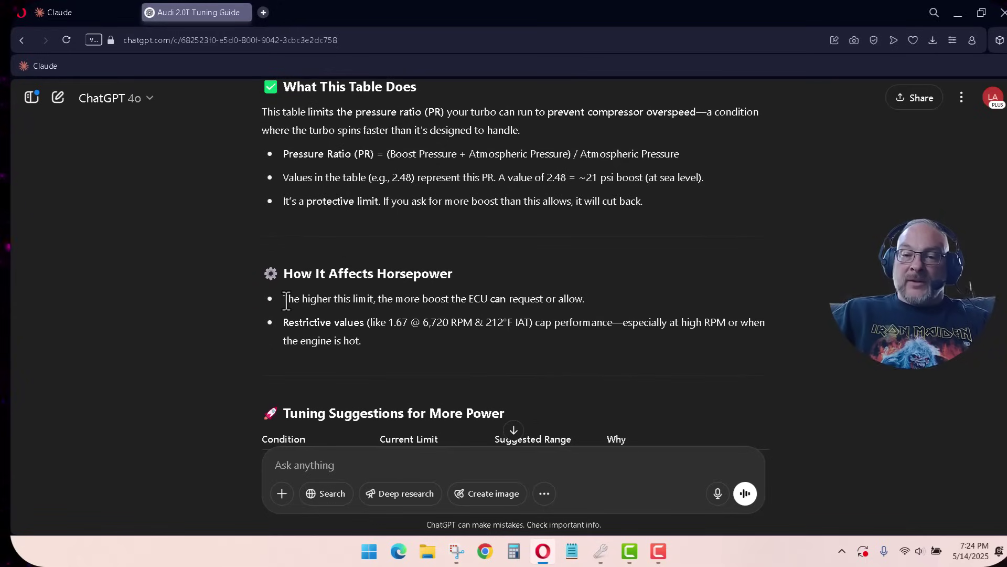
pyautogui.moveTo(286, 301); pyautogui.dragTo(472, 314)
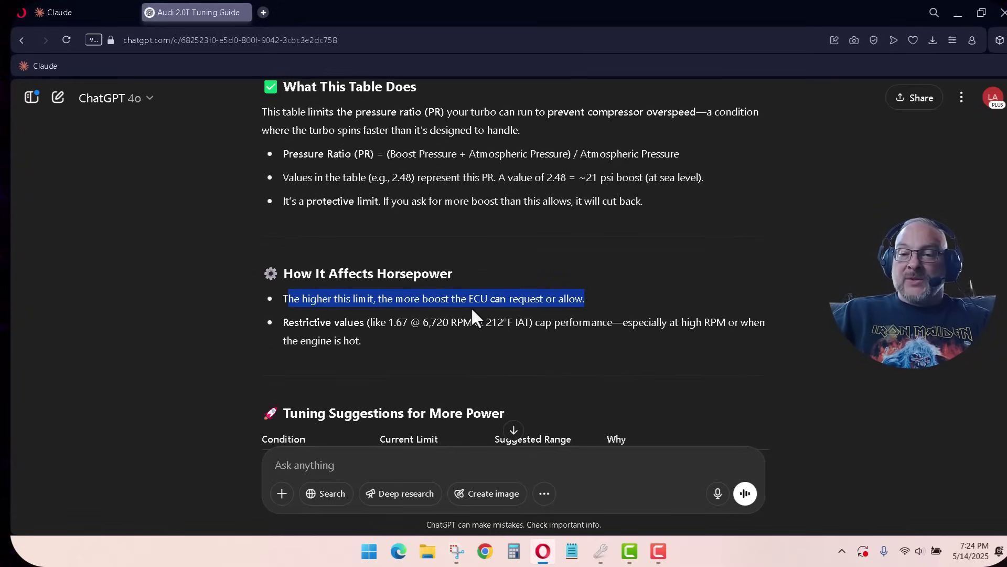
pyautogui.click(444, 329)
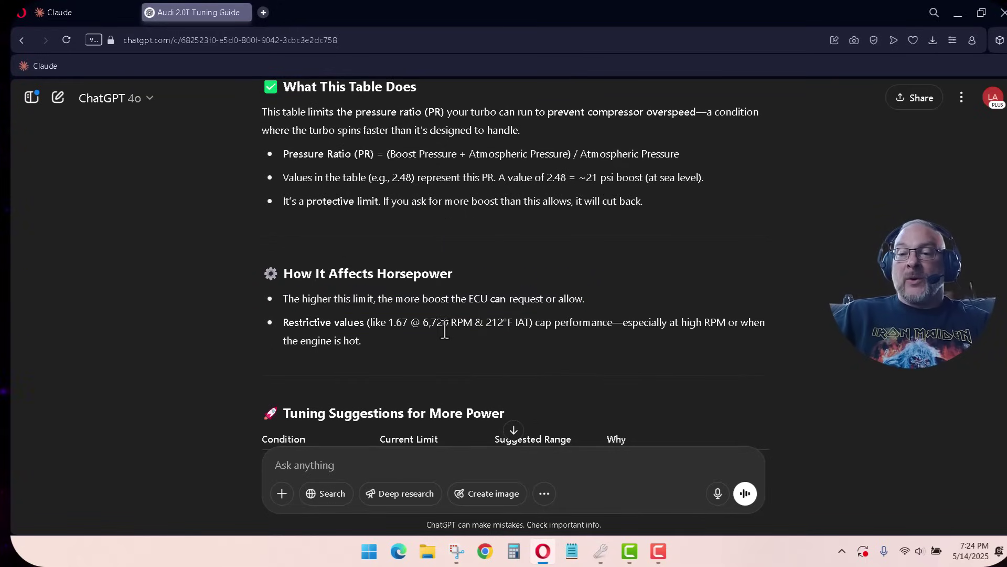
# Switch to VCM Editor, compare the stock and Stage 4 values in the Compressor Overspeed PR Limit table, and close the table.
pyautogui.click(600, 553)
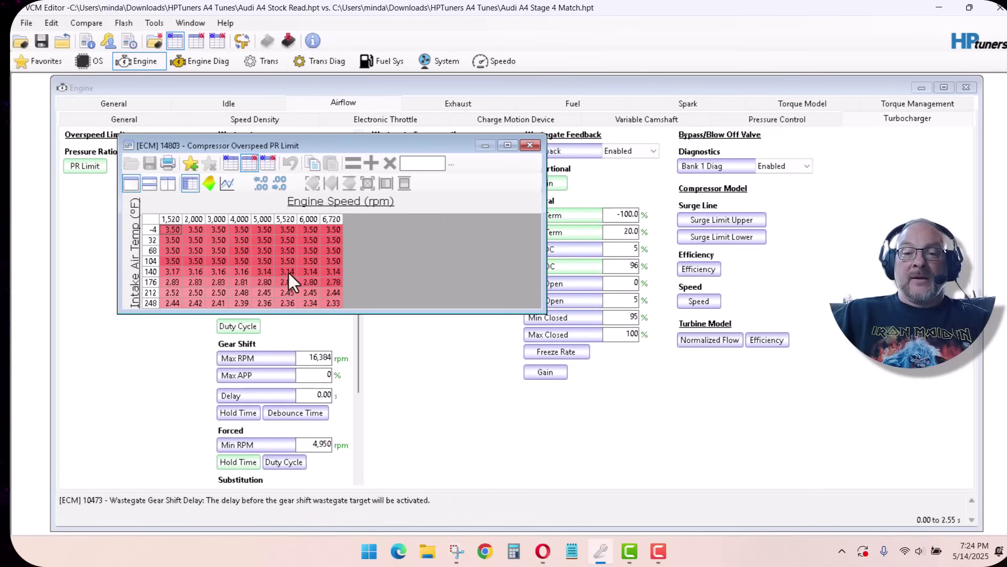
pyautogui.click(235, 164)
pyautogui.click(250, 164)
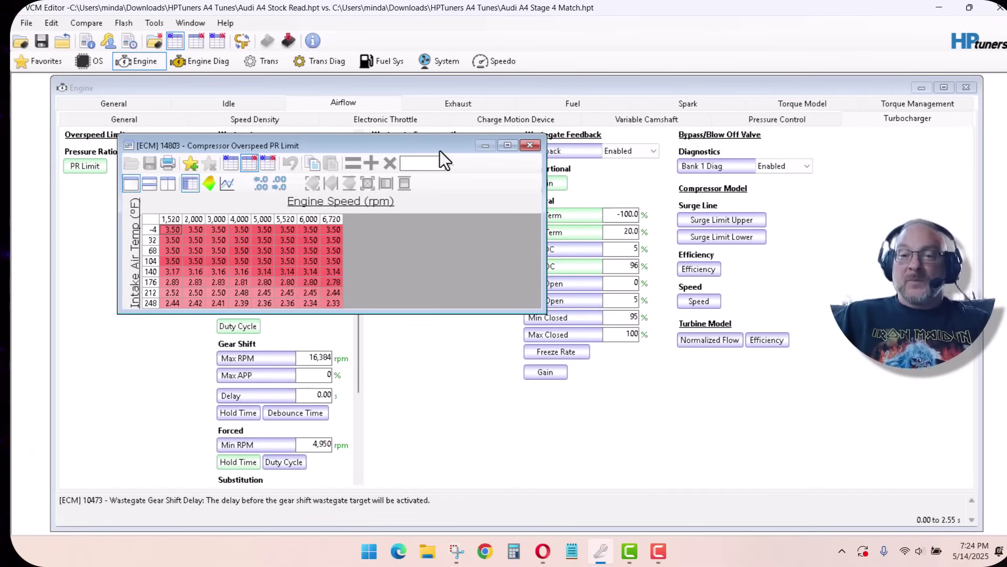
pyautogui.click(526, 146)
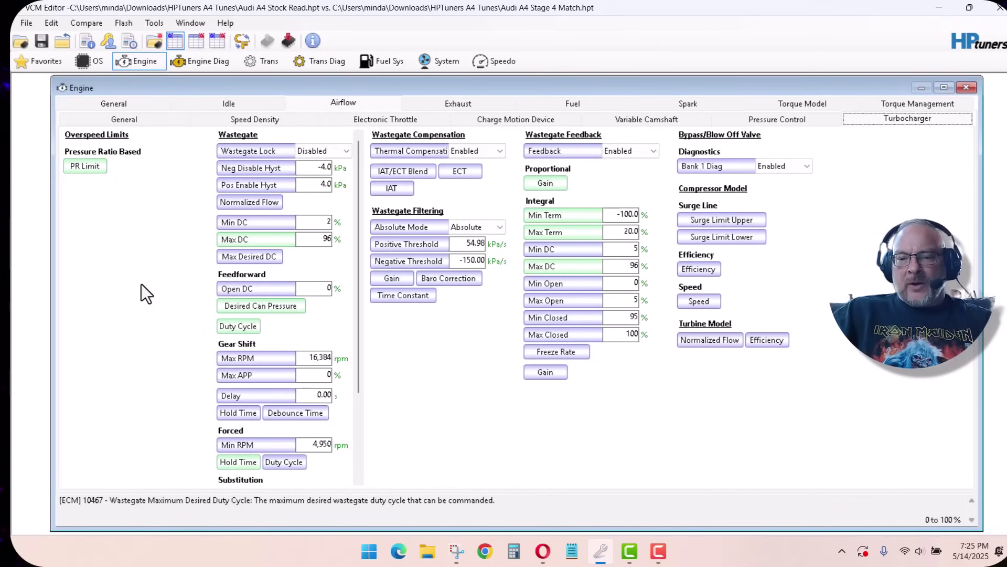
# Select the Wastegate Max DC parameter and copy its full [ECM] 10467 description text.
pyautogui.click(454, 550)
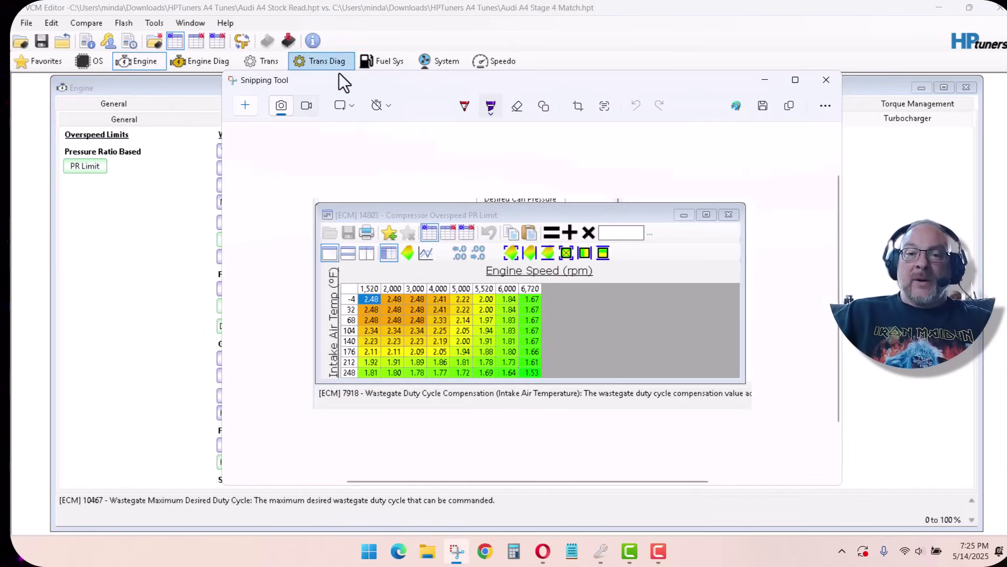
pyautogui.click(765, 80)
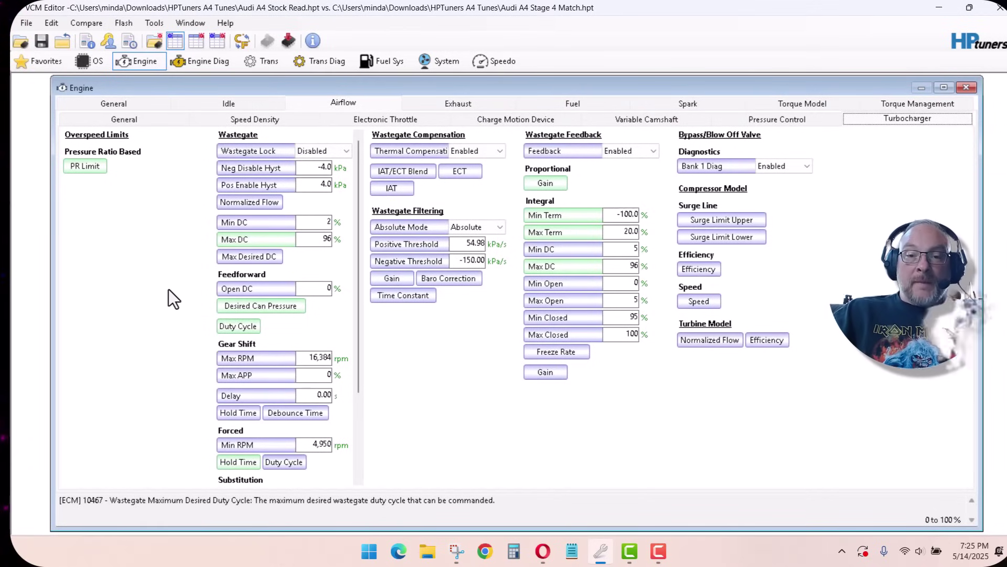
pyautogui.click(247, 239)
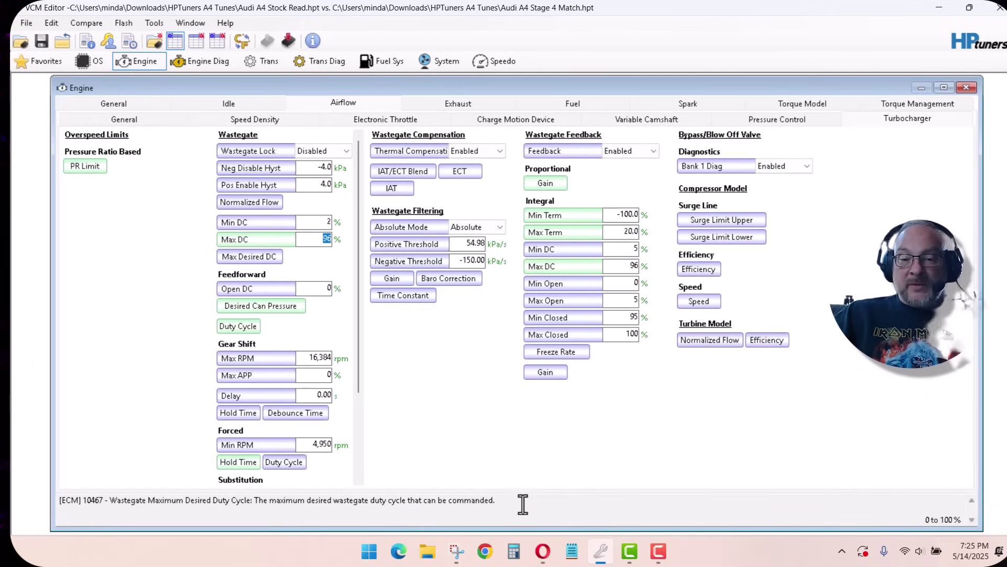
pyautogui.moveTo(510, 500); pyautogui.dragTo(55, 500)
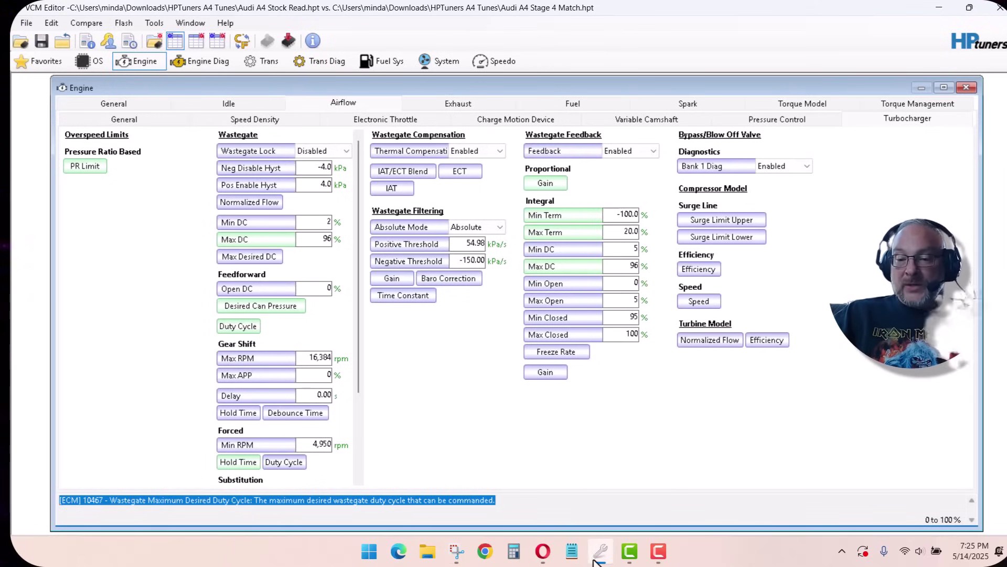
# Switch to ChatGPT and draft the message "Great Work! Thank you. Now can you expain this parameter and how to make more horsepower with it.".
pyautogui.click(542, 551)
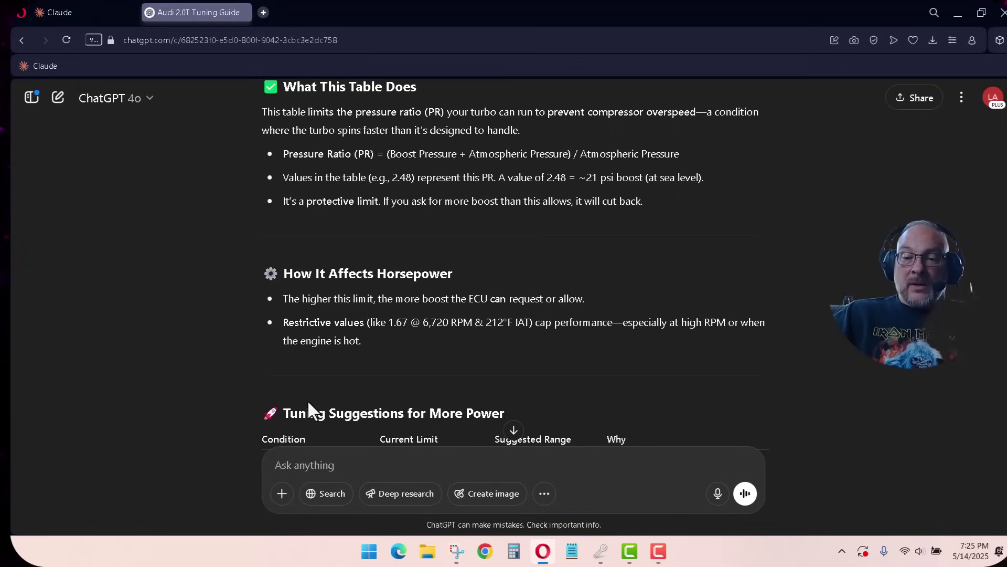
pyautogui.scroll(-5, 308, 406)
pyautogui.scroll(-4, 342, 389)
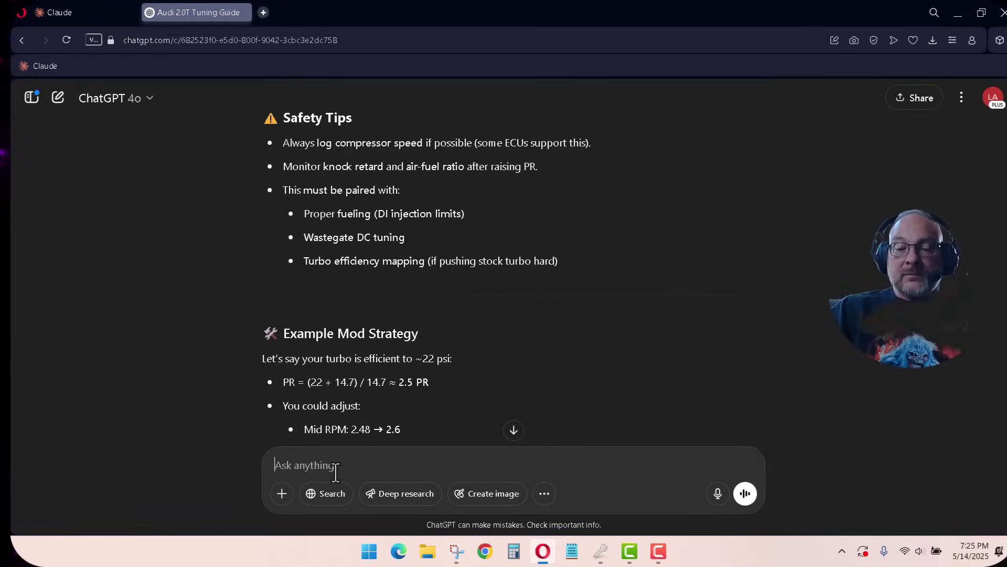
pyautogui.write('Great Worr')
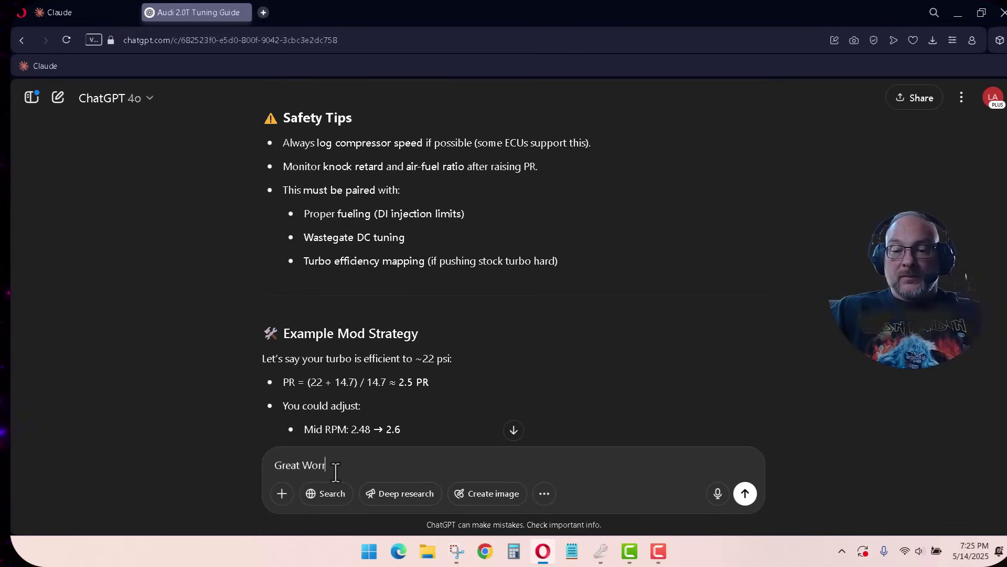
pyautogui.write('k! ')
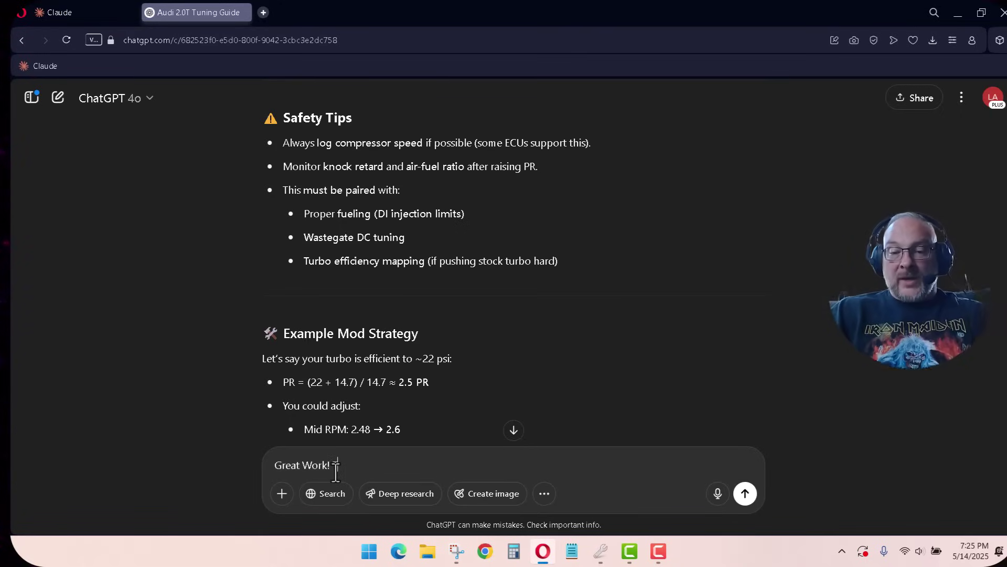
pyautogui.write('Thank you')
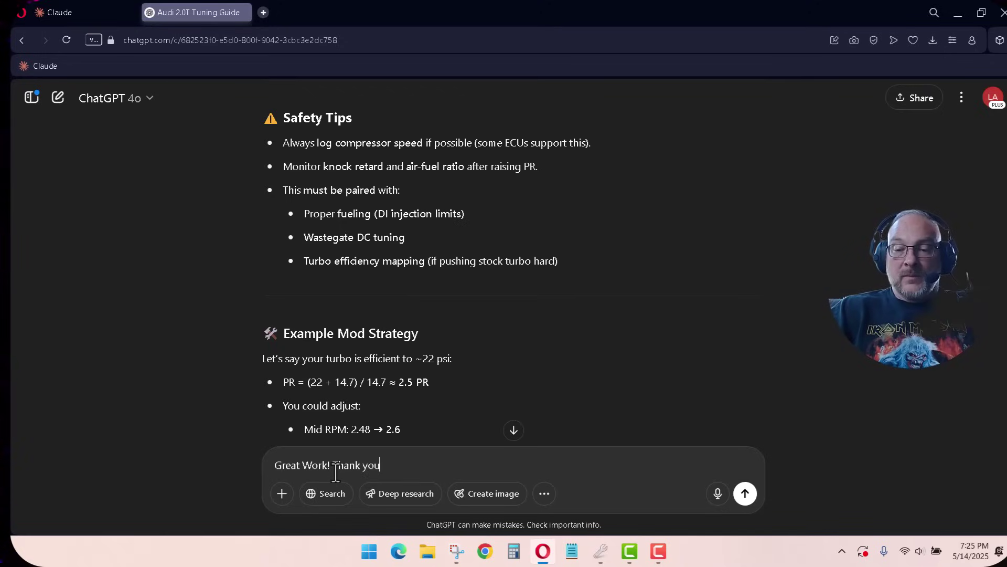
pyautogui.write('.')
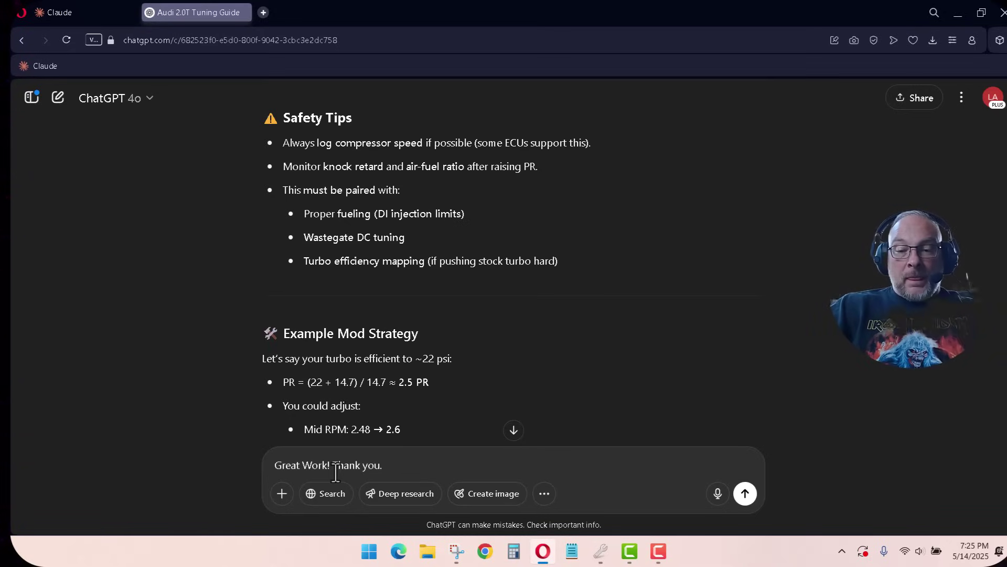
pyautogui.write('NOw')
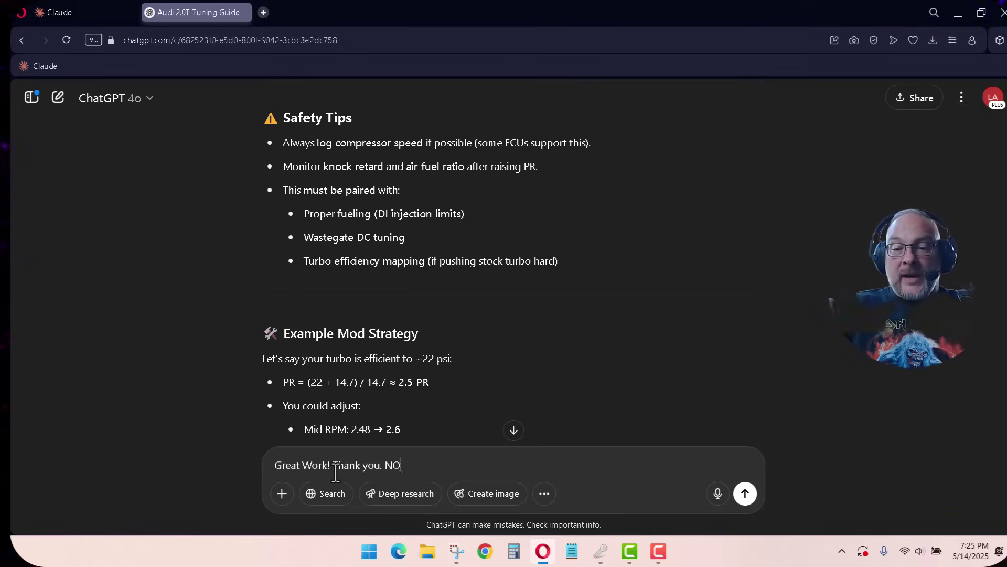
pyautogui.press('BackSpace')
pyautogui.press('BackSpace')
pyautogui.write('ow can you anal')
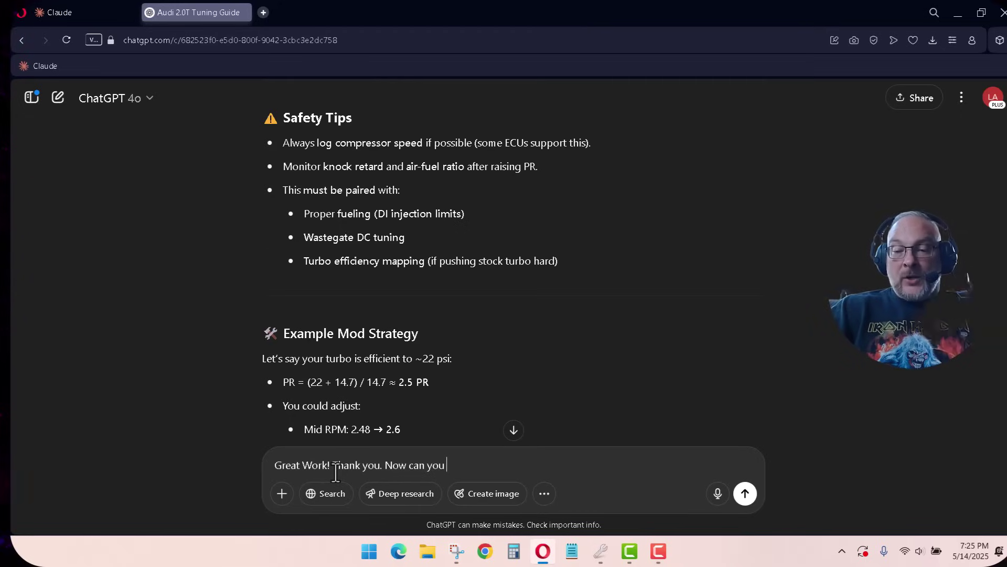
pyautogui.press('BackSpace')
pyautogui.press('BackSpace')
pyautogui.press('BackSpace')
pyautogui.press('BackSpace')
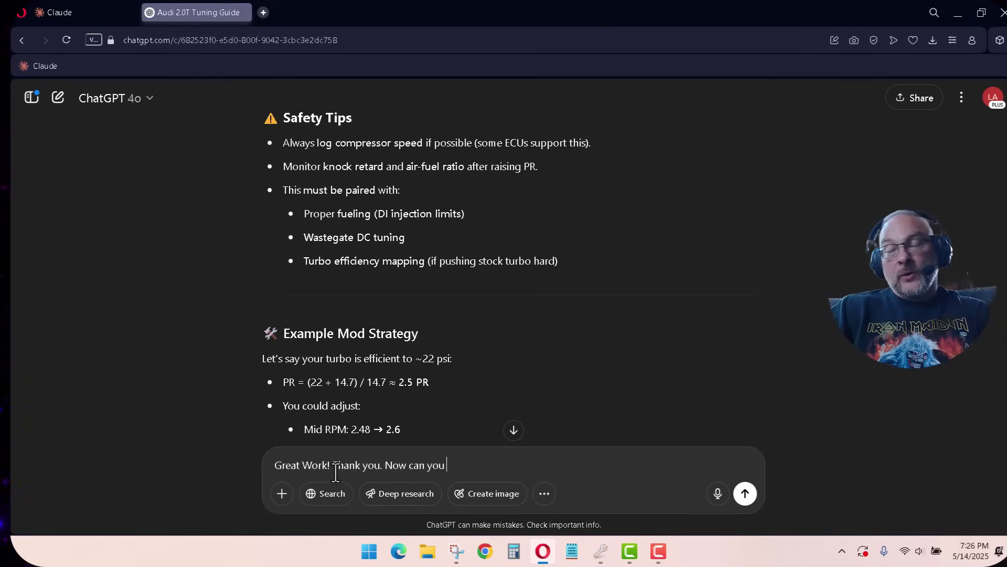
pyautogui.write('exp')
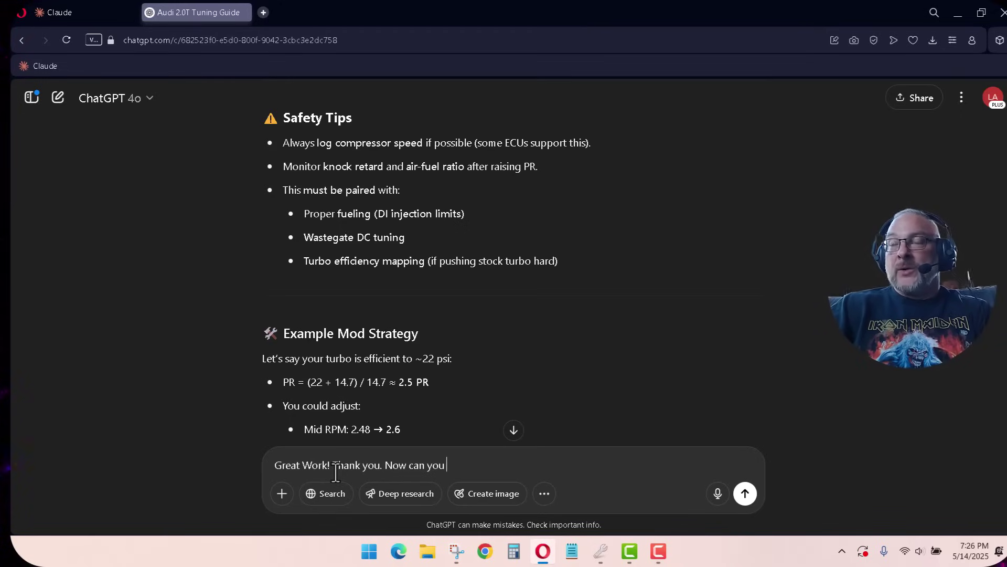
pyautogui.write('ain')
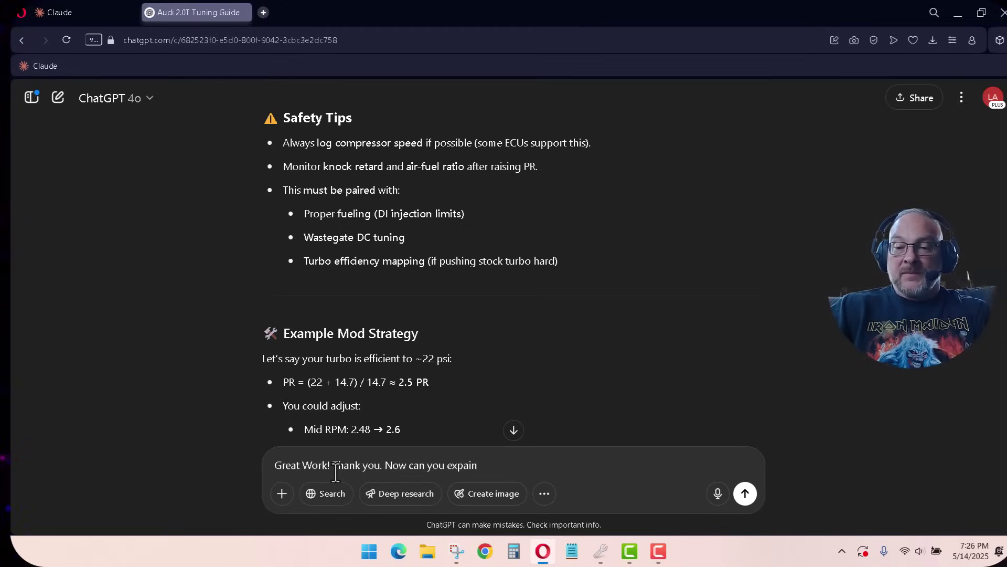
pyautogui.write(' this param')
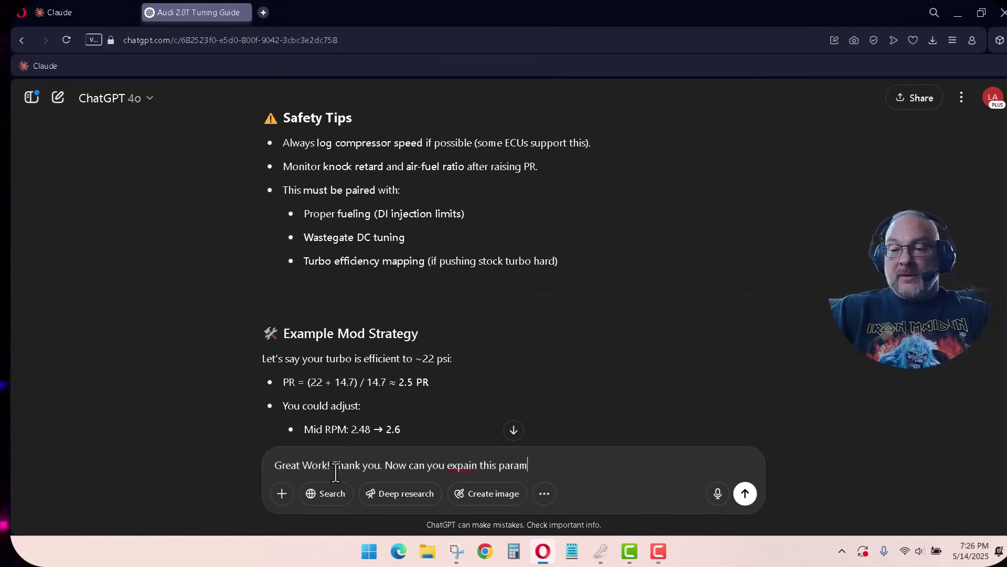
pyautogui.write('erer and how to ')
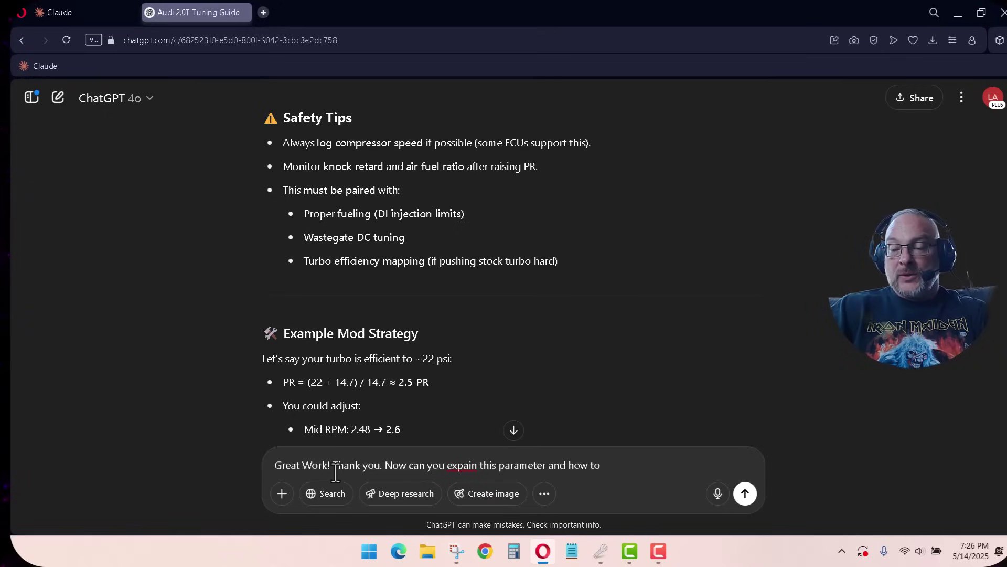
pyautogui.write('amek')
pyautogui.press('BackSpace')
pyautogui.press('BackSpace')
pyautogui.press('BackSpace')
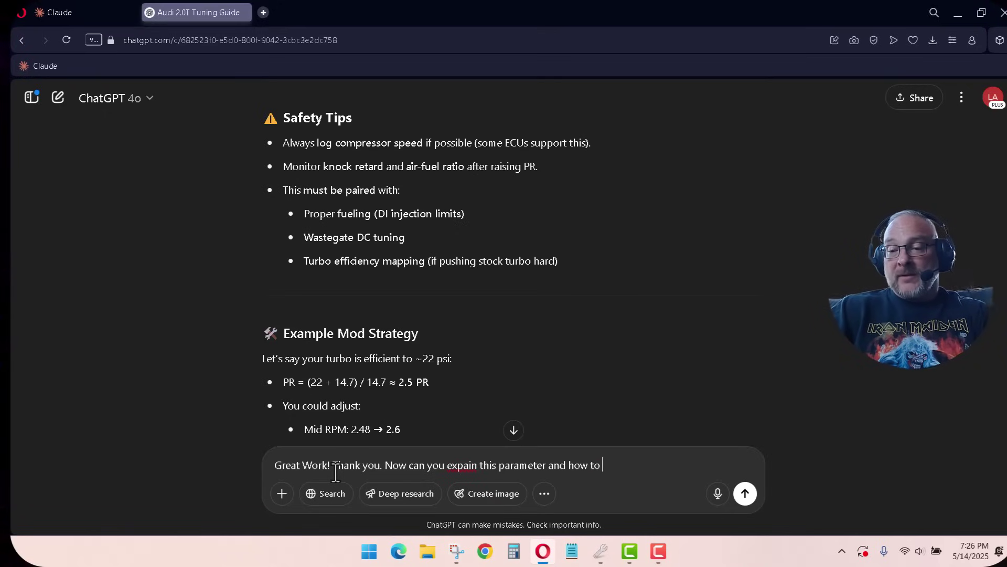
pyautogui.write('ake more hors')
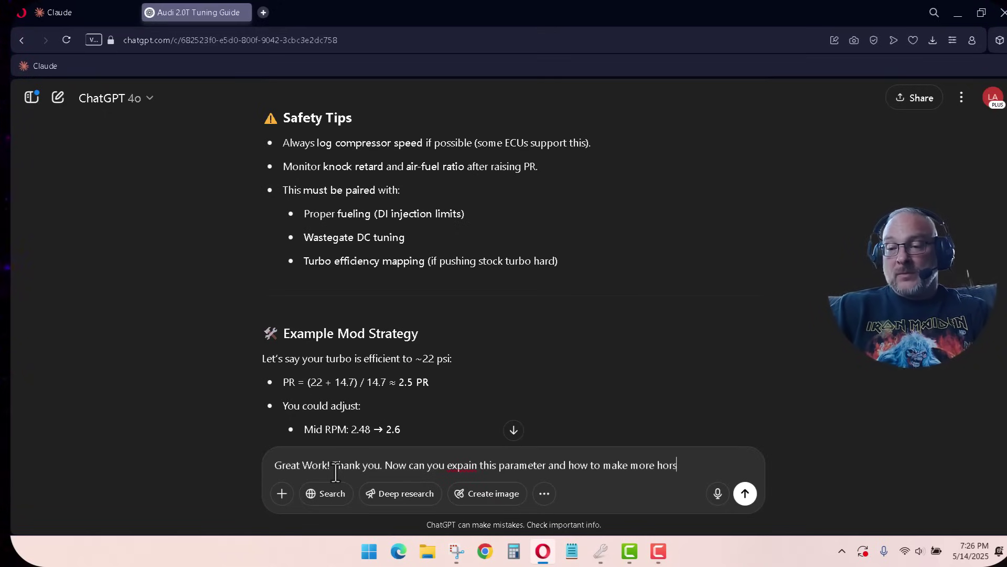
pyautogui.write('epower with it.')
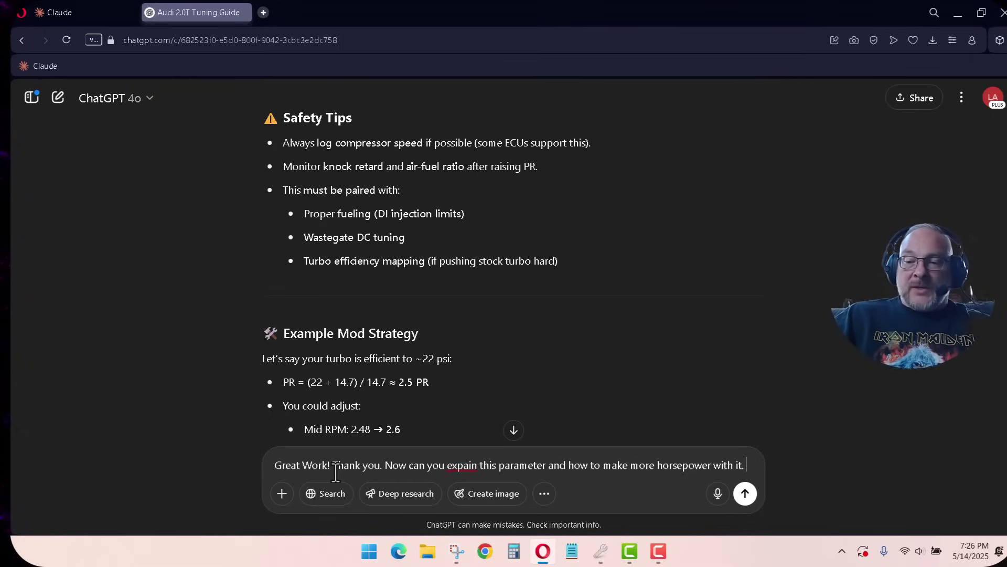
# Review the conversation's opening prompt about the Audi 2.0T tuning guide, and return to the end of the latest reply.
pyautogui.scroll(15, 263, 281)
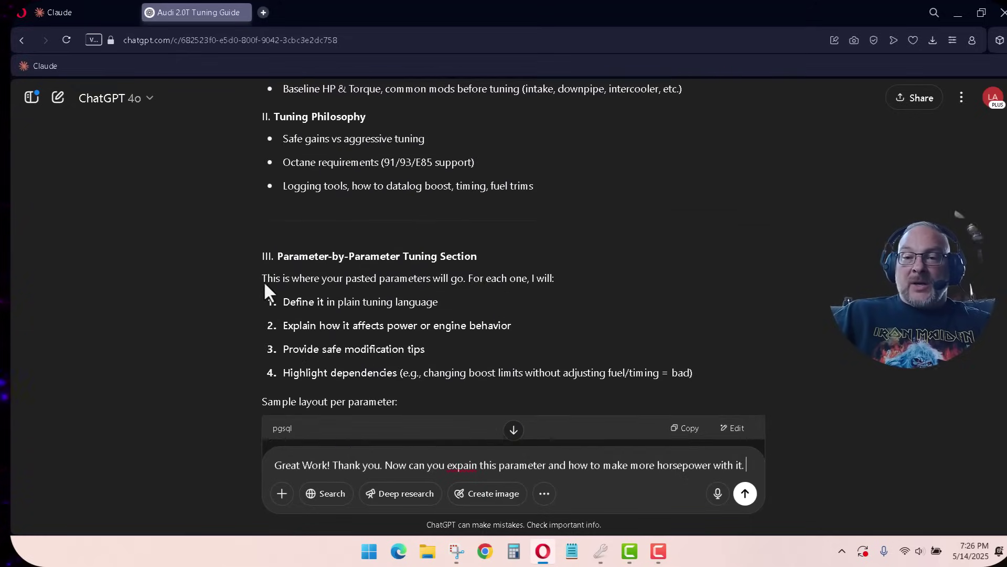
pyautogui.scroll(10, 263, 281)
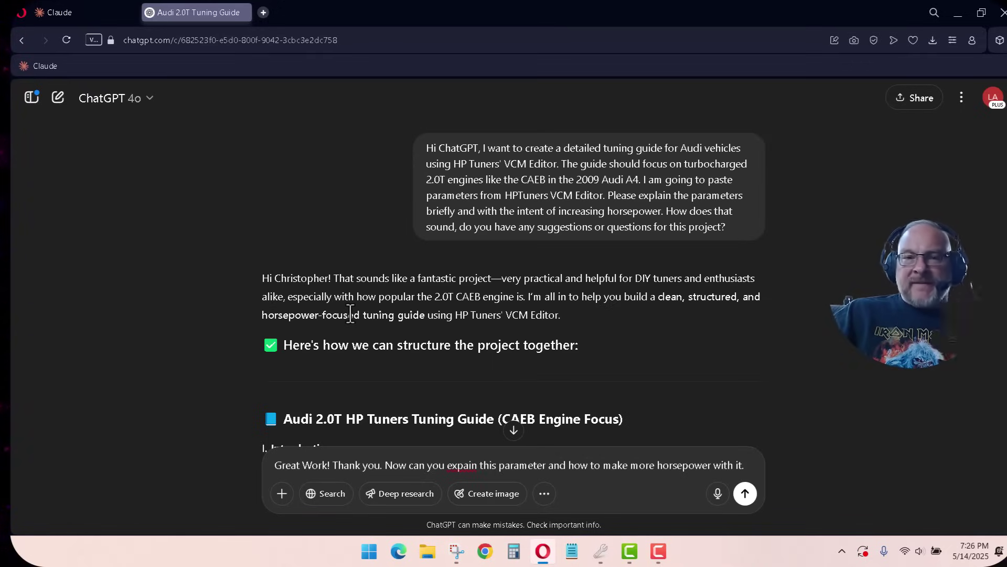
pyautogui.scroll(-20, 350, 313)
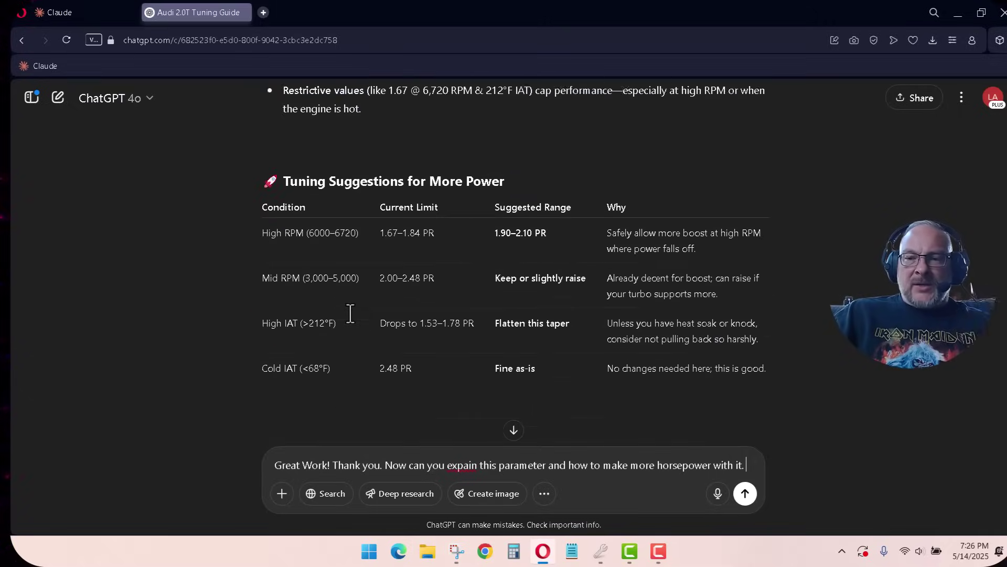
pyautogui.scroll(-15, 350, 314)
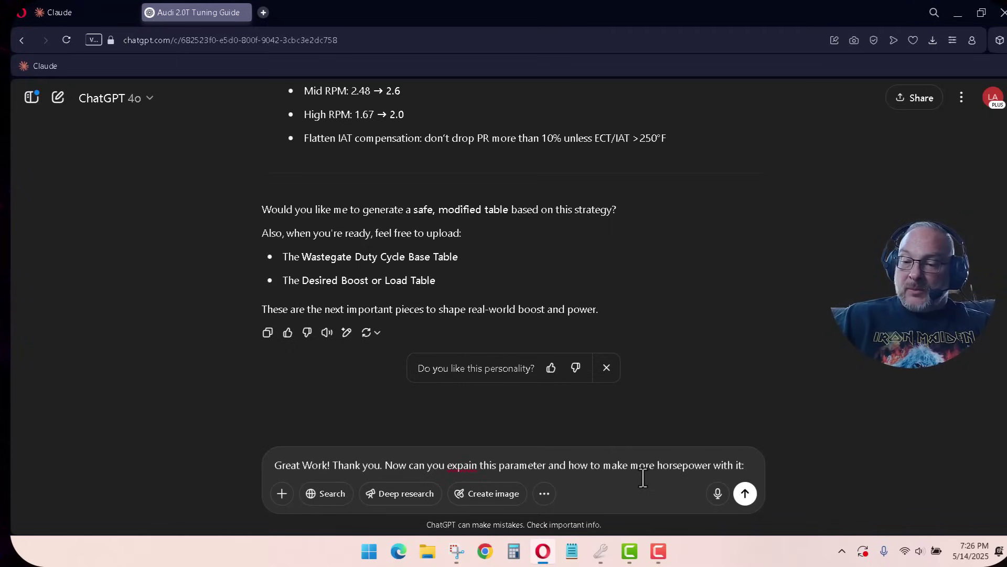
# Add the copied [ECM] 10467 Wastegate Maximum Desired Duty Cycle description in curly braces after the request's colon and send the message.
pyautogui.write('90')
pyautogui.press('BackSpace')
pyautogui.press('BackSpace')
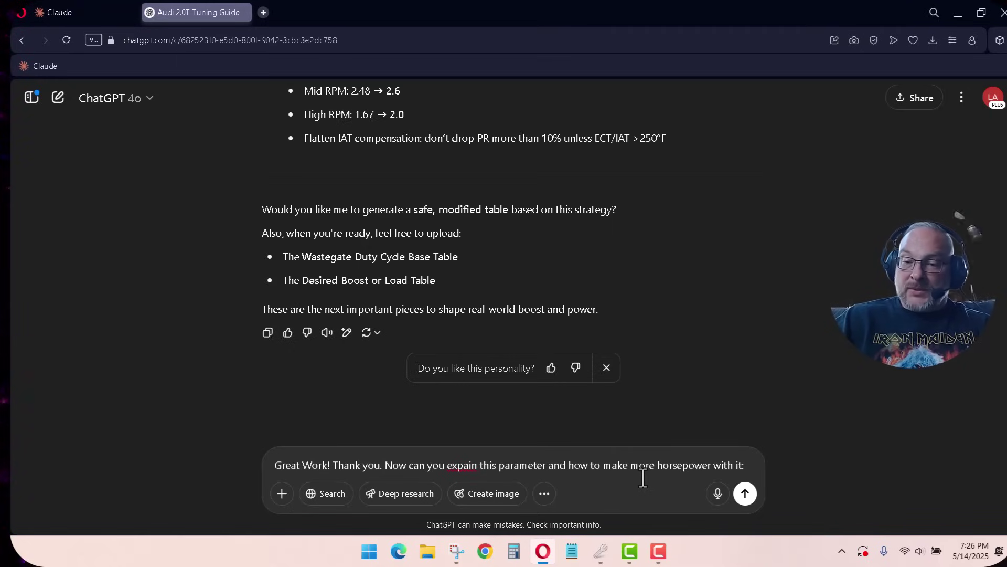
pyautogui.write('0')
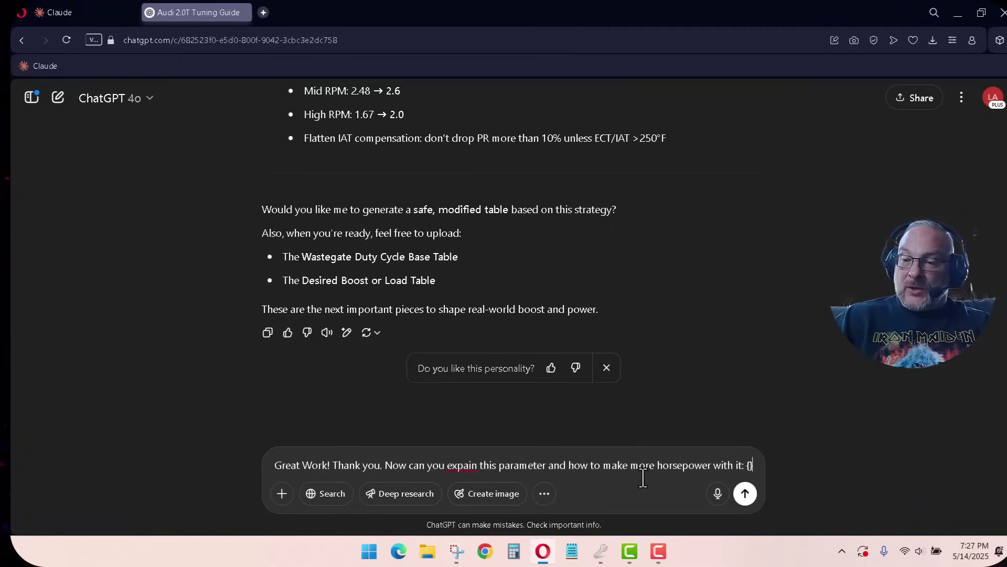
pyautogui.press('BackSpace')
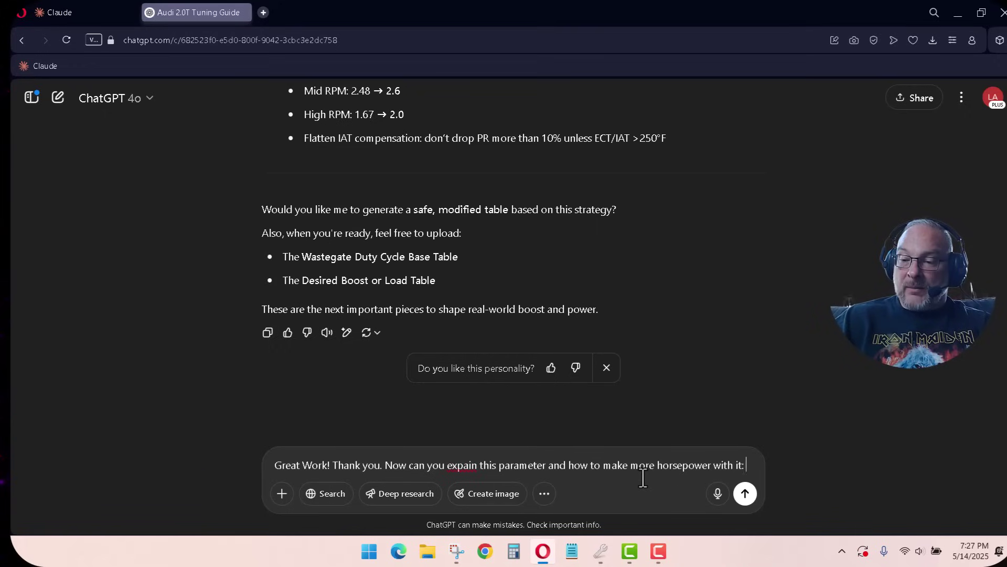
pyautogui.write('{')
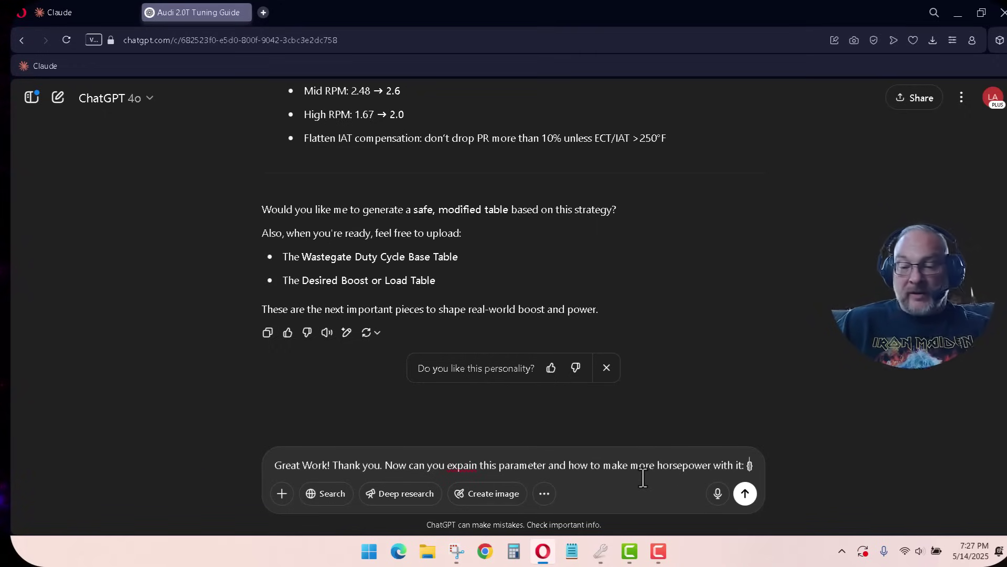
pyautogui.write('[ECM] 10467 - Wastegate Maximum Desired Duty Cycle: The maximum desired wastegate duty cycle that can be commanded.')
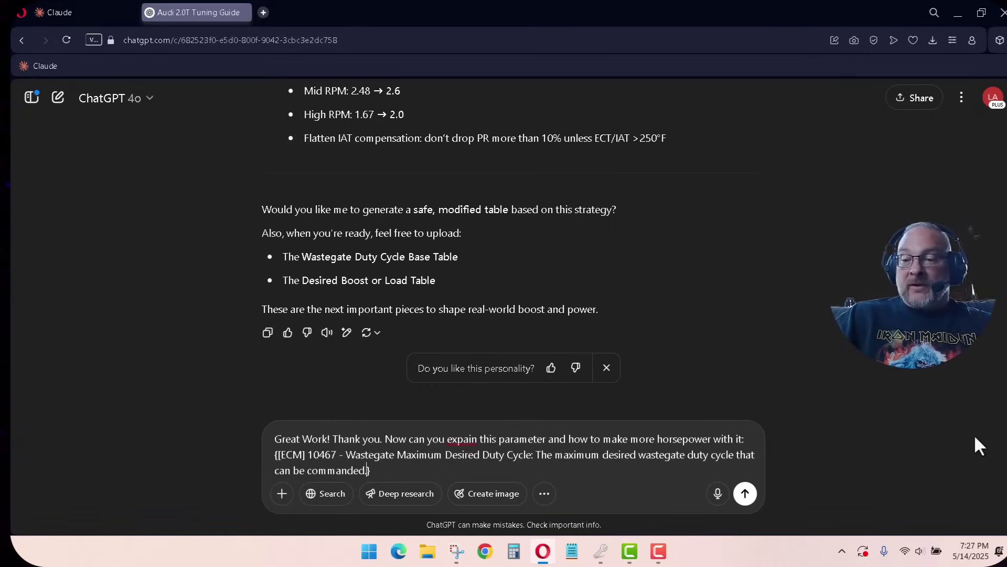
pyautogui.click(746, 494)
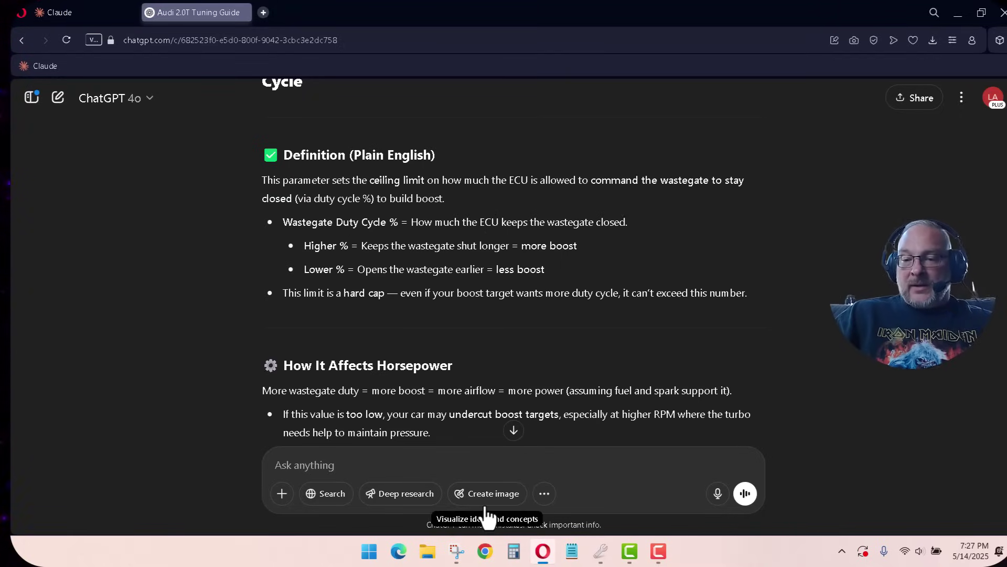
# Switch to VCM Editor and show the Stage 4 compare file's turbocharger values to check the Wastegate Max DC setting.
pyautogui.click(600, 551)
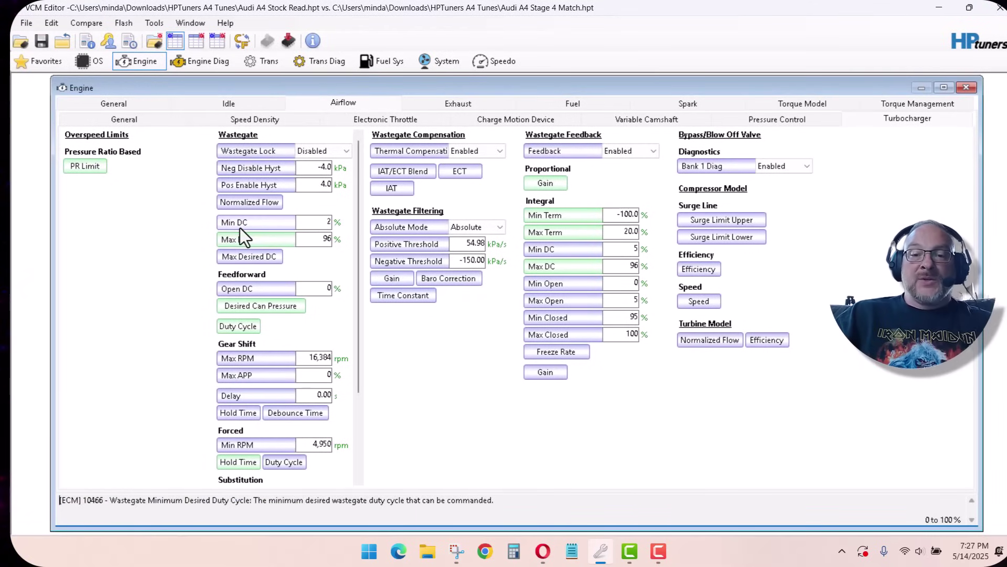
pyautogui.click(197, 44)
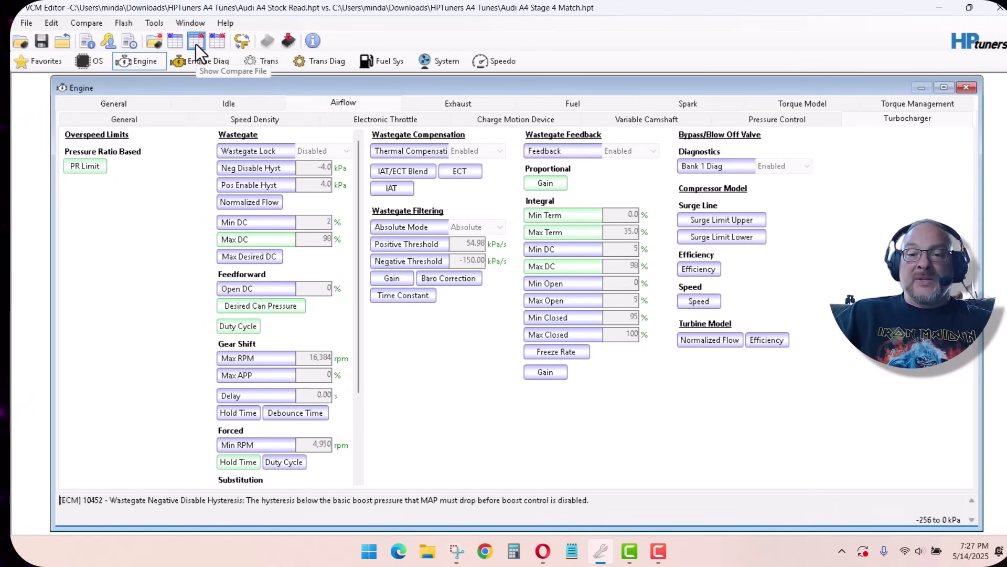
# Show the main stock file's turbocharger values again and set the Wastegate Max DC to 98%.
pyautogui.click(179, 42)
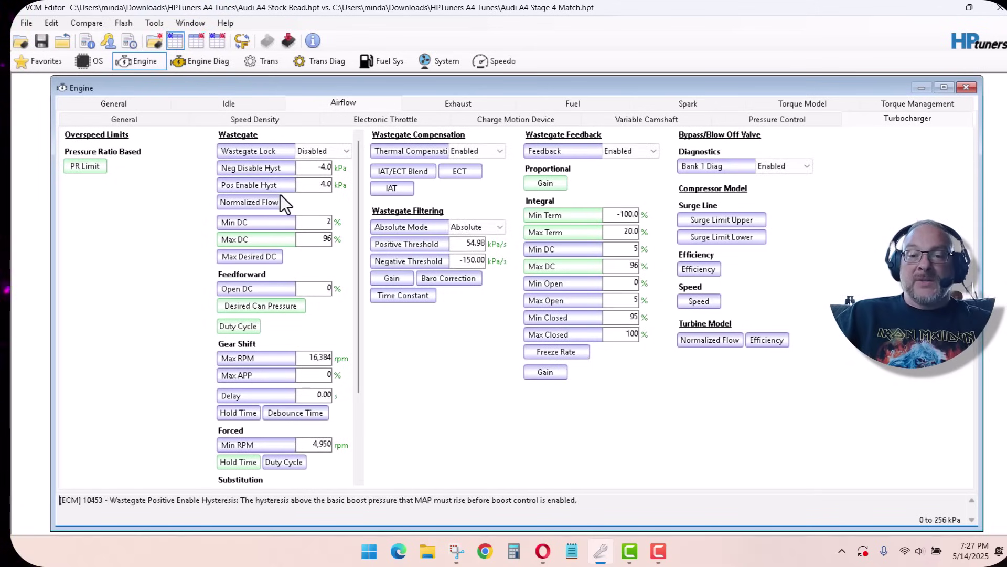
pyautogui.click(309, 242)
pyautogui.press('BackSpace')
pyautogui.write('5')
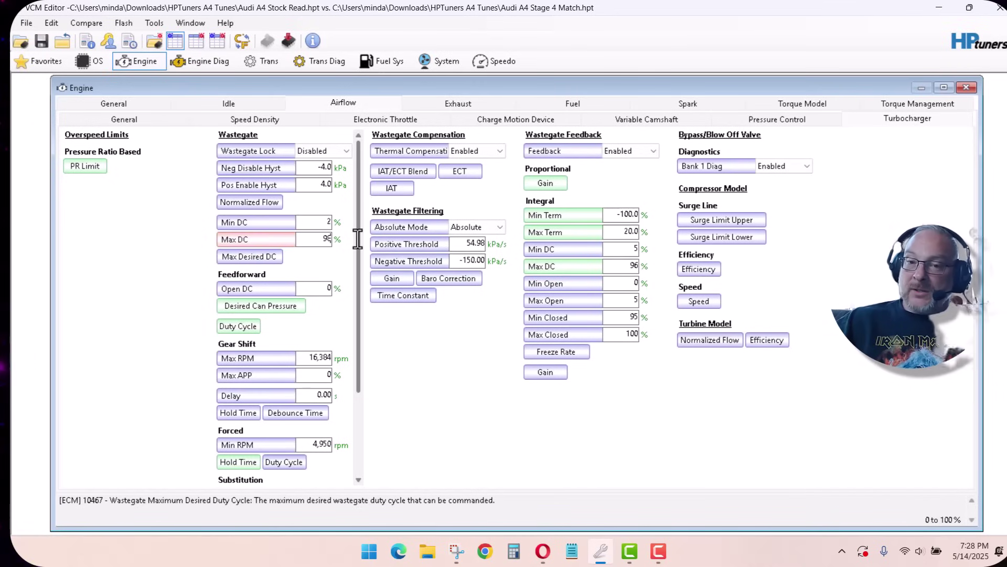
pyautogui.press('BackSpace')
pyautogui.write('8')
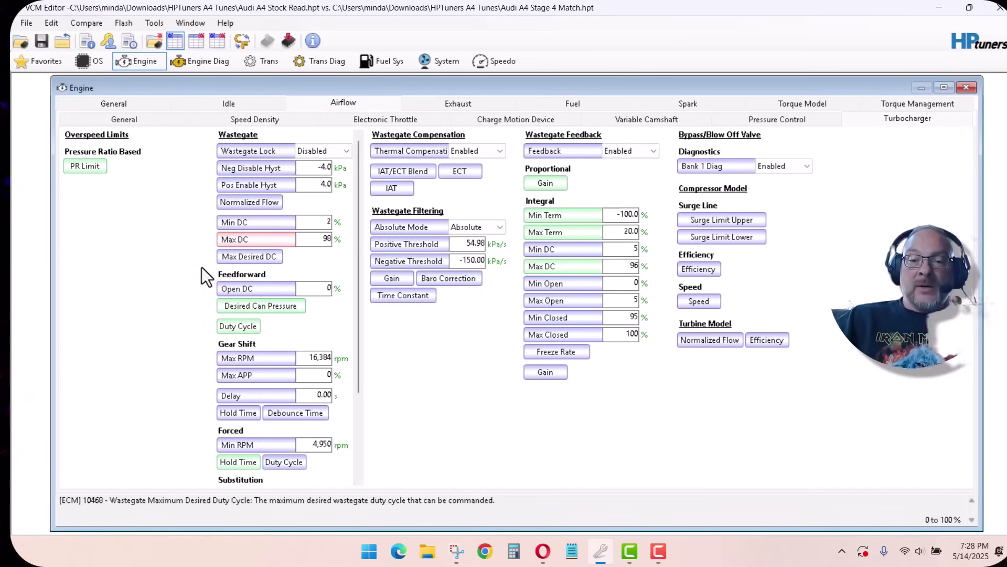
pyautogui.click(311, 288)
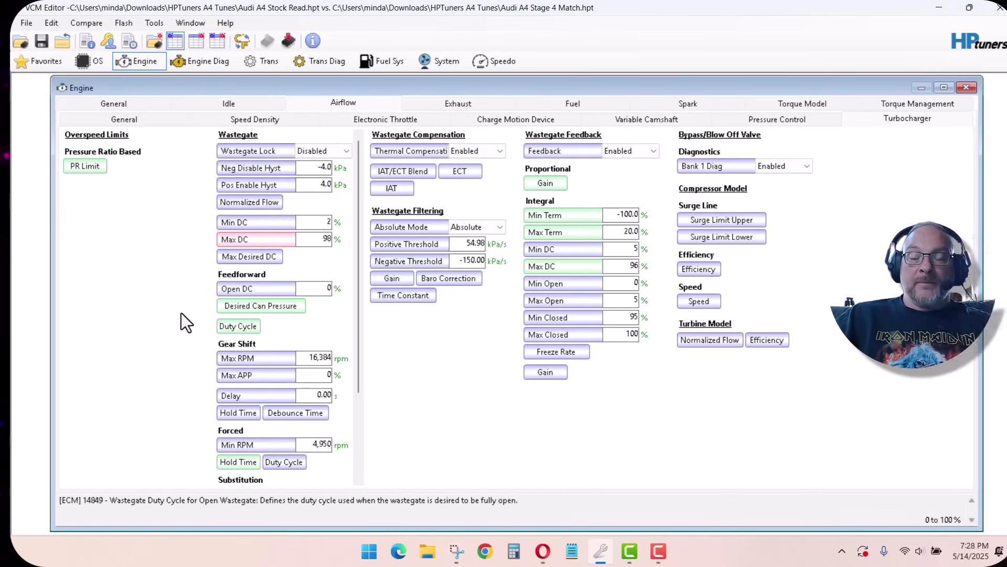
# Open the Feedforward Desired Can Pressure table and compare its stock values with the Stage 4 compare file, ending on the main values.
pyautogui.click(266, 309)
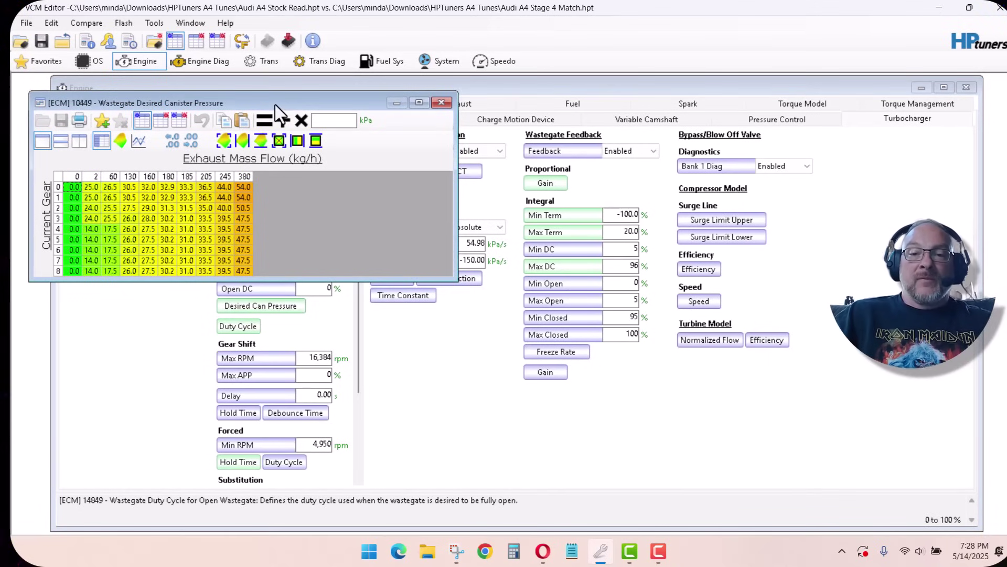
pyautogui.moveTo(275, 105); pyautogui.dragTo(430, 203)
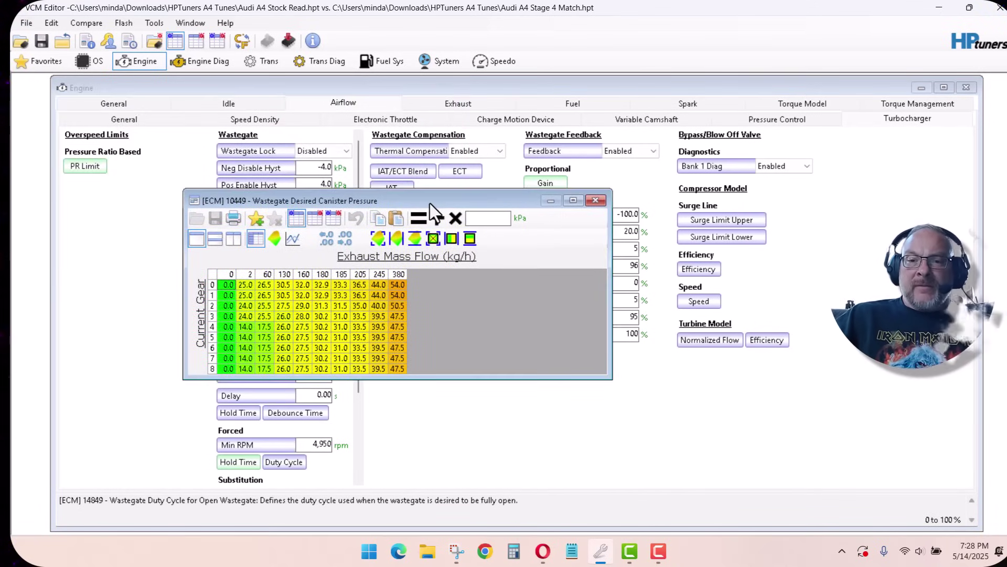
pyautogui.click(317, 217)
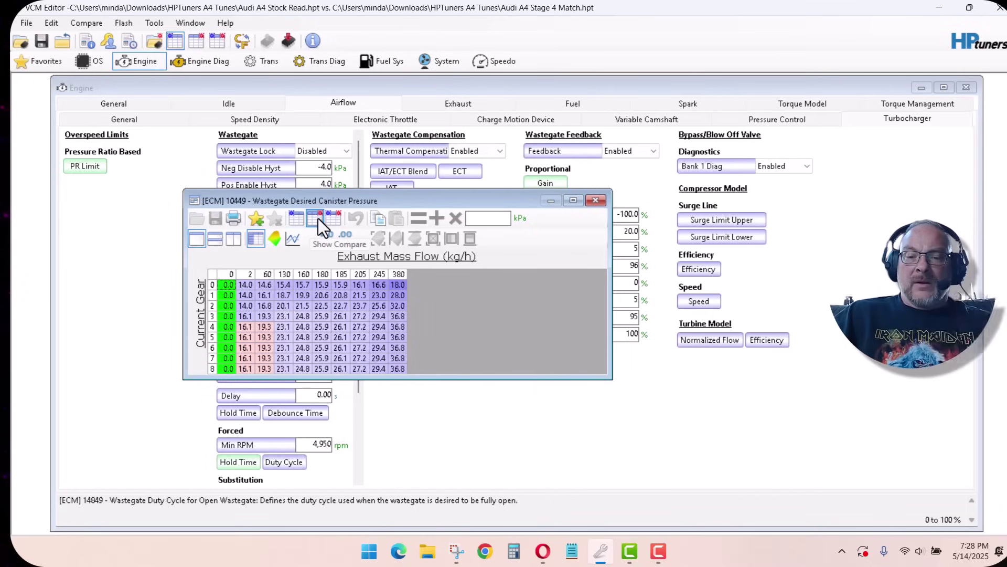
pyautogui.click(296, 220)
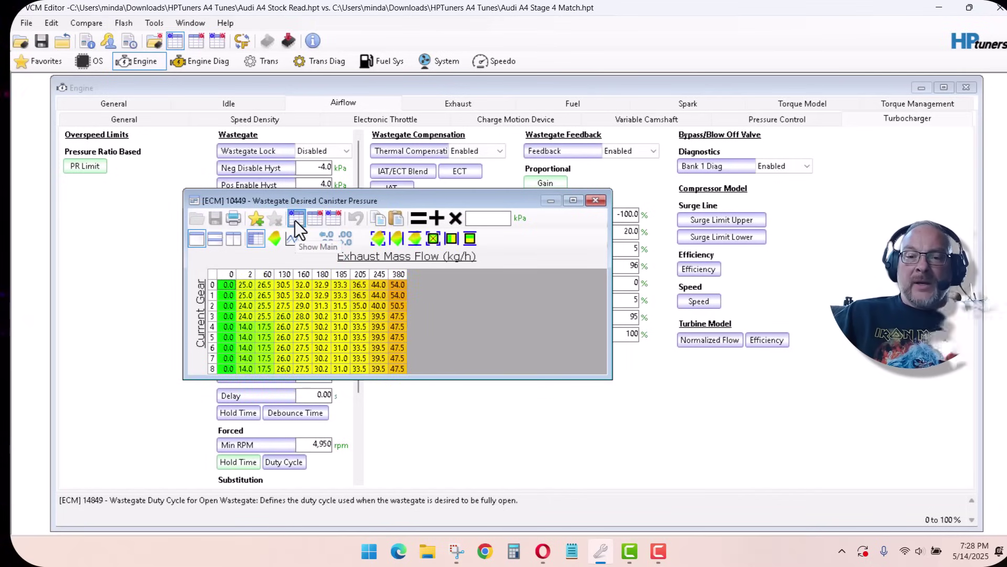
pyautogui.click(316, 219)
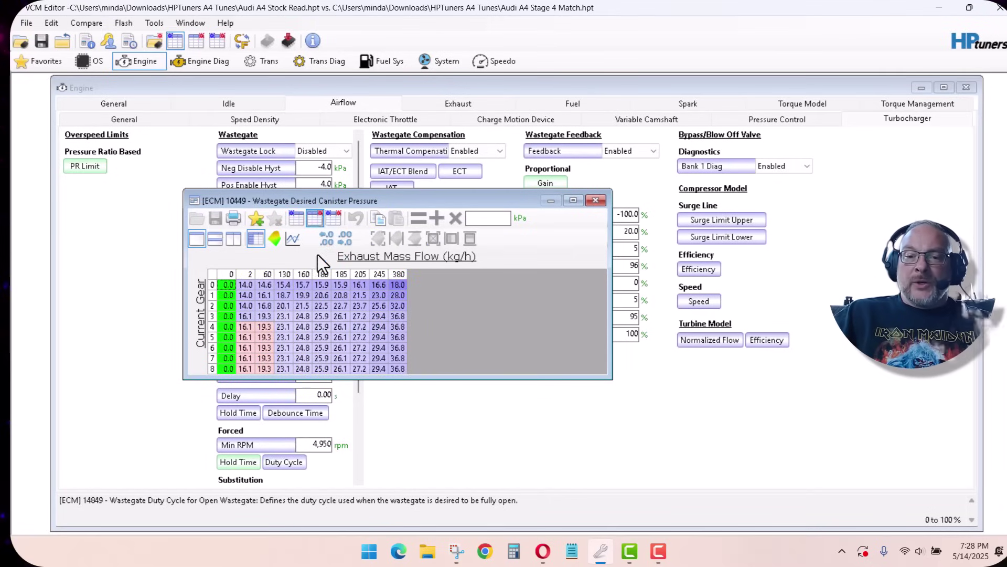
pyautogui.click(297, 219)
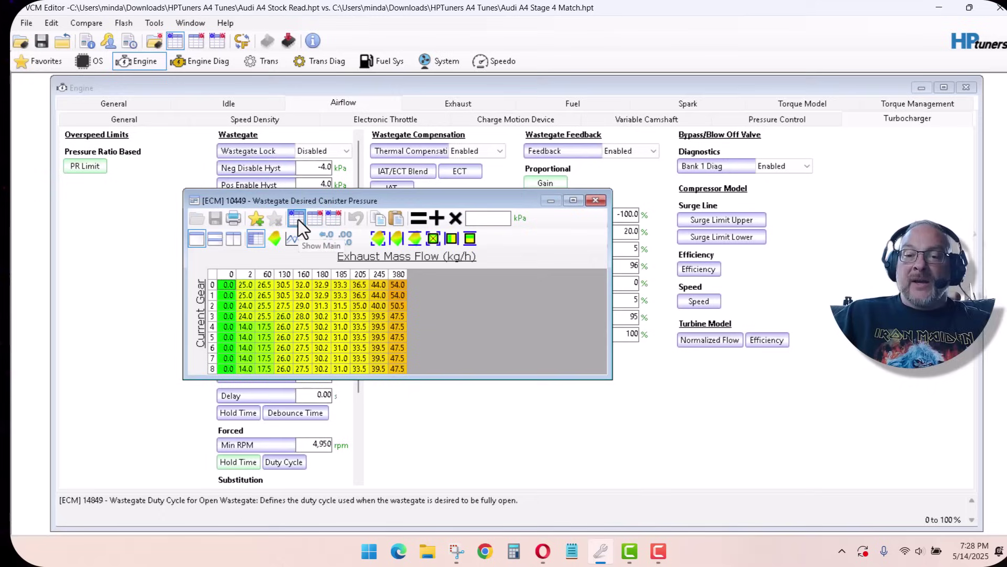
pyautogui.click(318, 220)
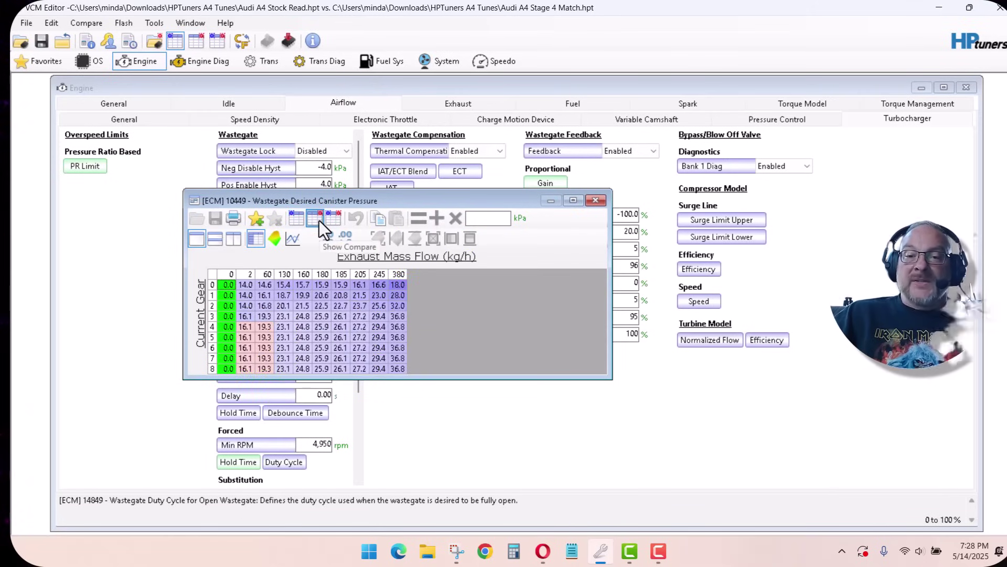
pyautogui.click(297, 219)
pyautogui.moveTo(391, 199); pyautogui.dragTo(387, 156)
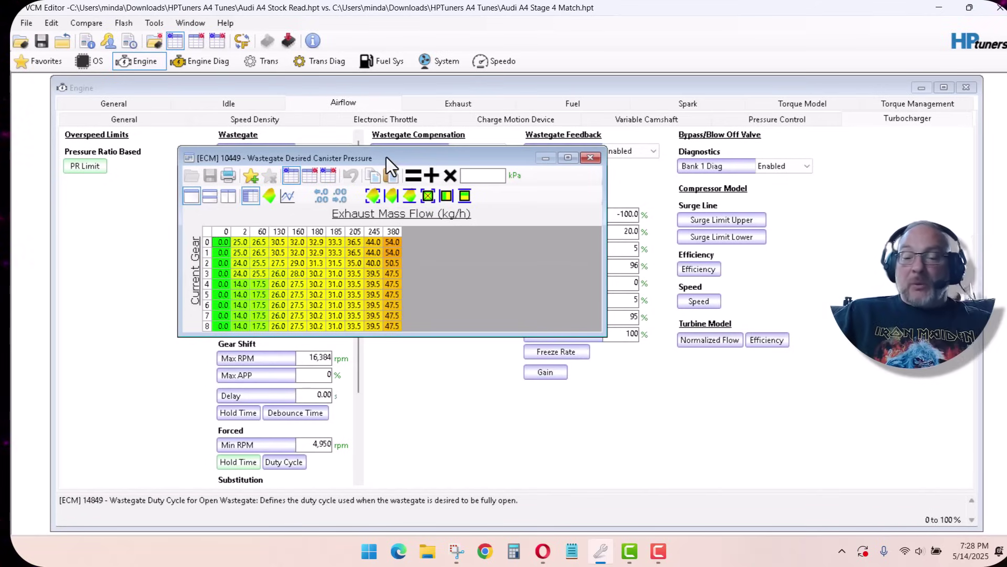
pyautogui.click(457, 551)
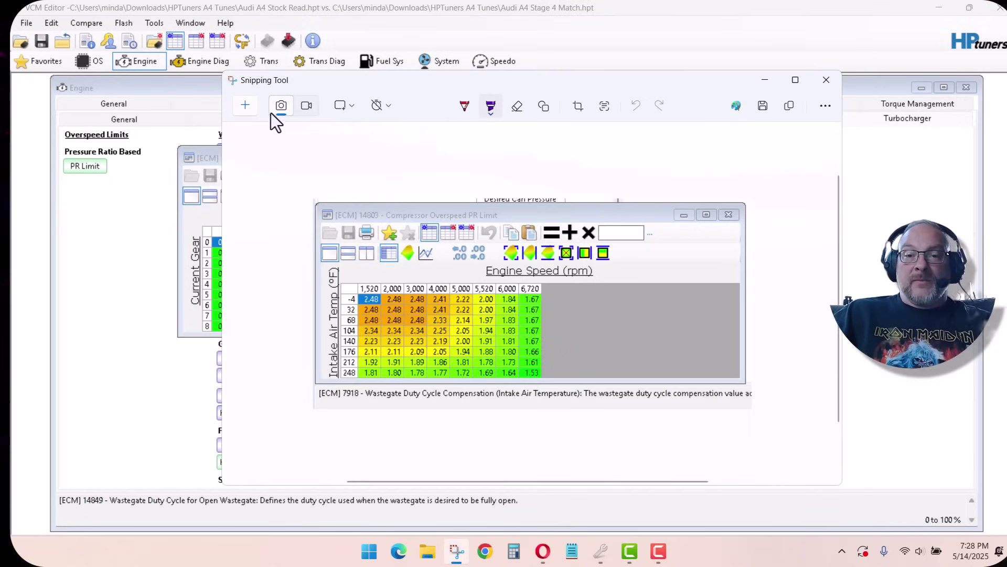
pyautogui.click(253, 107)
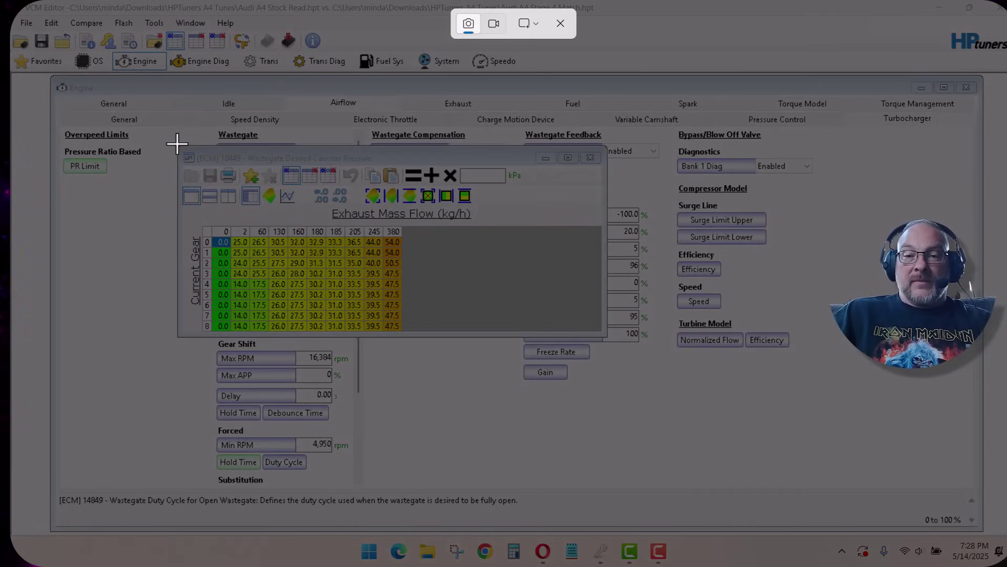
pyautogui.click(561, 25)
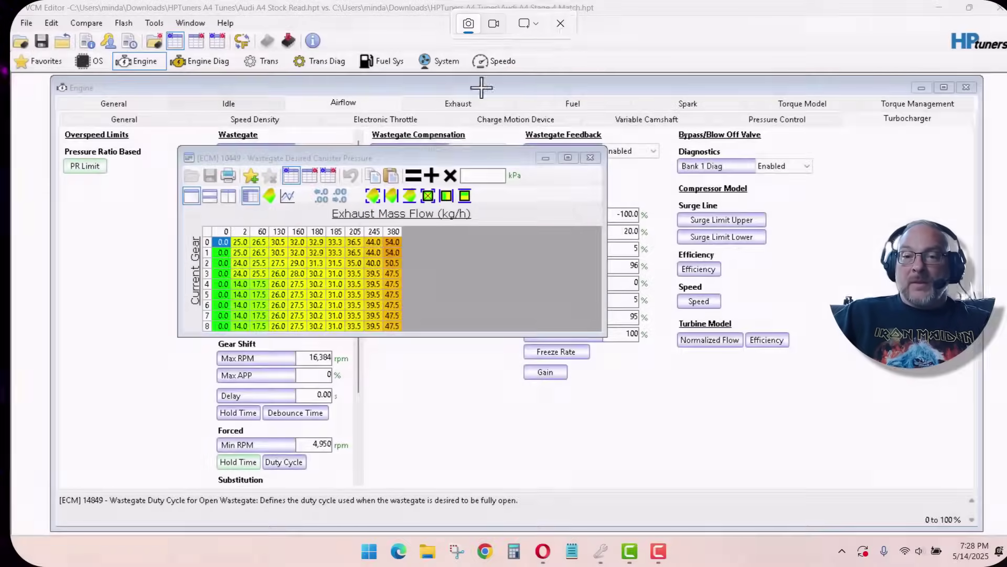
pyautogui.click(828, 60)
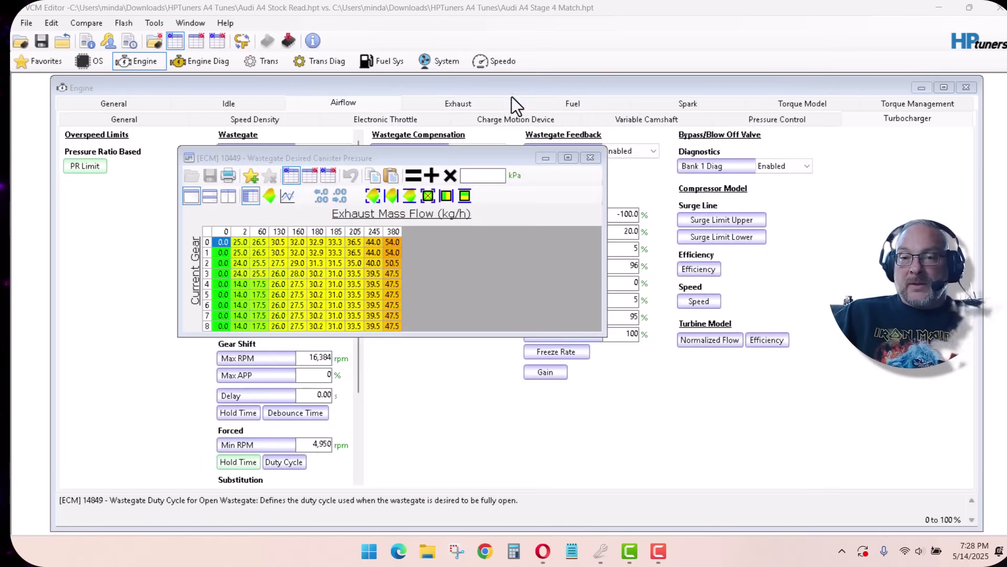
# Reposition the Wastegate Desired Canister Pressure table just above the parameter description line and capture both in one Snipping Tool screenshot.
pyautogui.click(479, 156)
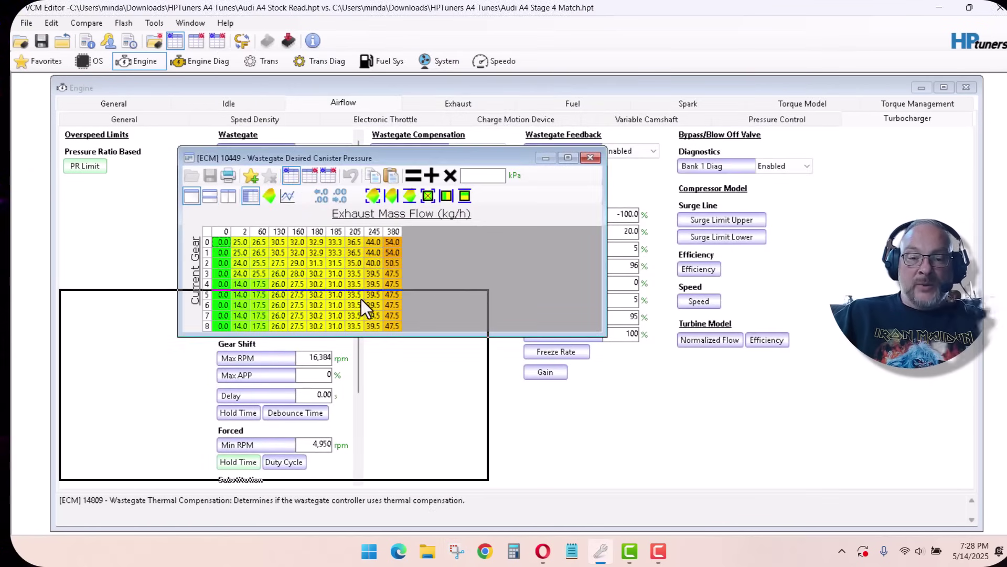
pyautogui.moveTo(361, 310); pyautogui.dragTo(363, 351)
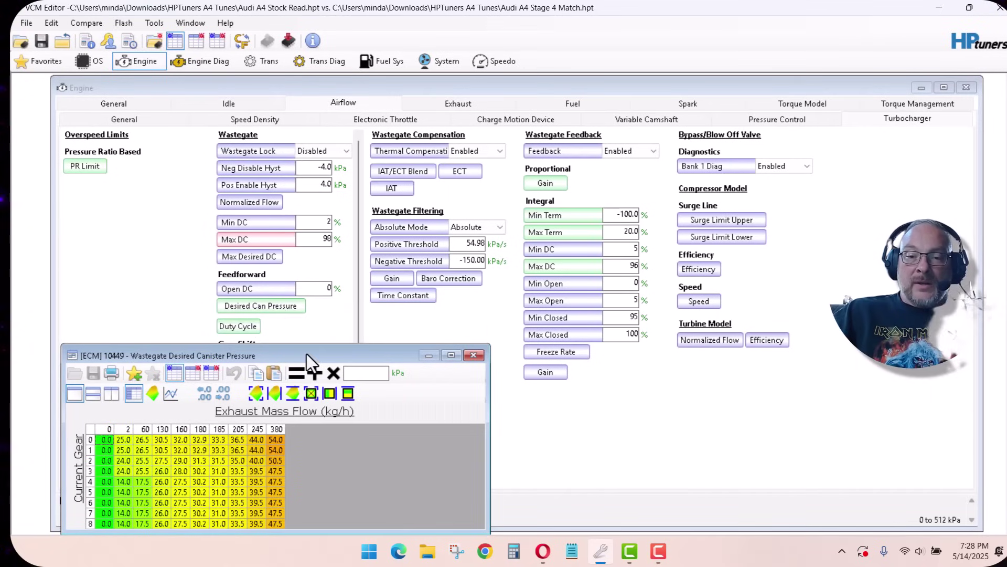
pyautogui.moveTo(307, 353); pyautogui.dragTo(300, 312)
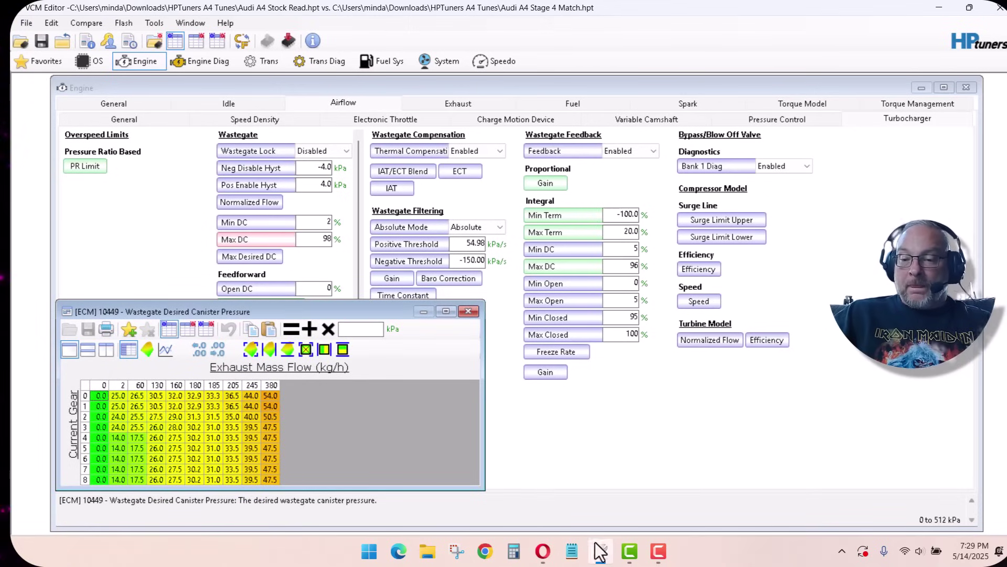
pyautogui.click(456, 551)
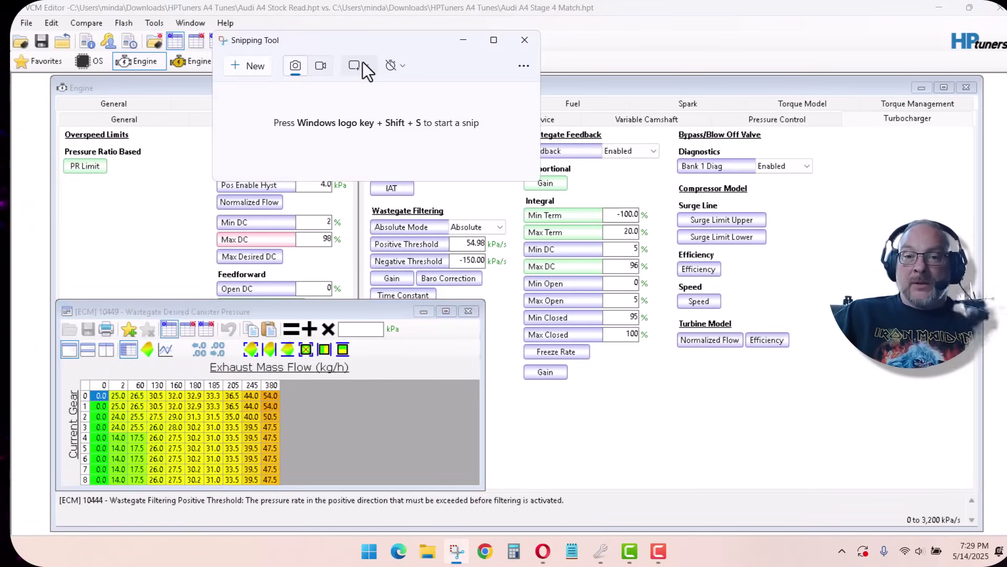
pyautogui.click(251, 66)
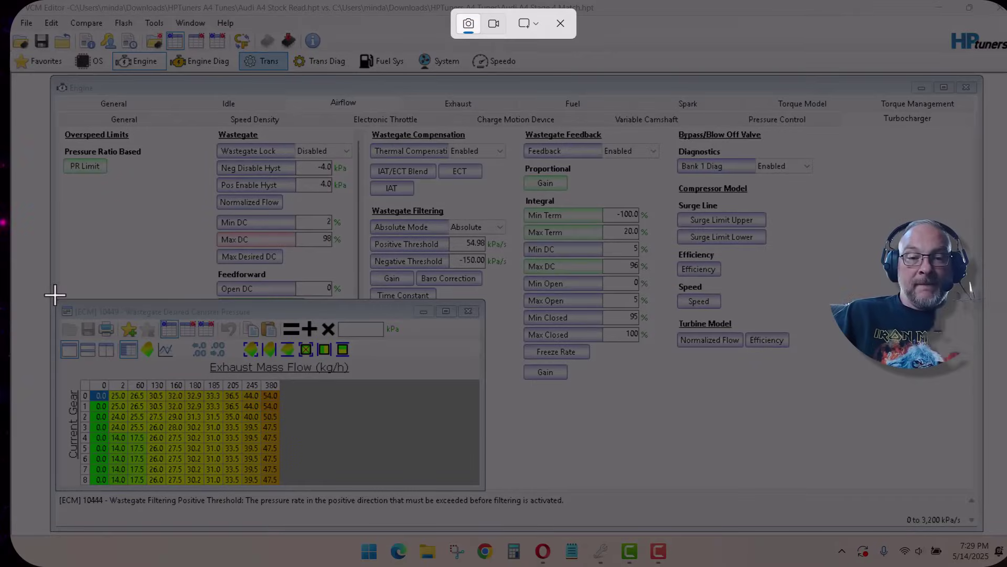
pyautogui.moveTo(55, 295); pyautogui.dragTo(565, 508)
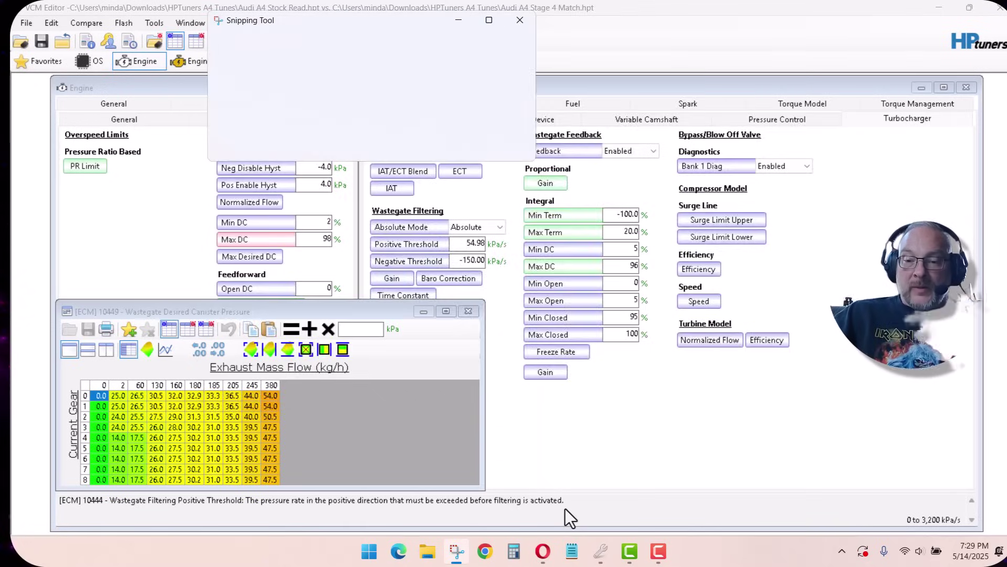
# Switch to ChatGPT and draft the message "Great work bud, lets chat about this table and parameter: {}" below the latest reply.
pyautogui.click(542, 551)
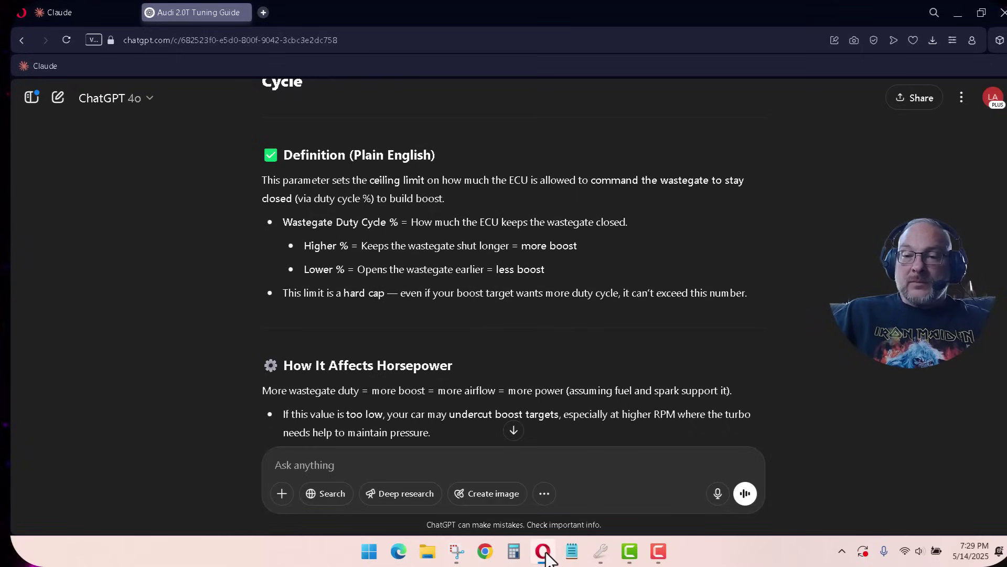
pyautogui.scroll(-5, 408, 391)
pyautogui.scroll(-8, 407, 391)
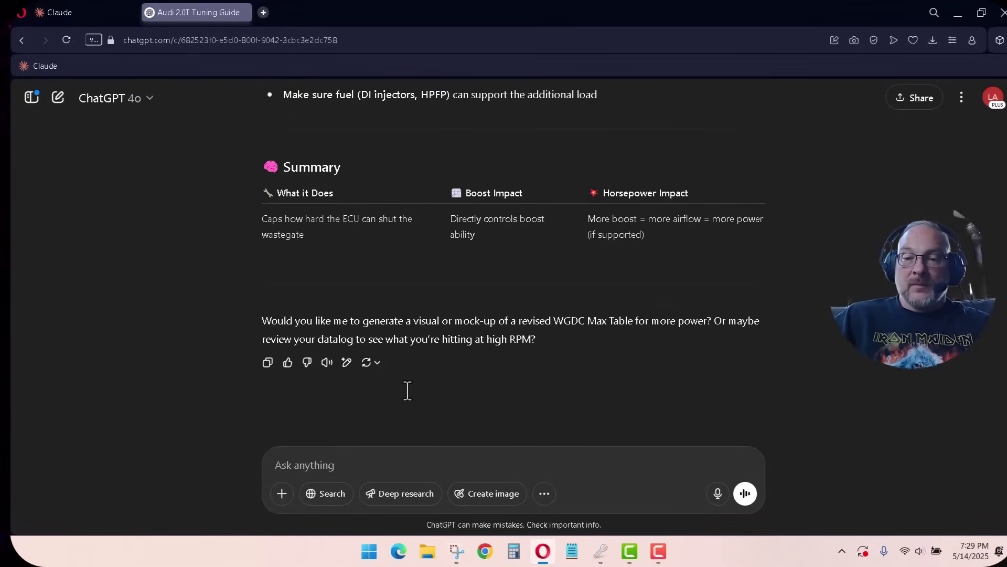
pyautogui.click(333, 459)
pyautogui.write('Grea')
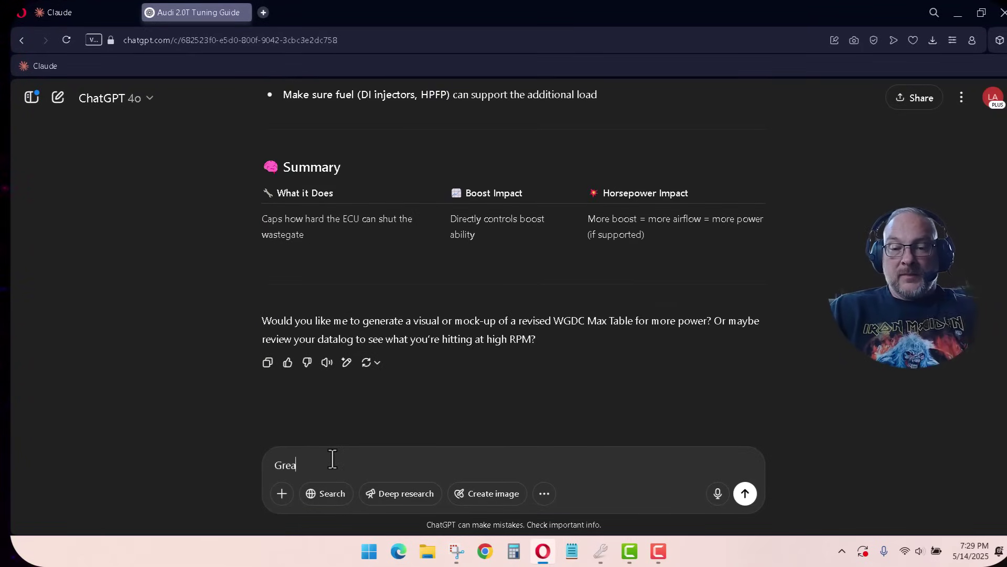
pyautogui.write('t work bud')
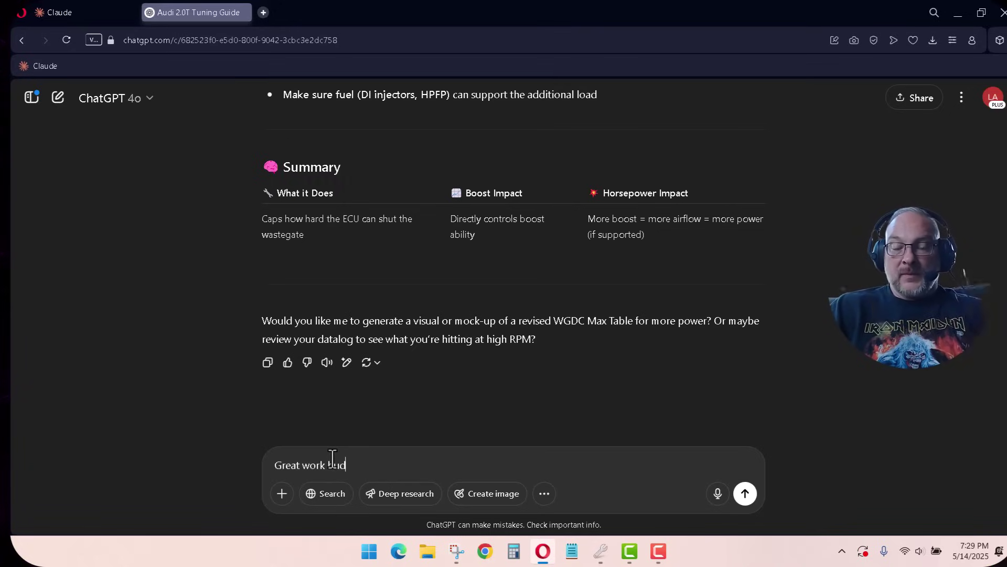
pyautogui.write(', lets ')
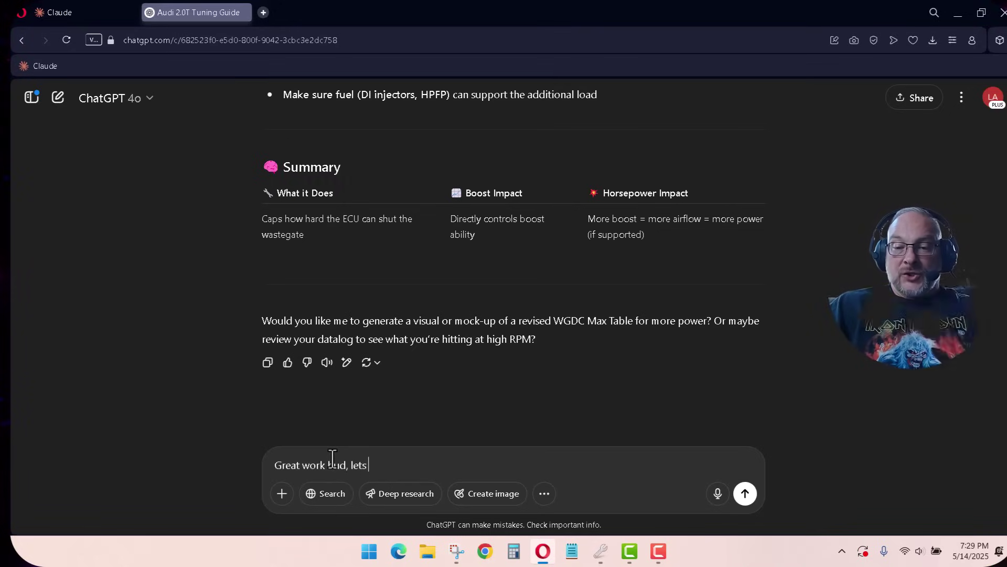
pyautogui.write('chat about ')
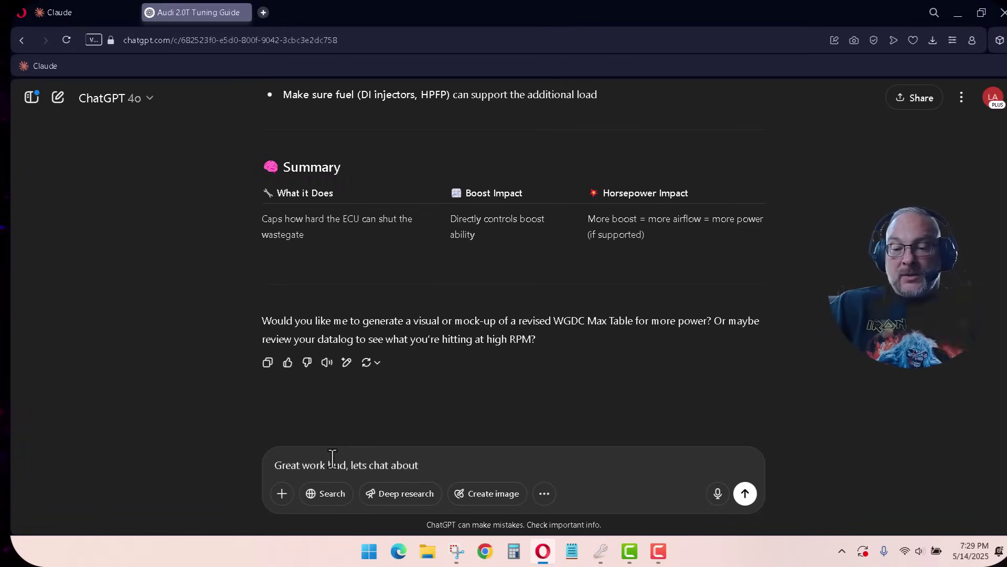
pyautogui.write('this table a')
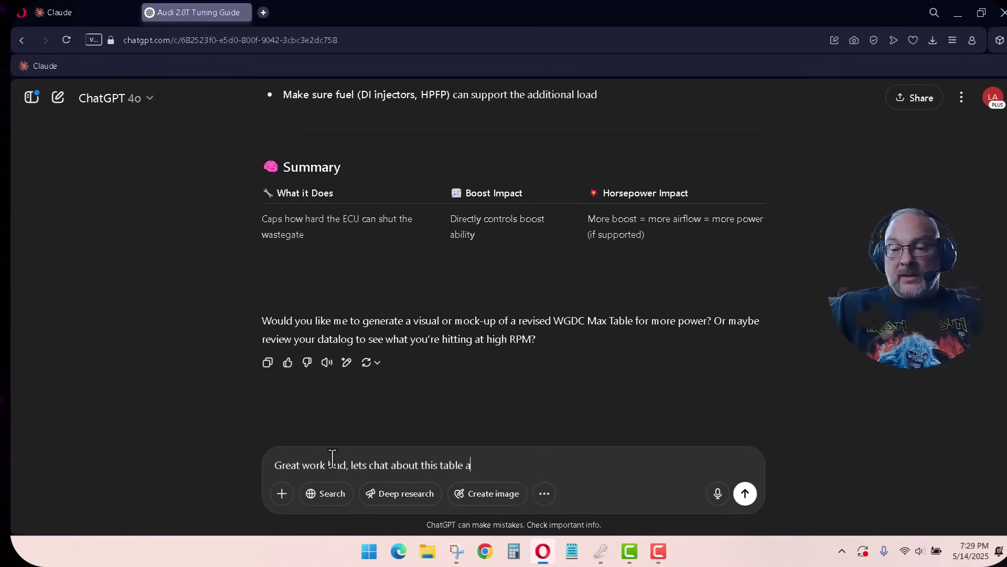
pyautogui.write('nd parame')
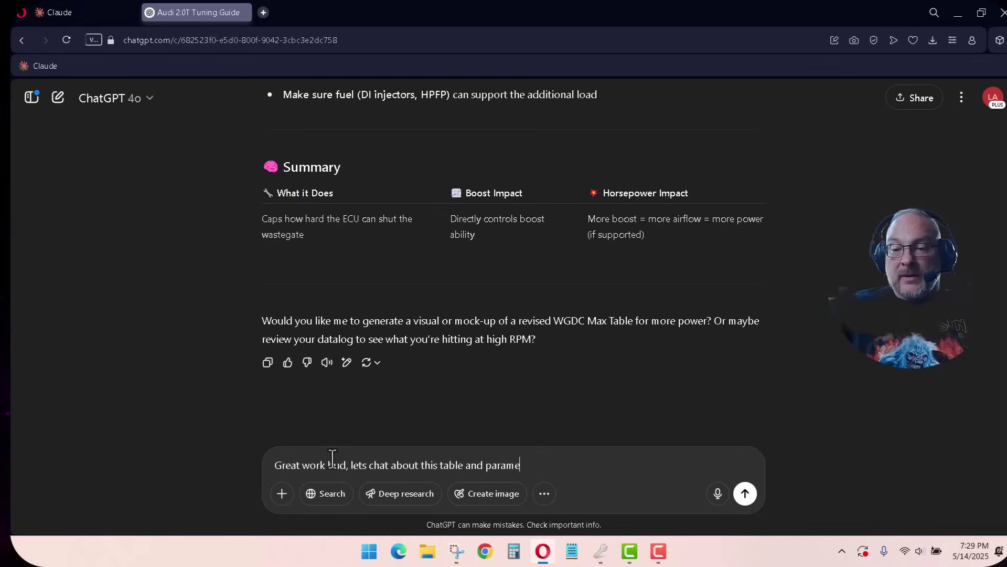
pyautogui.write('ter: {')
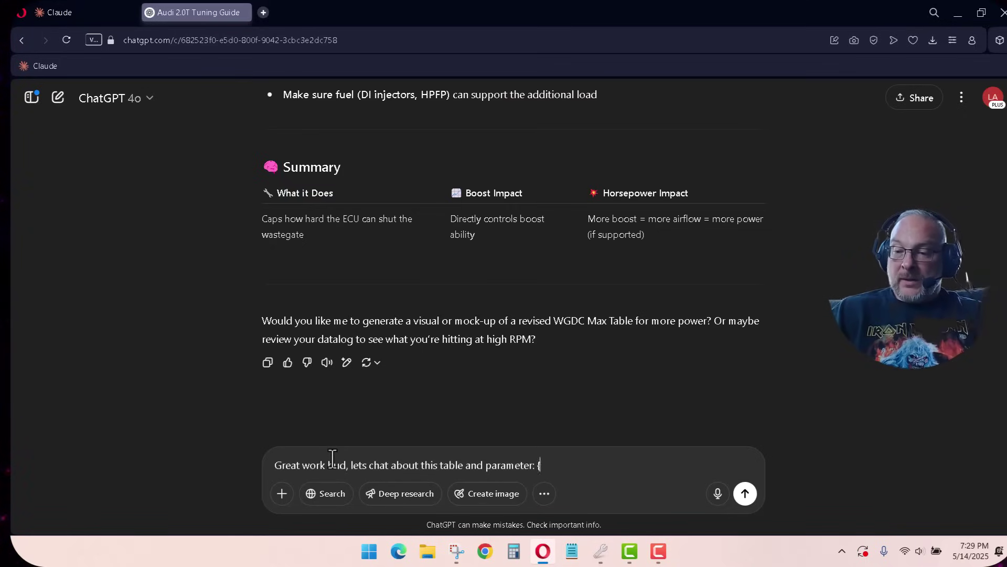
pyautogui.write('}')
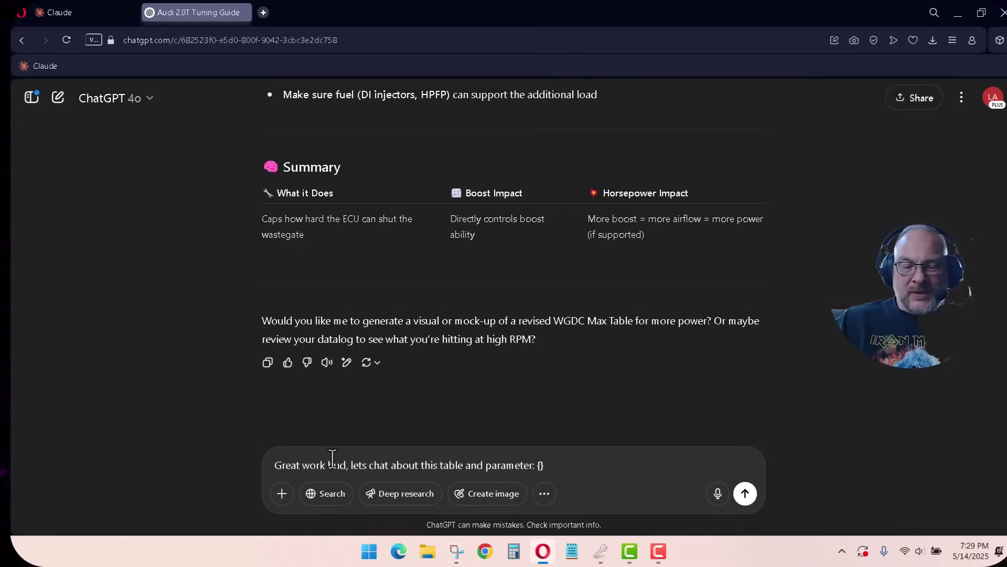
# Attach the captured canister pressure table screenshot to the drafted message, send it, and read the start of the reply.
pyautogui.hotkey('ctrl', 'v')
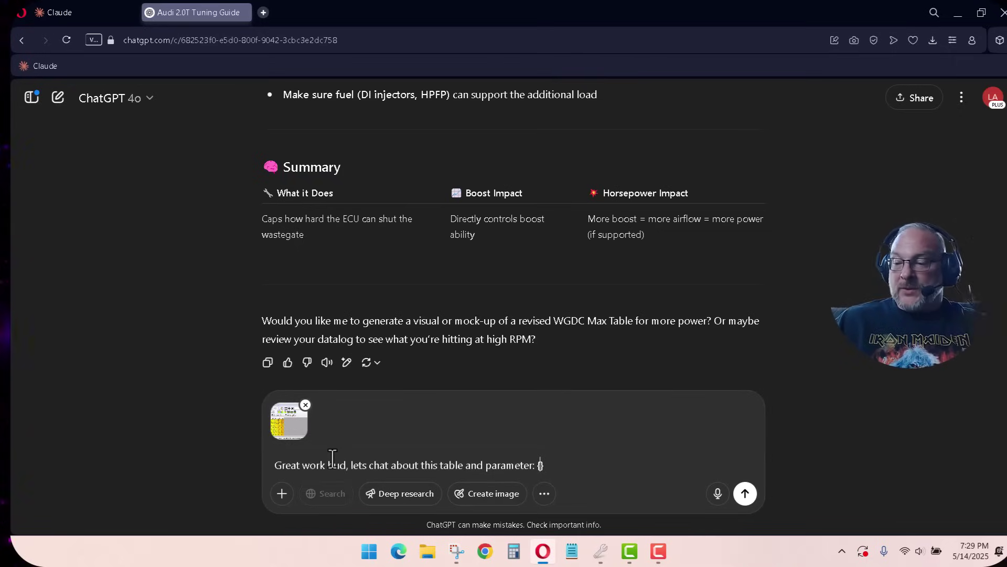
pyautogui.press('Return')
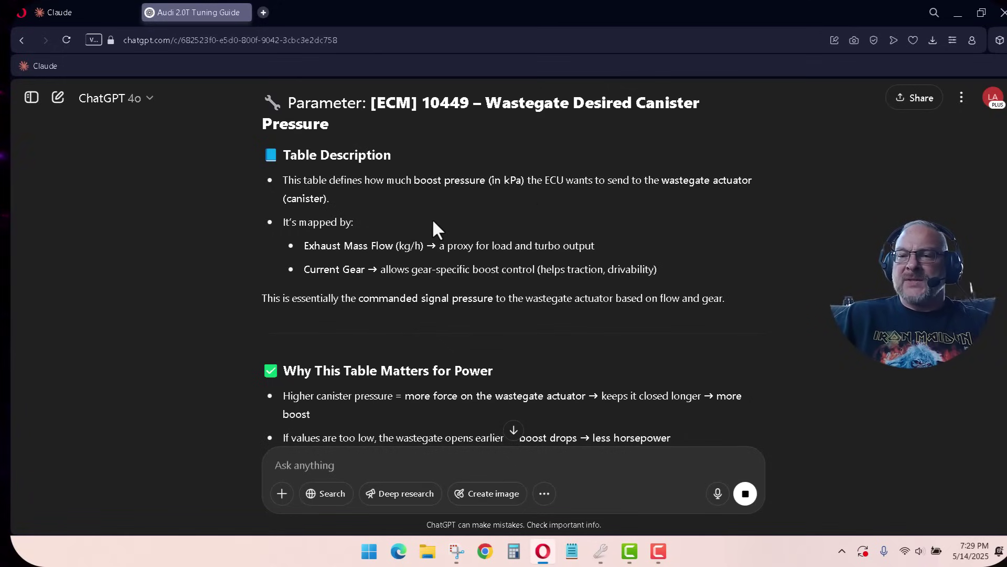
pyautogui.scroll(-1, 248, 291)
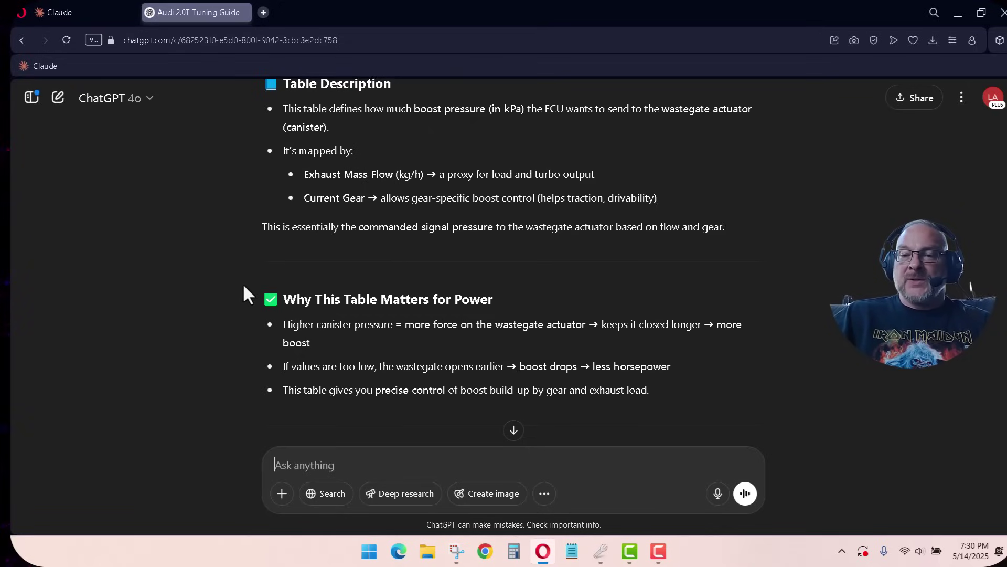
# Read ChatGPT's explanation of why canister pressure matters for power and check it against the Stage 4 compare values of the table in VCM Editor.
pyautogui.scroll(-1, 243, 287)
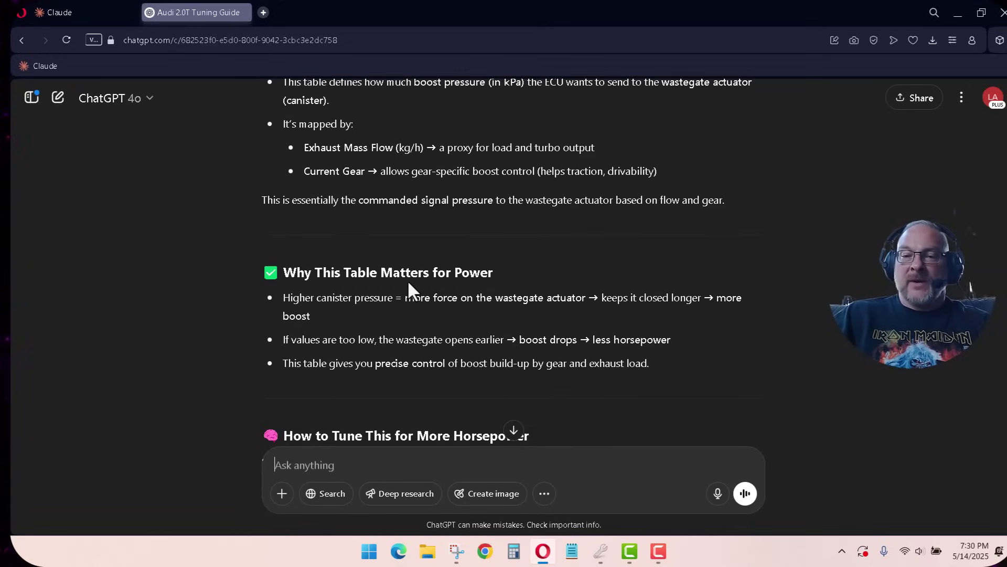
pyautogui.scroll(-3, 408, 279)
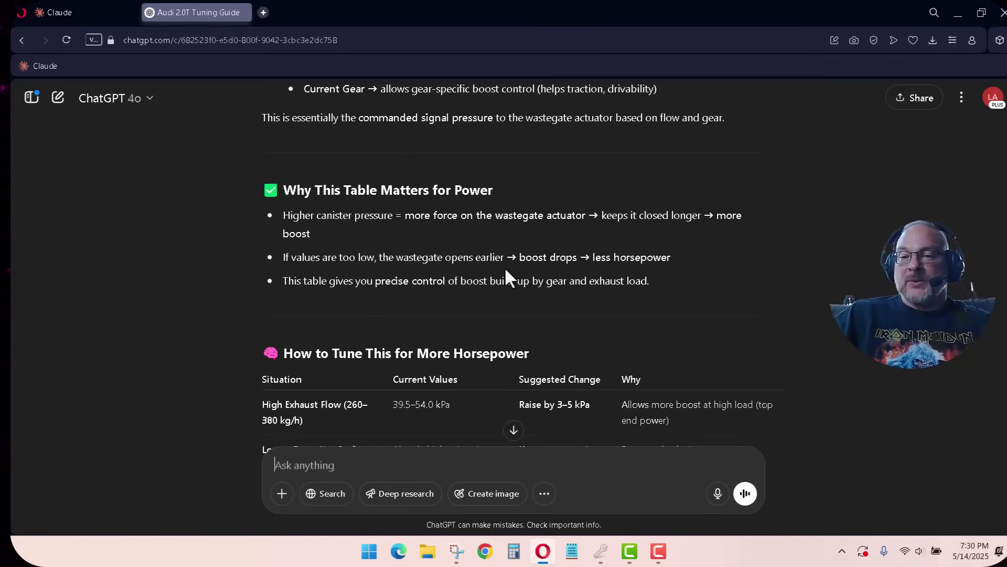
pyautogui.click(601, 551)
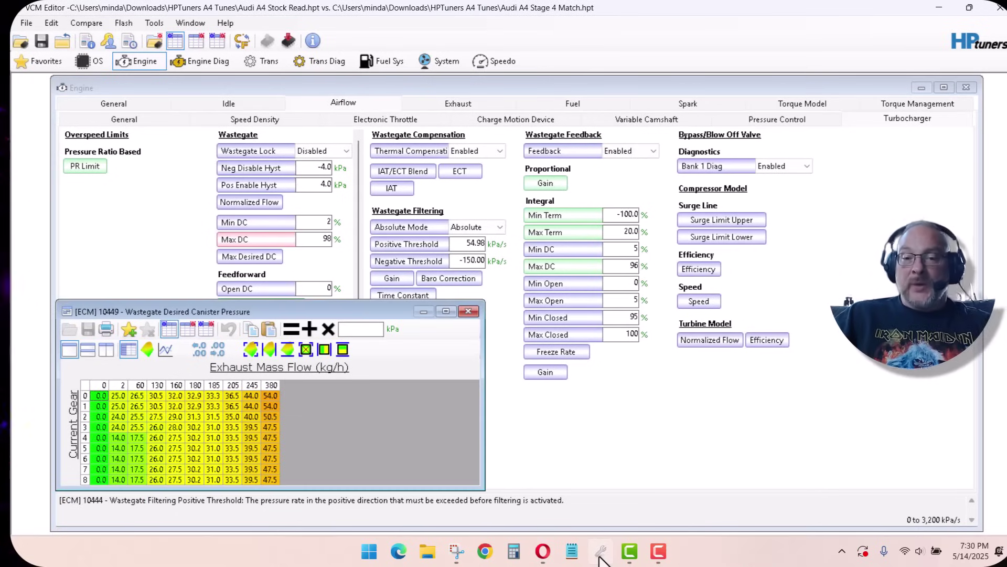
pyautogui.click(188, 331)
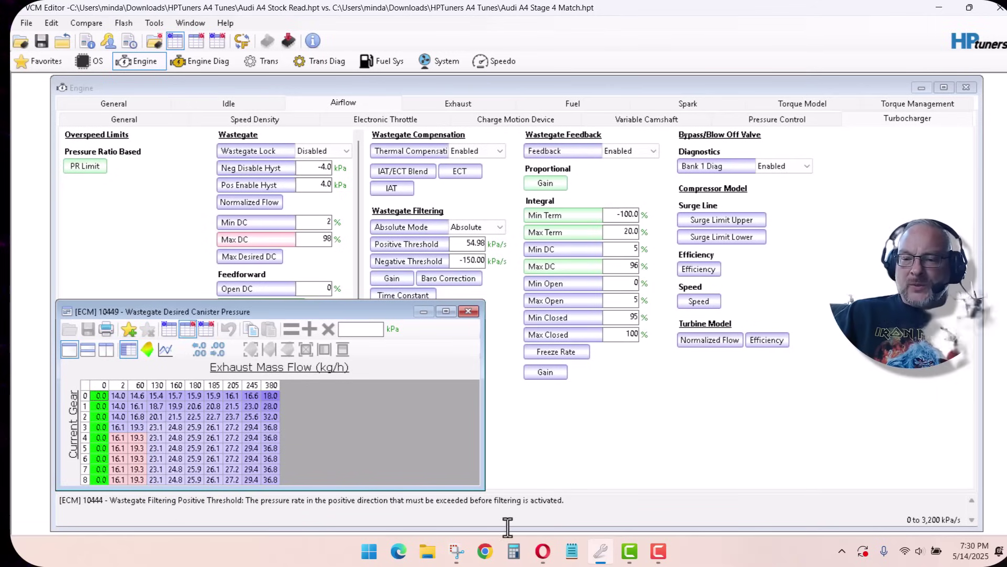
pyautogui.click(543, 554)
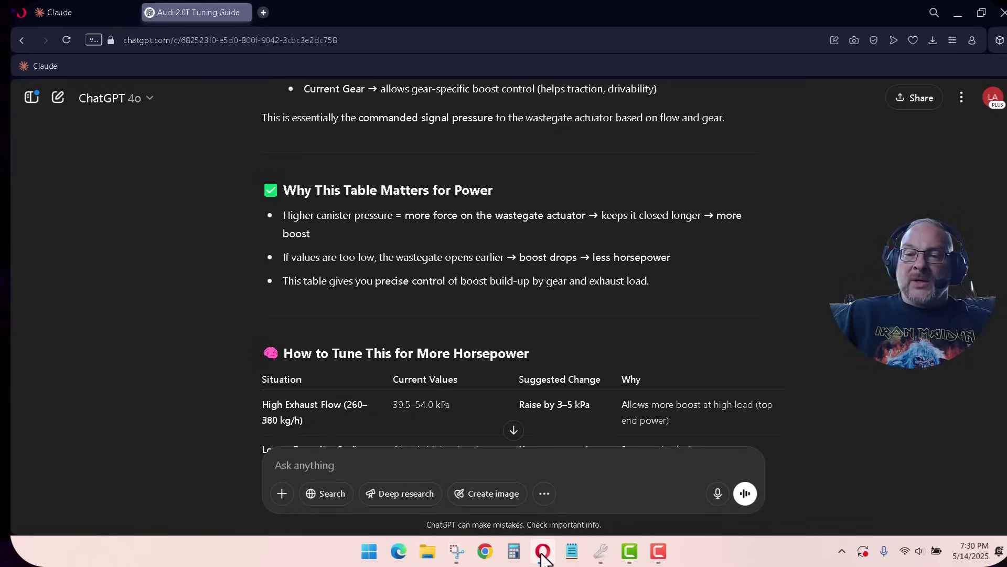
pyautogui.click(603, 559)
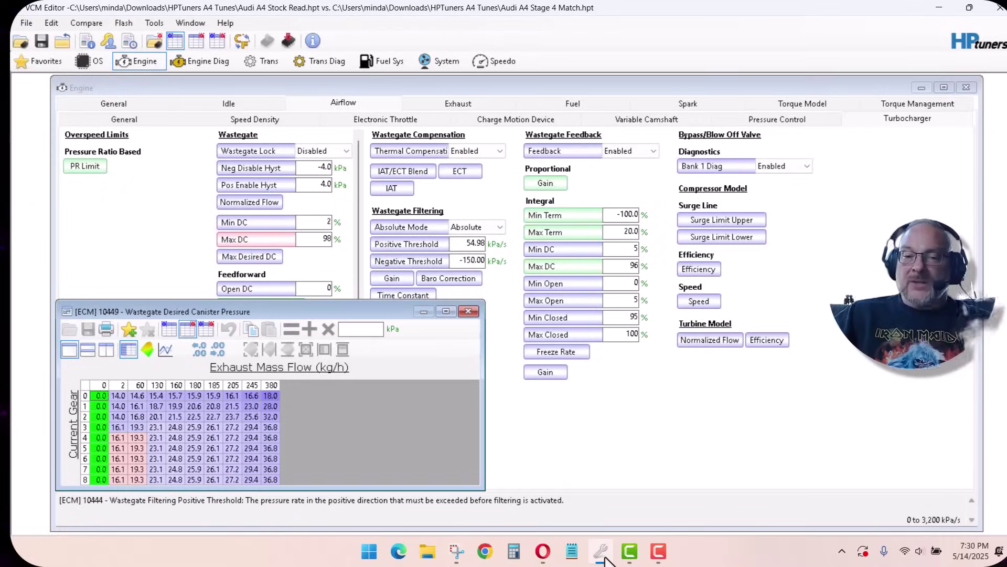
pyautogui.click(543, 555)
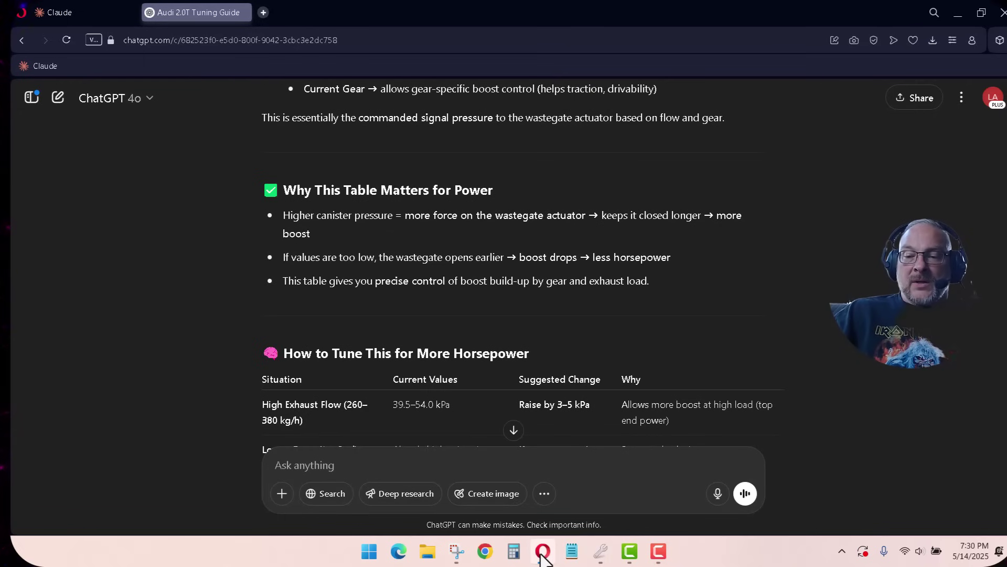
pyautogui.click(601, 551)
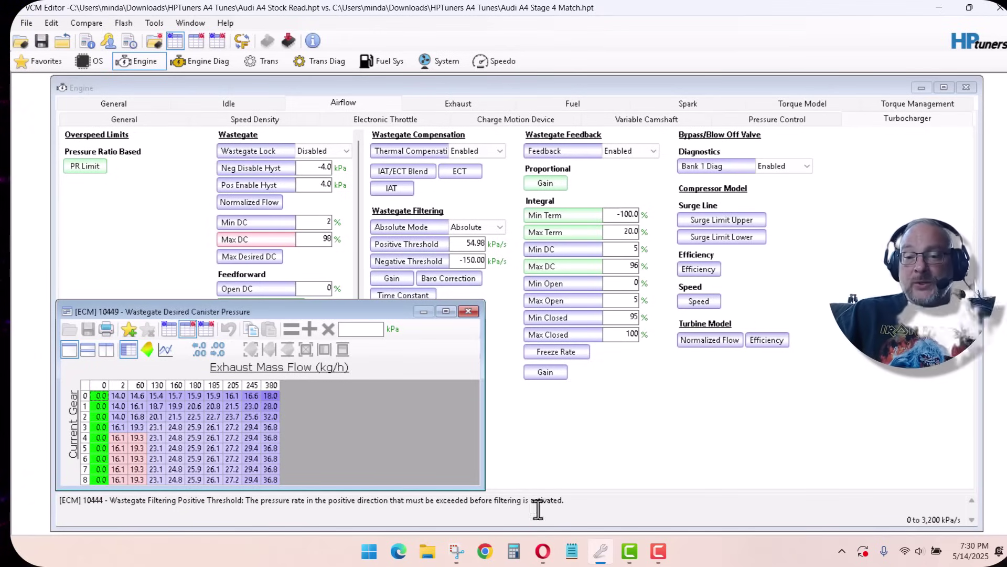
# Switch to Claude in the browser and send the prepared prompt about the Audi 2.0T tuning guide.
pyautogui.click(543, 558)
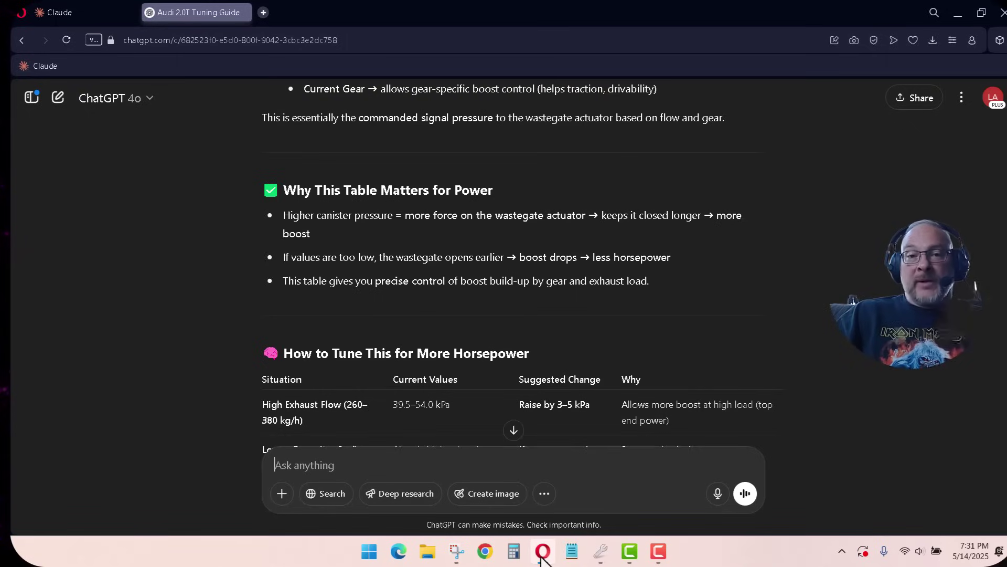
pyautogui.click(99, 14)
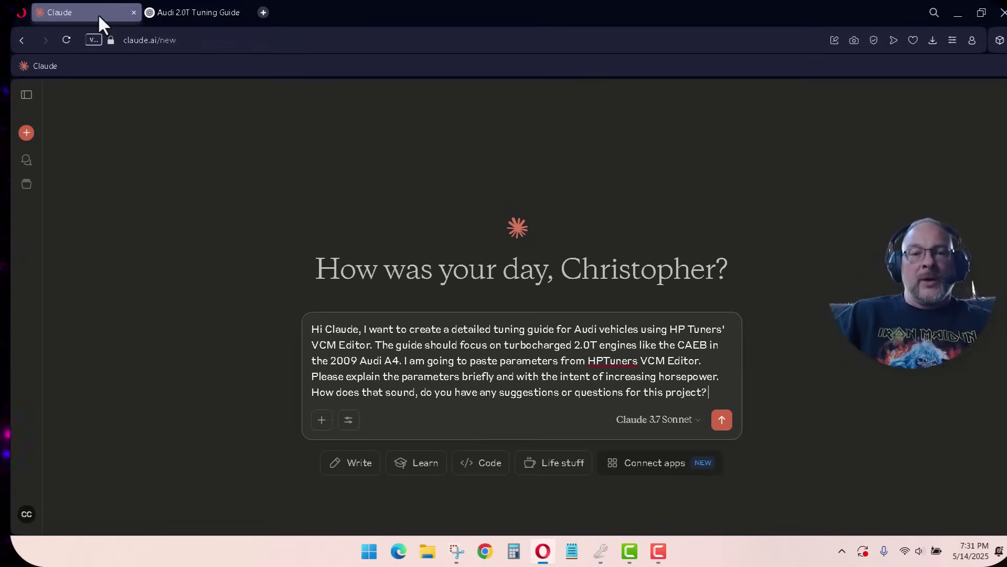
pyautogui.click(726, 425)
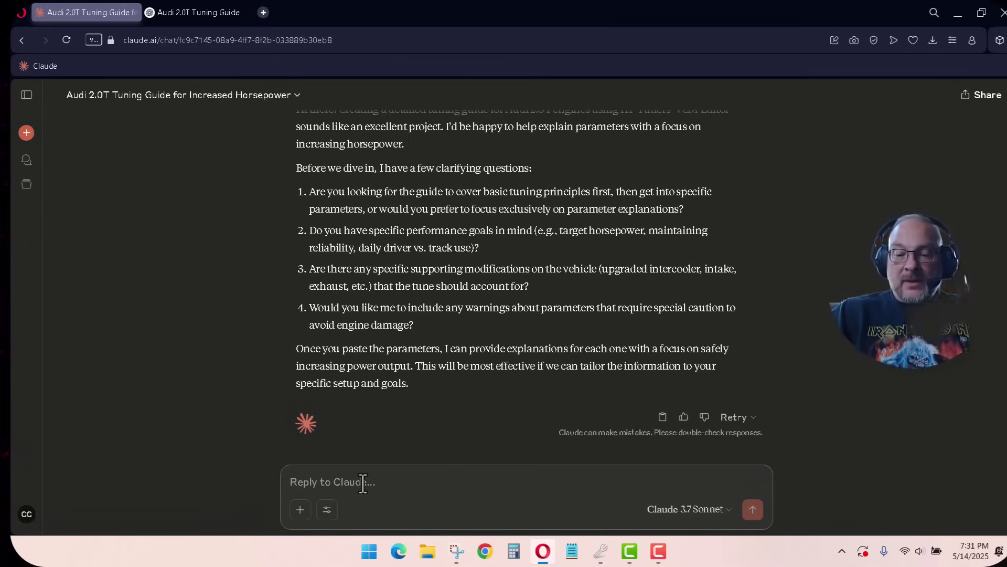
# Send Claude "Hey Claude, can you give me some information on this parameter:" with the copied canister pressure screenshot attached, and read the reply.
pyautogui.write('Hey Claud')
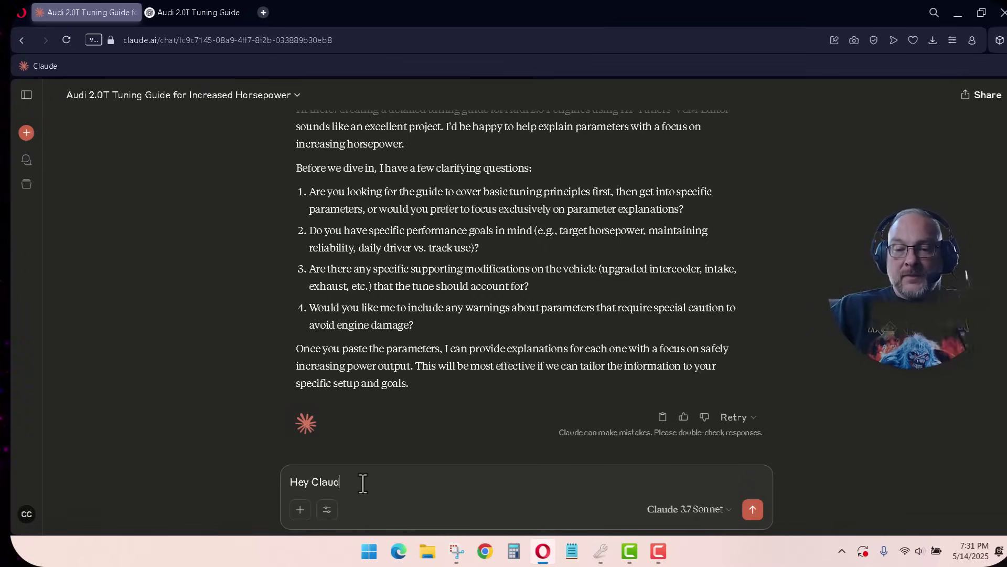
pyautogui.write('e, can you ')
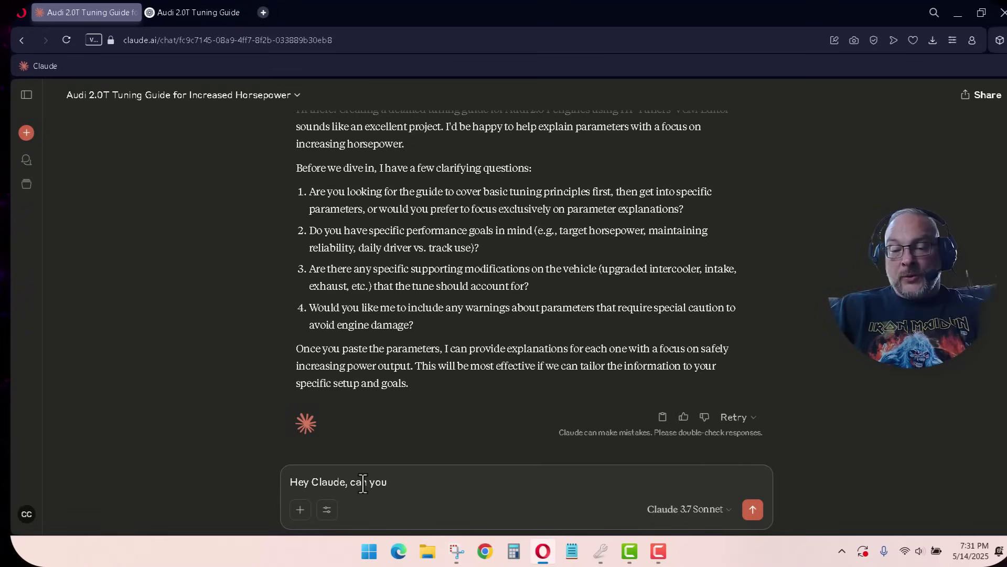
pyautogui.write('give me some info')
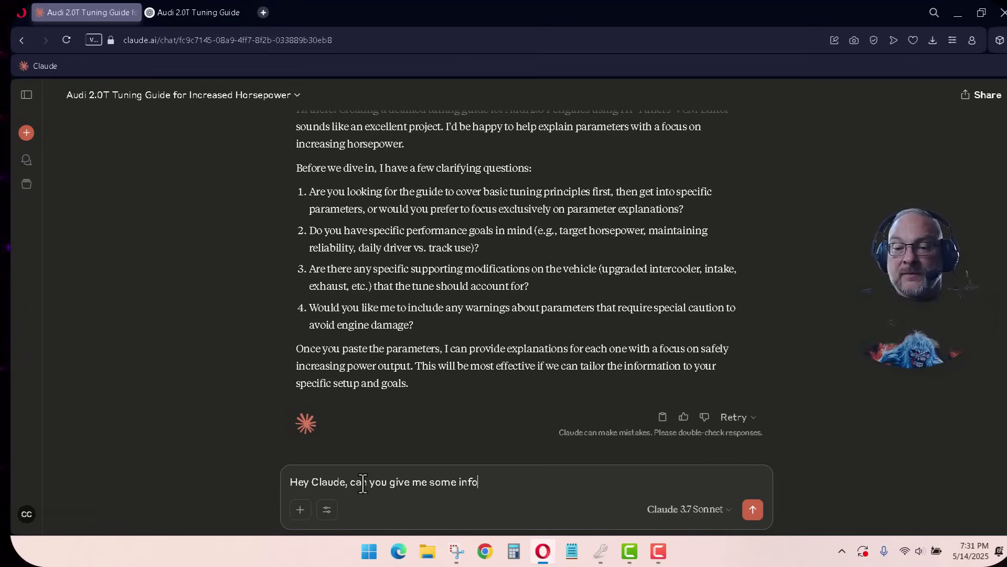
pyautogui.write('rmation on thi')
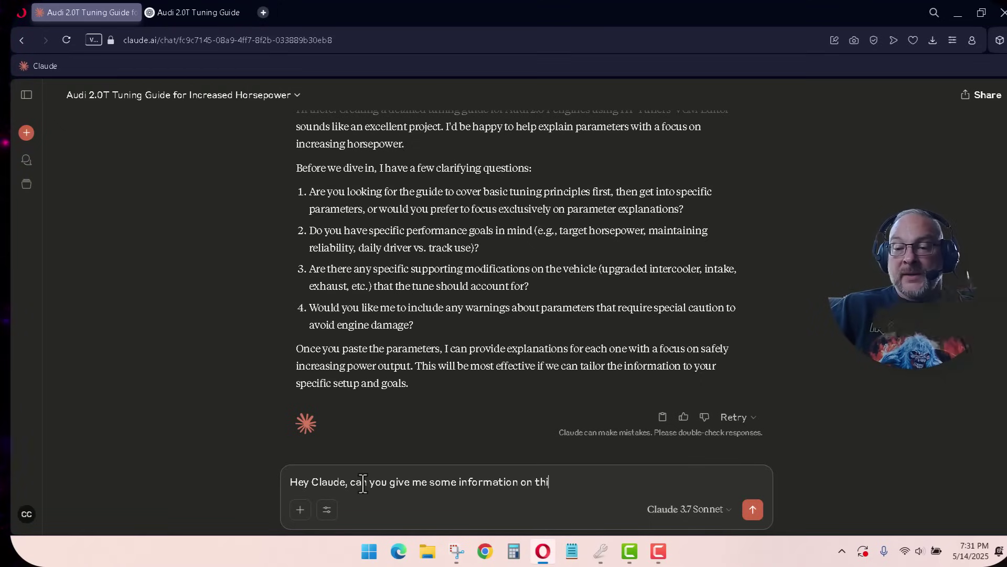
pyautogui.write('s para')
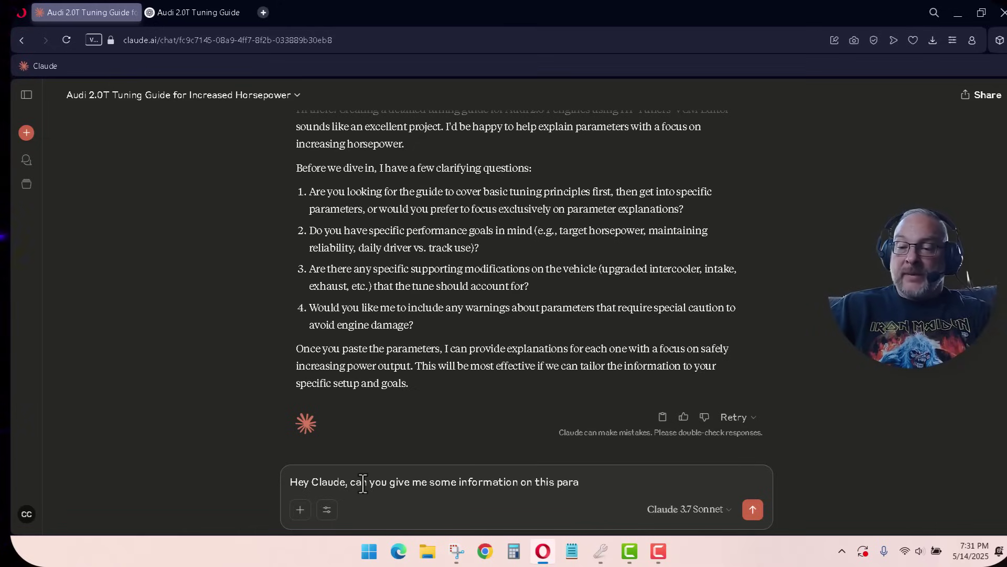
pyautogui.write('meter')
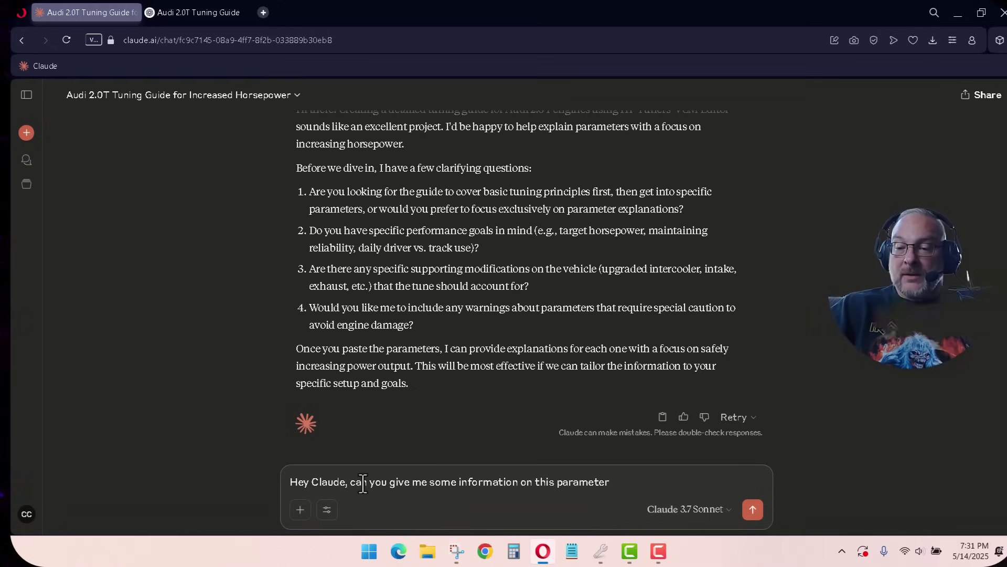
pyautogui.write(':')
pyautogui.hotkey('ctrl', 'v')
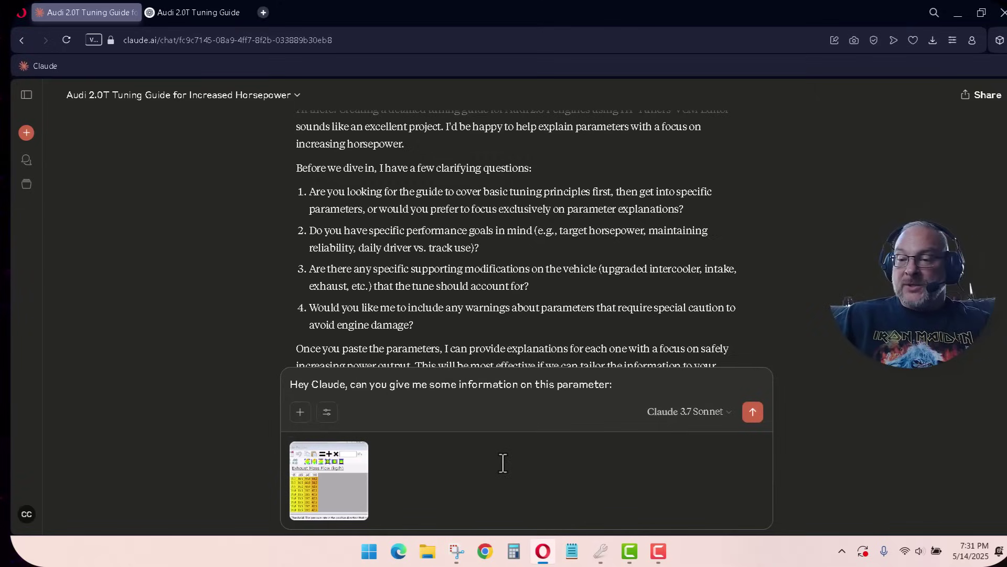
pyautogui.click(752, 412)
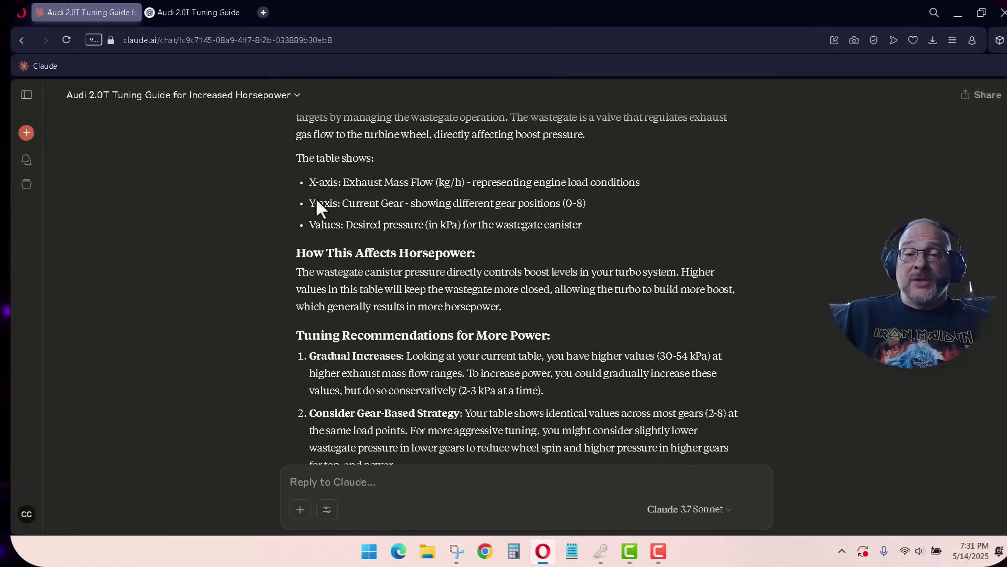
pyautogui.scroll(-3, 499, 313)
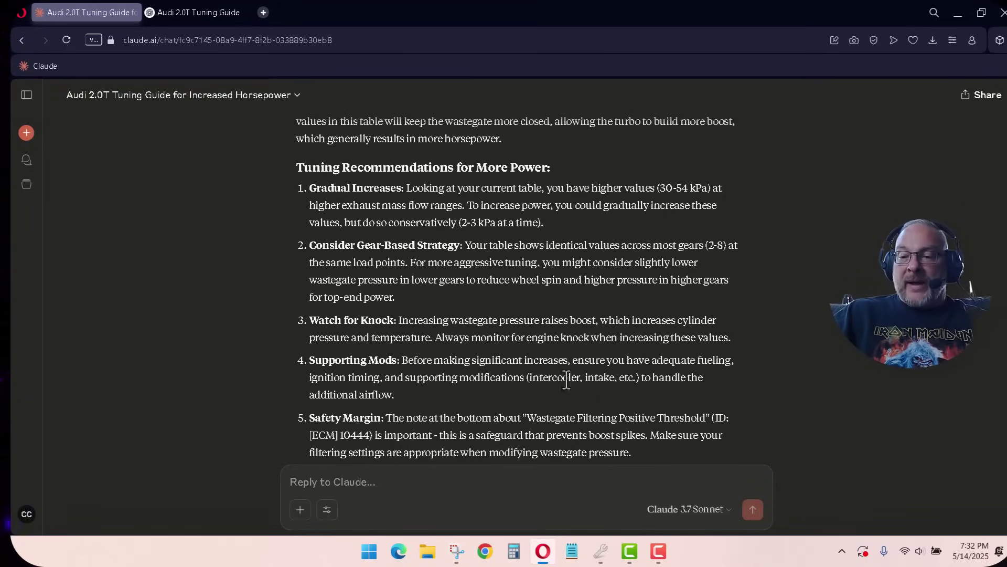
# Return to VCM Editor, show the main values of the Wastegate Desired Canister Pressure table, and add 3 kPa to every cell.
pyautogui.click(600, 550)
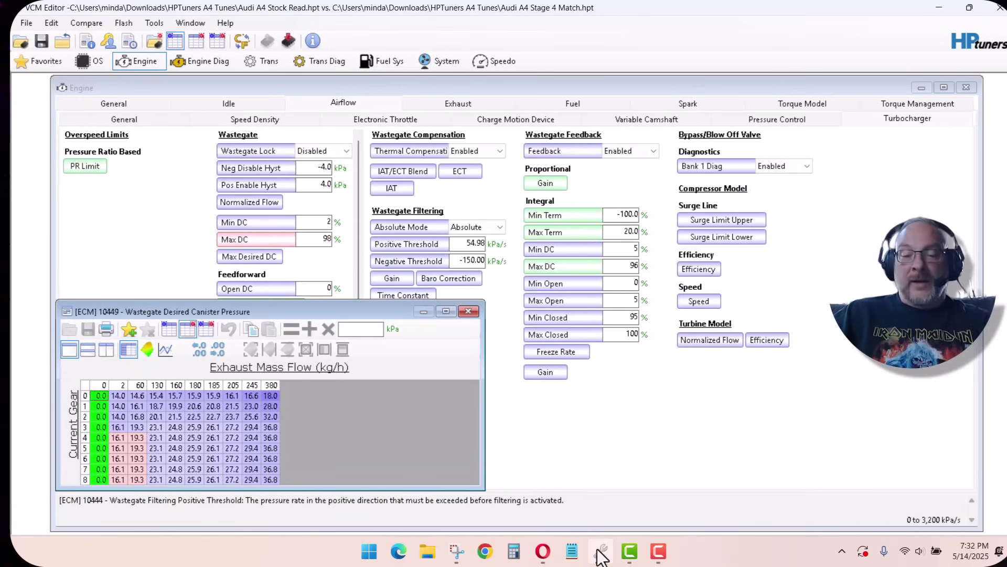
pyautogui.click(165, 329)
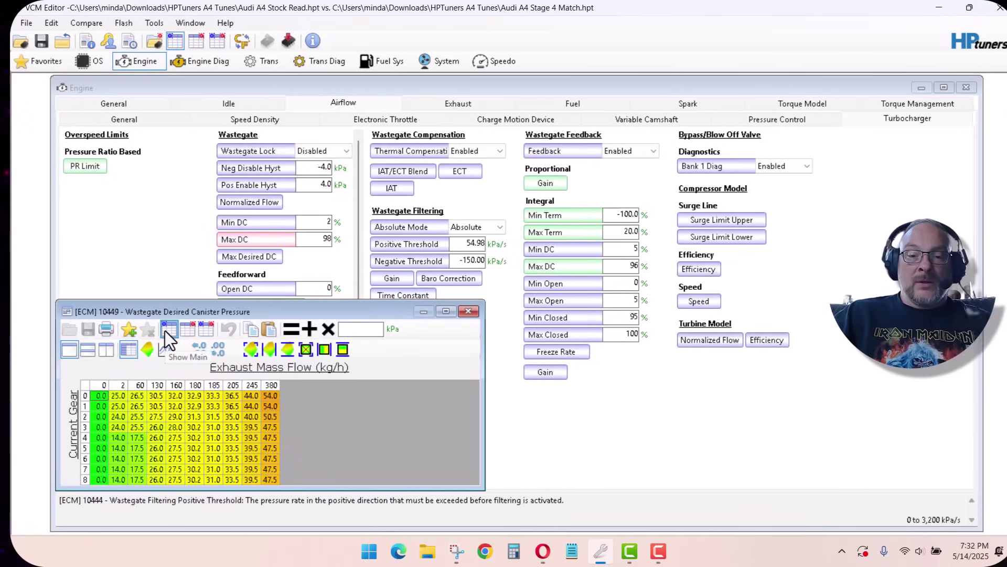
pyautogui.click(86, 387)
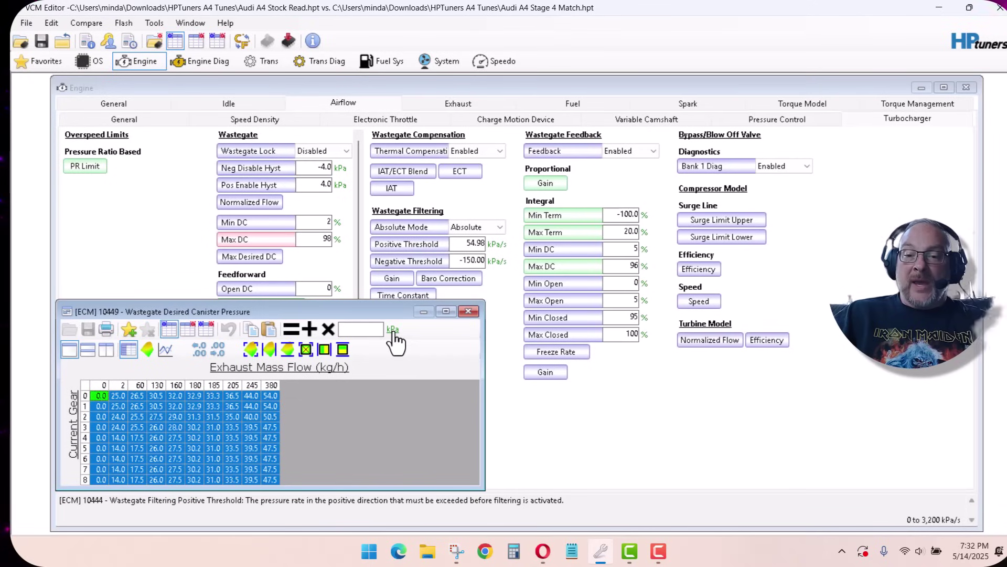
pyautogui.click(348, 330)
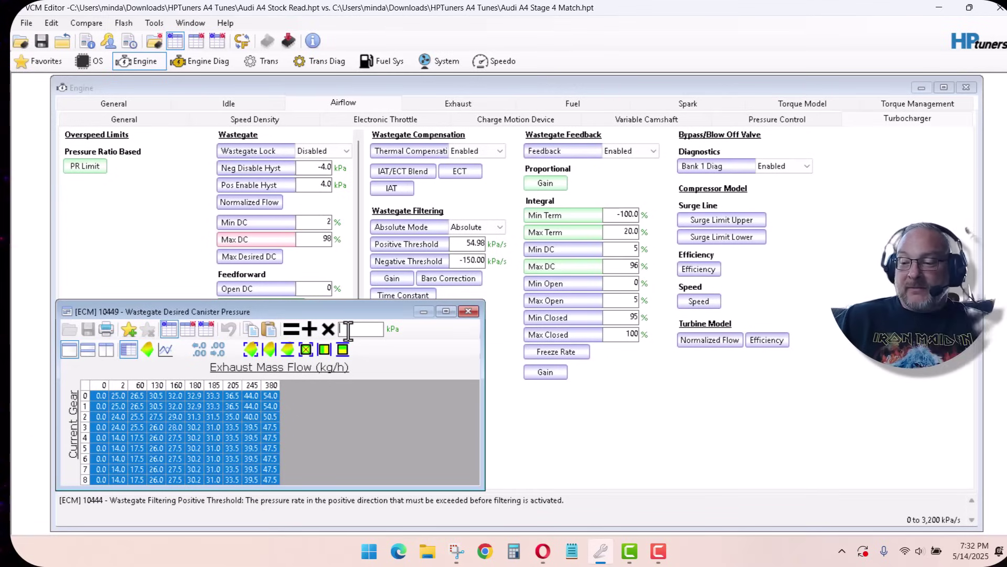
pyautogui.click(308, 329)
pyautogui.click(188, 429)
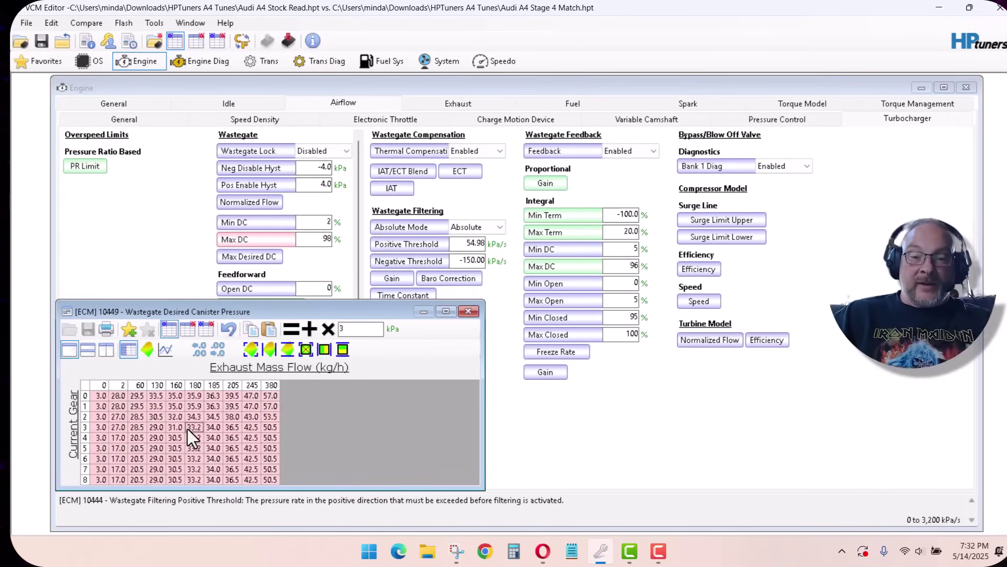
# Set the 0 kg/h exhaust mass flow column back to 0.0 kPa for all gears and close the canister pressure table.
pyautogui.click(99, 386)
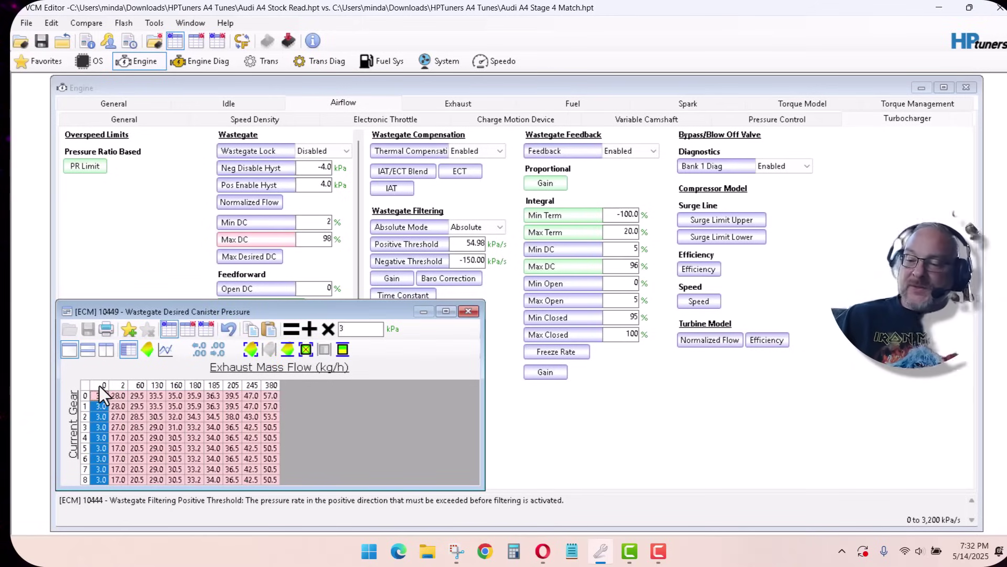
pyautogui.press('-')
pyautogui.click(139, 397)
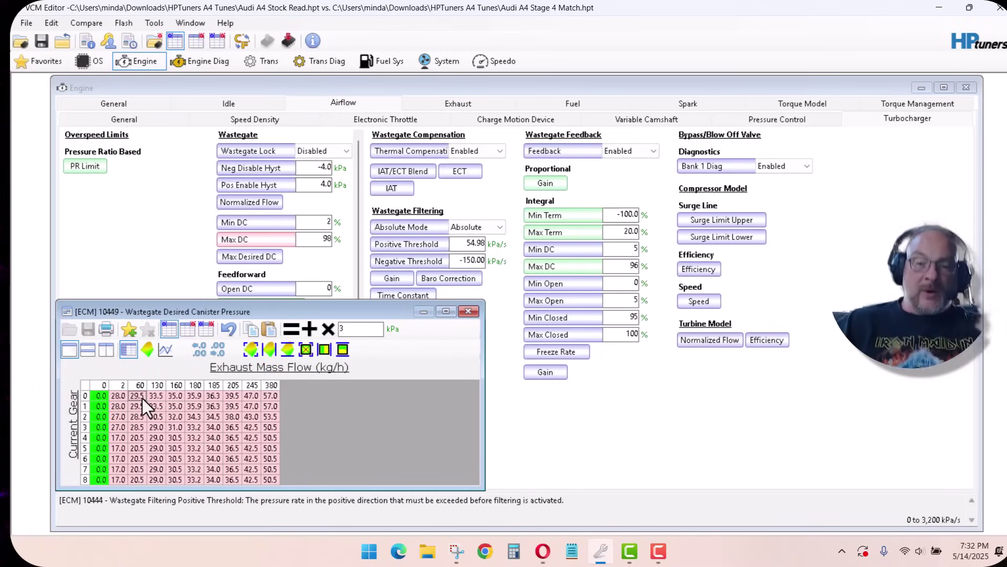
pyautogui.click(179, 409)
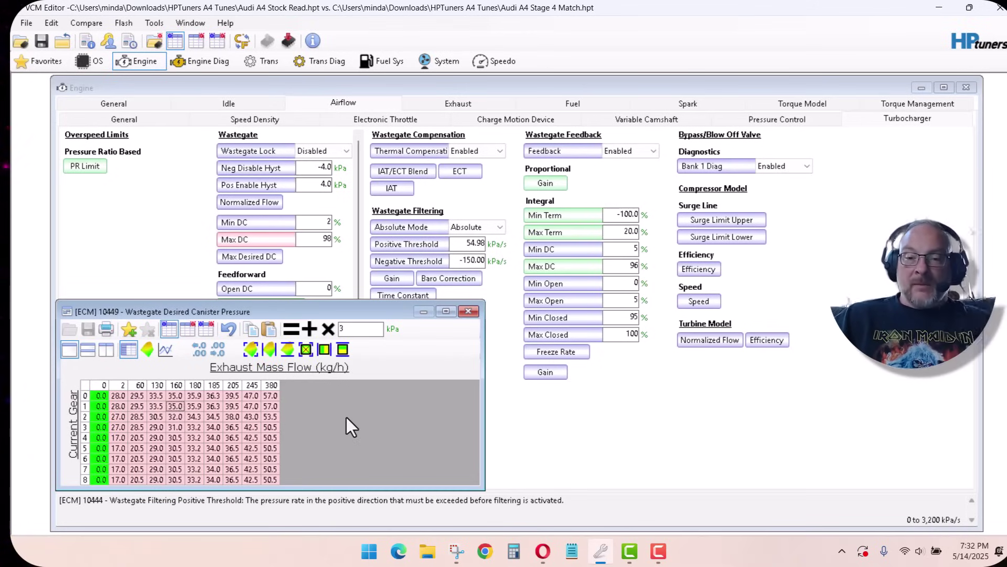
pyautogui.click(473, 312)
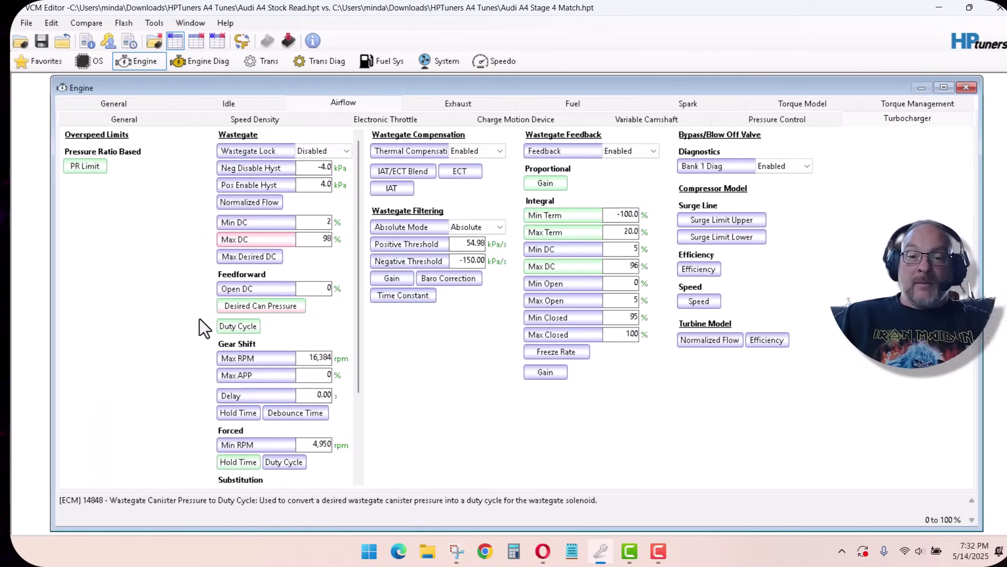
# View the Feedforward Duty Cycle table for the wastegate and close it.
pyautogui.click(237, 325)
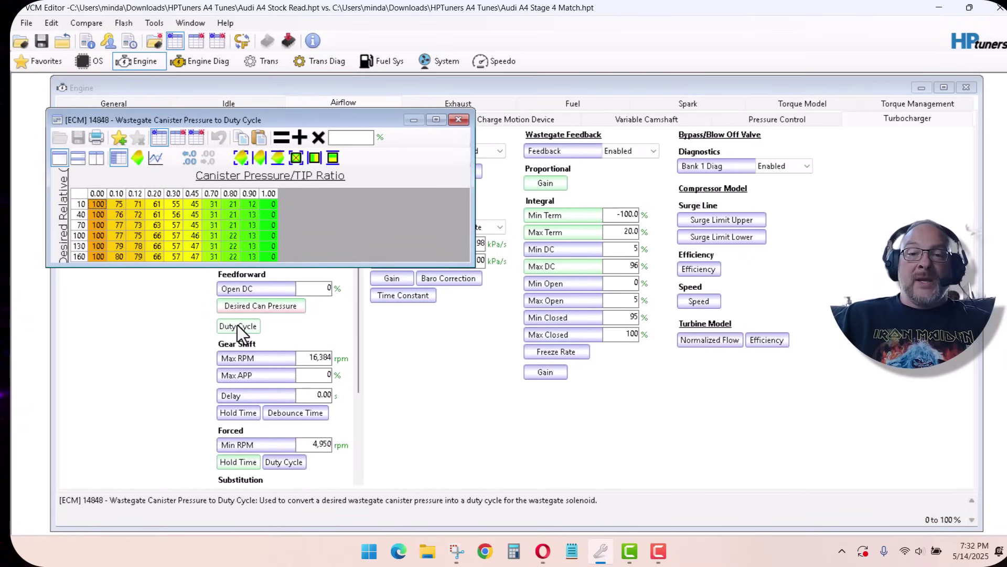
pyautogui.click(450, 121)
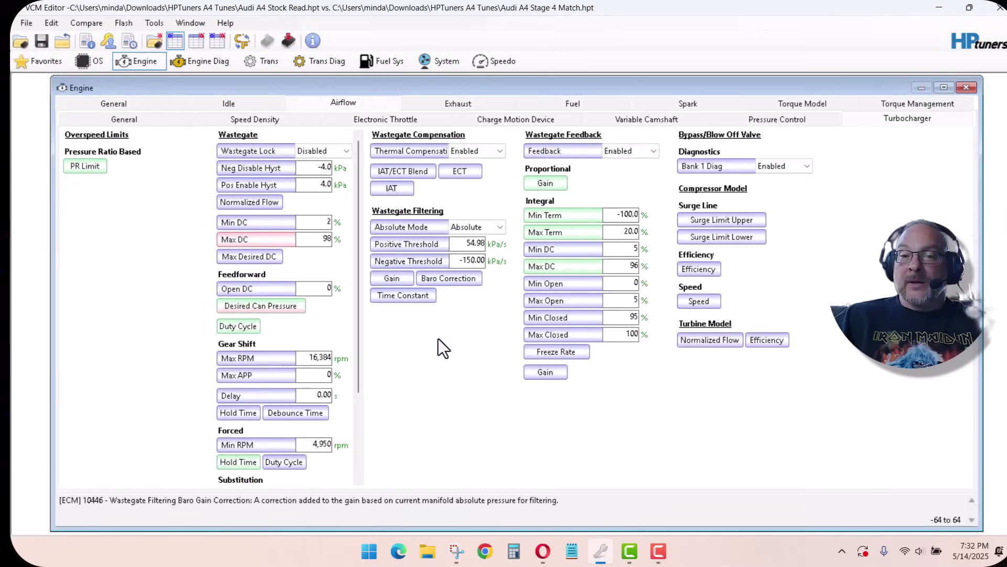
# Open the Wastegate Feedback Proportional Gain table and capture its window and parameter description with Snipping Tool.
pyautogui.click(542, 187)
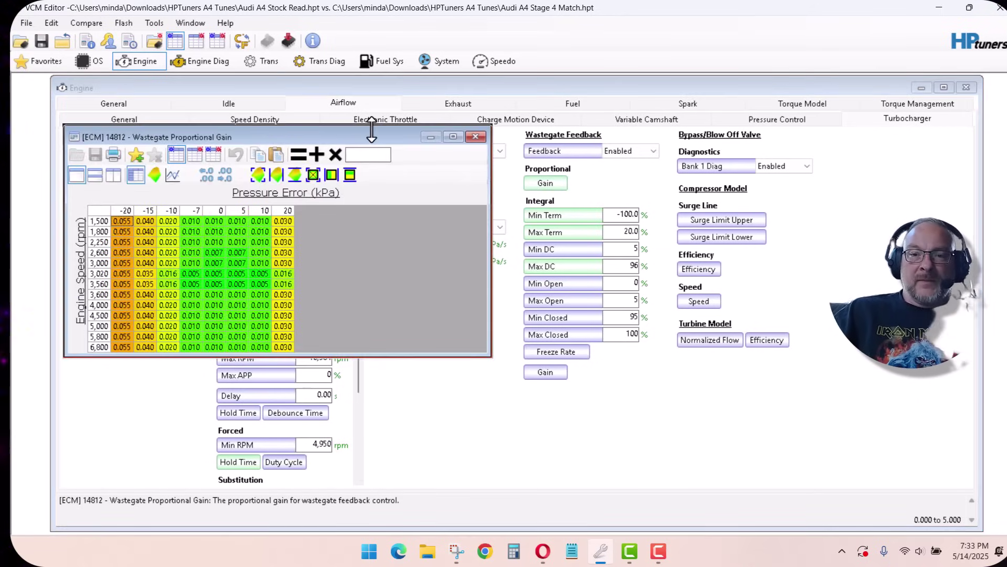
pyautogui.moveTo(372, 139); pyautogui.dragTo(364, 274)
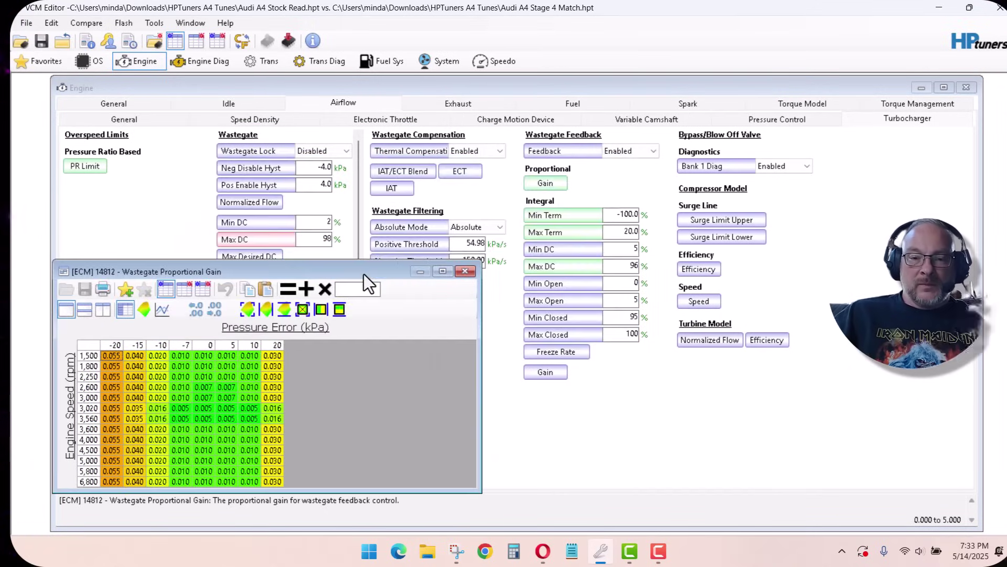
pyautogui.click(456, 551)
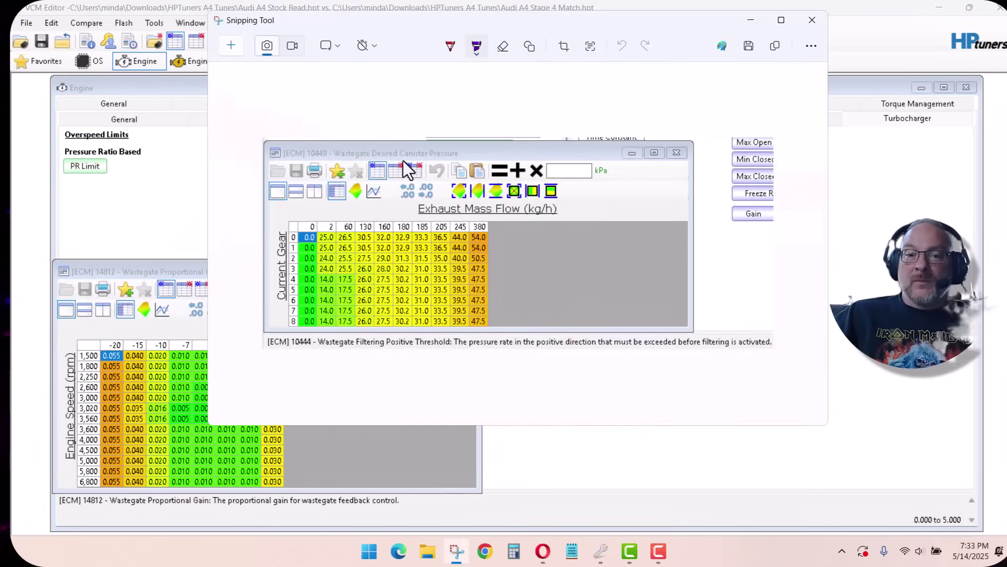
pyautogui.click(233, 49)
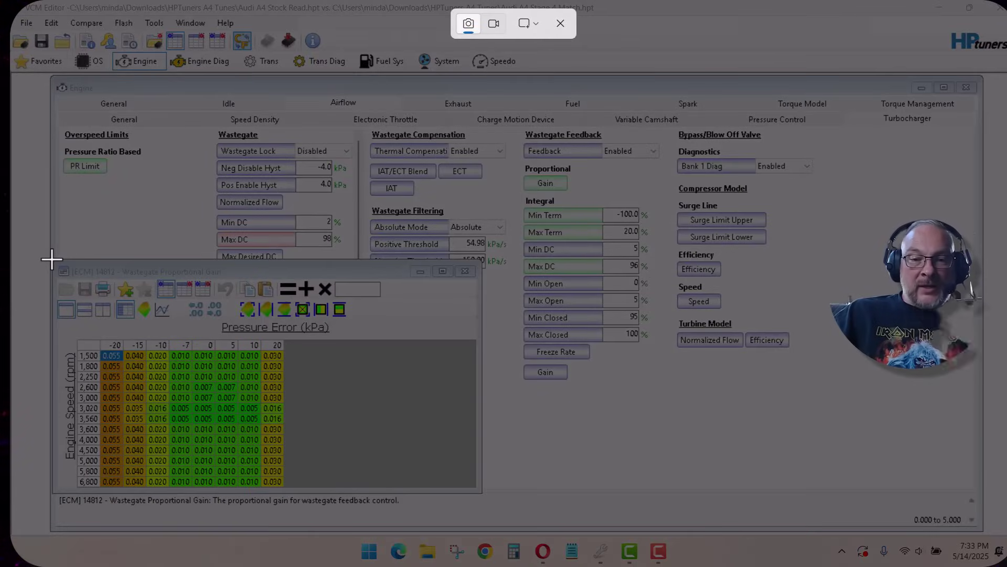
pyautogui.moveTo(52, 258); pyautogui.dragTo(486, 508)
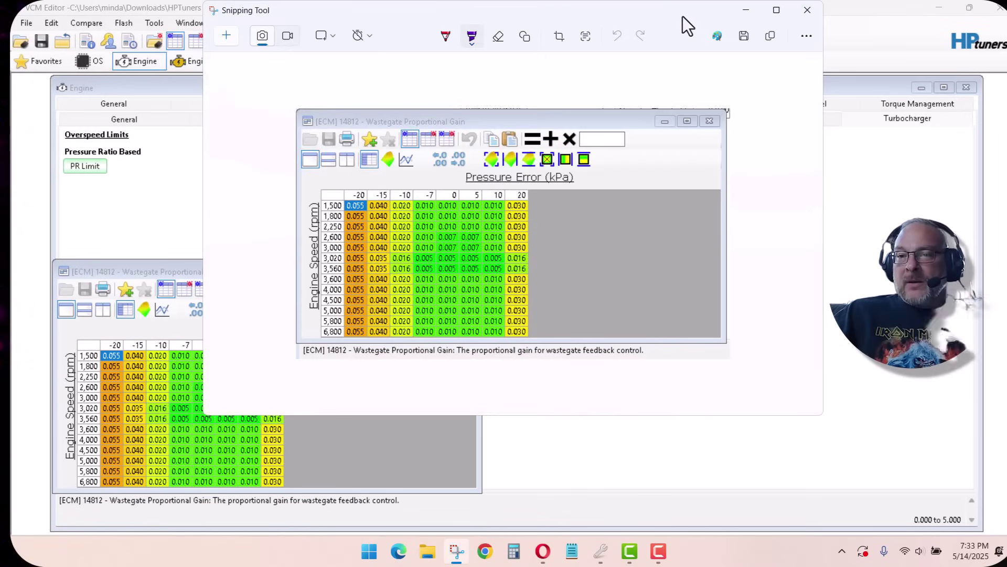
pyautogui.moveTo(682, 20); pyautogui.dragTo(609, 137)
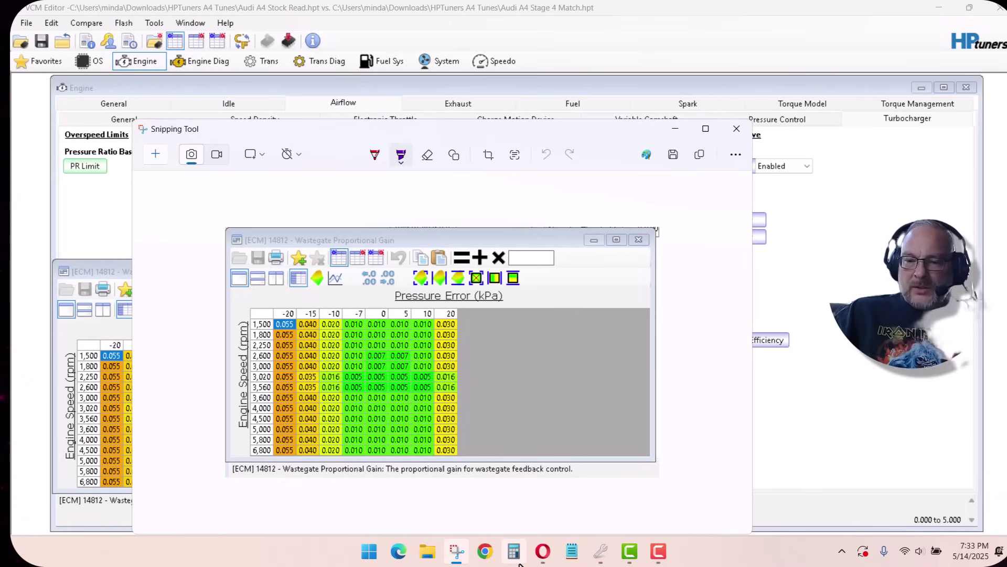
# Switch to Claude and send "Great work Claudicious, please analyze this table and provide increased horsepower consultation." with the Proportional Gain screenshot attached.
pyautogui.click(538, 560)
pyautogui.click(353, 478)
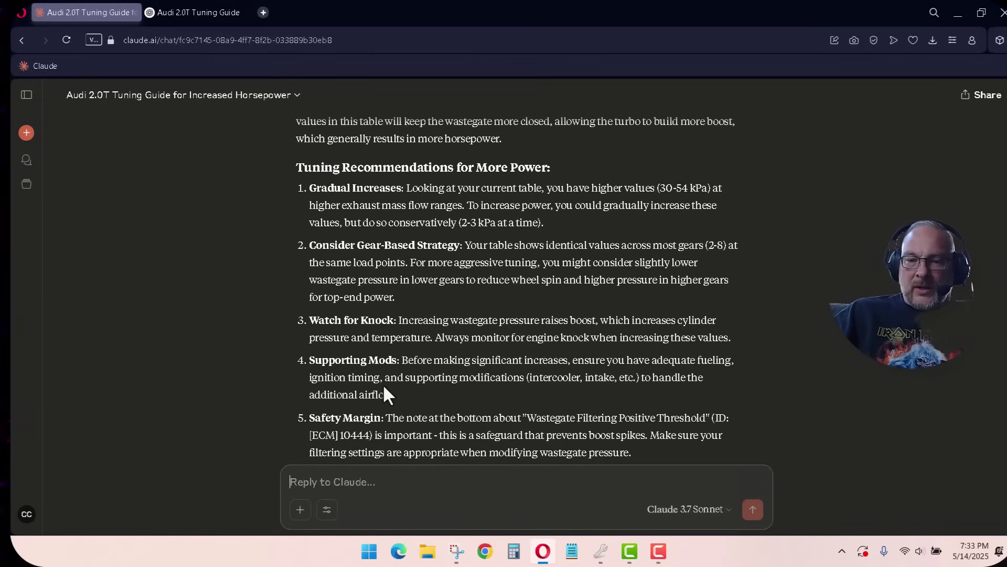
pyautogui.scroll(-3, 383, 383)
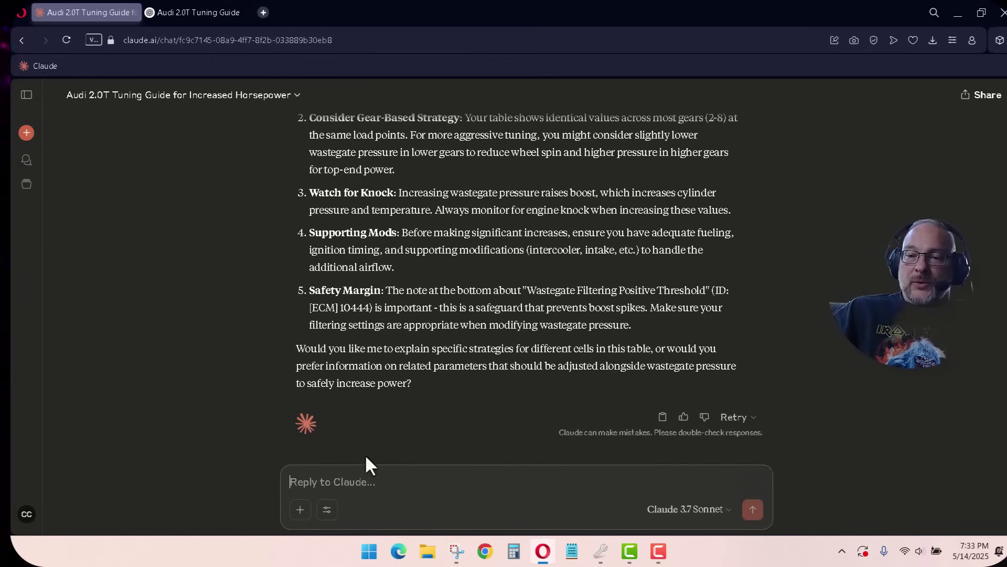
pyautogui.write('G')
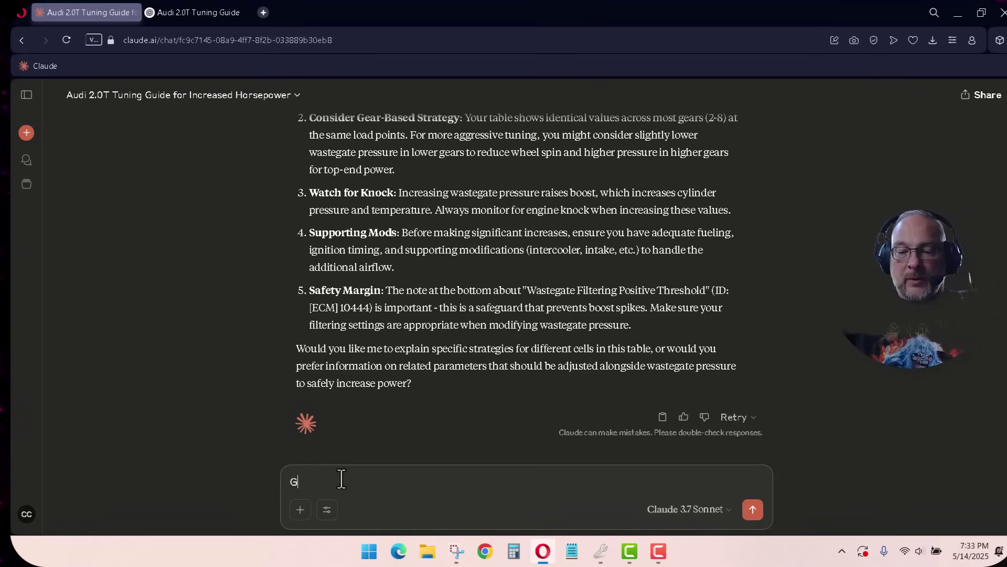
pyautogui.write('reat')
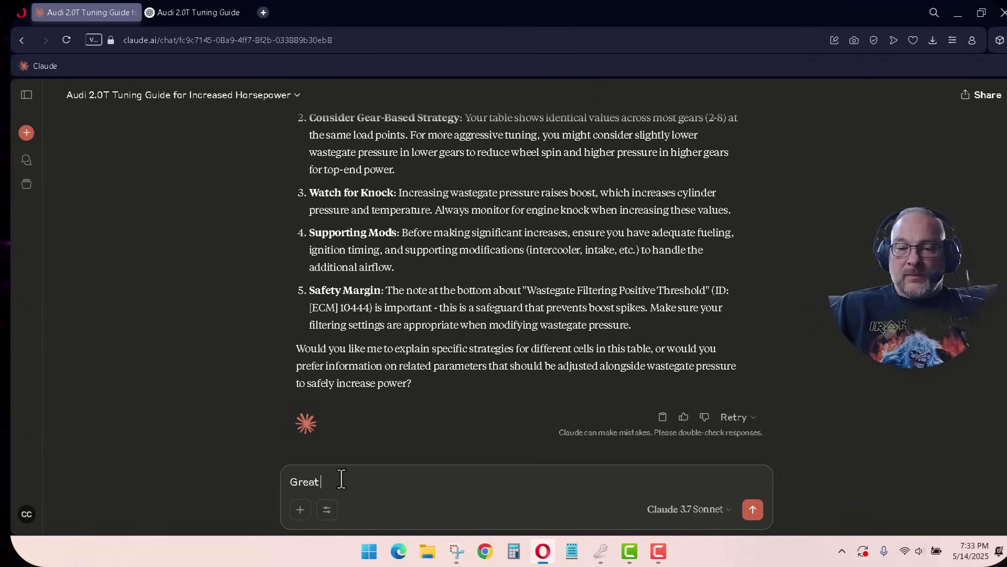
pyautogui.write(' work')
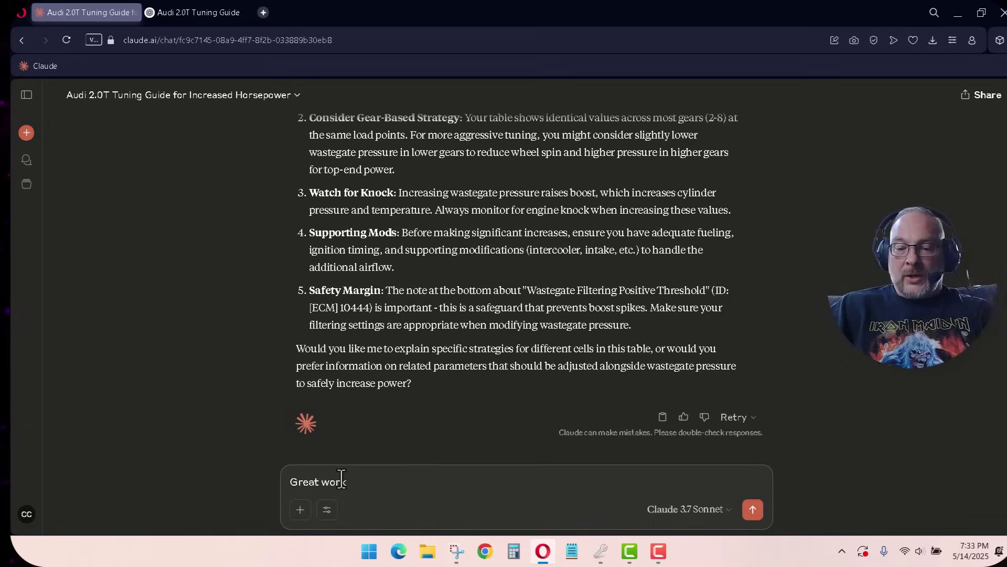
pyautogui.write(' Claudi')
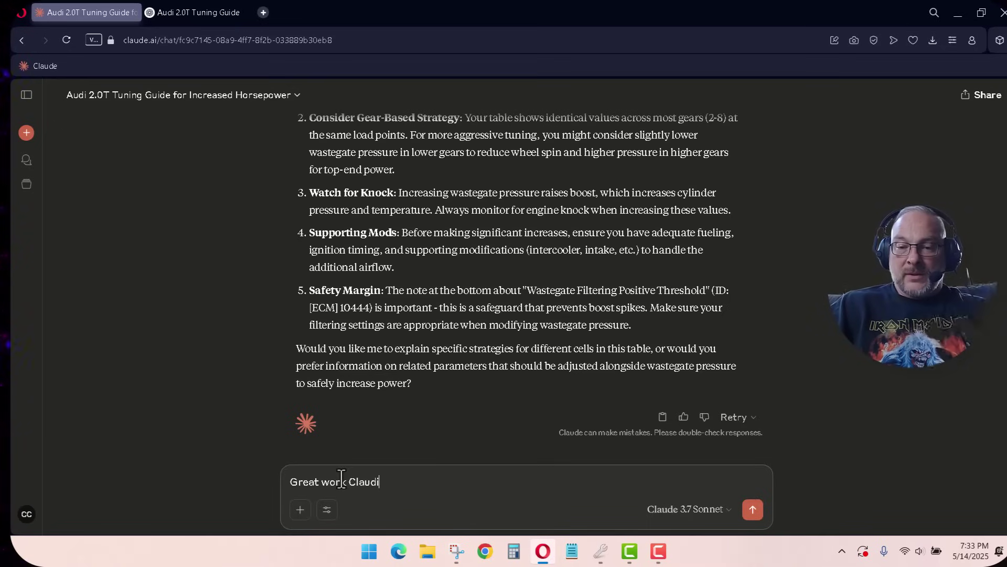
pyautogui.write('cious')
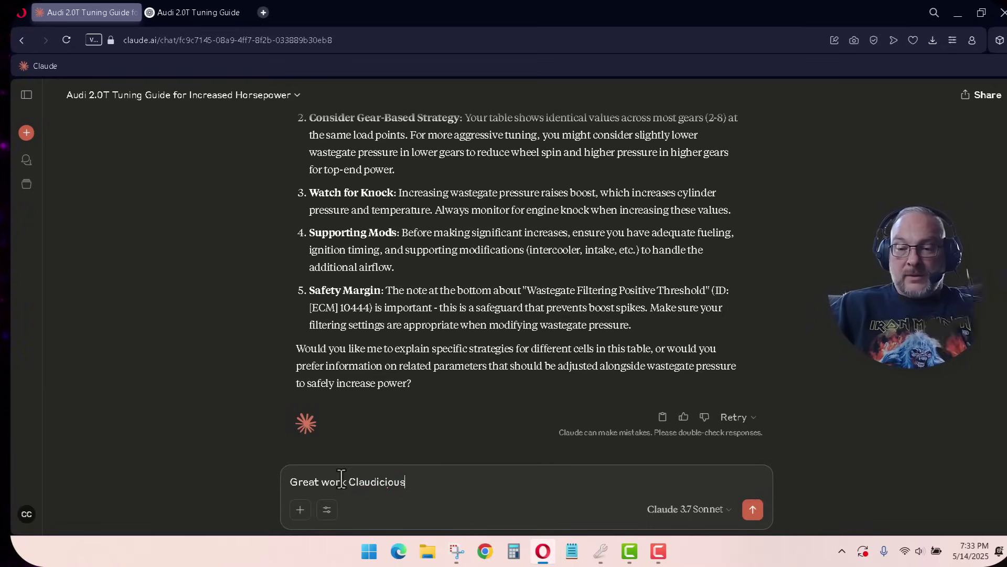
pyautogui.write(', please ana')
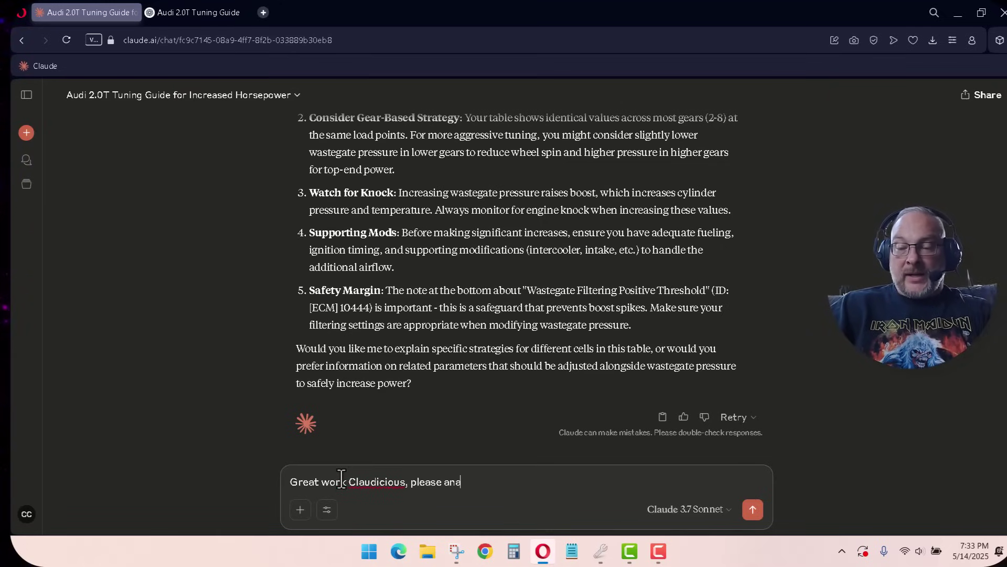
pyautogui.write('lyze this ta')
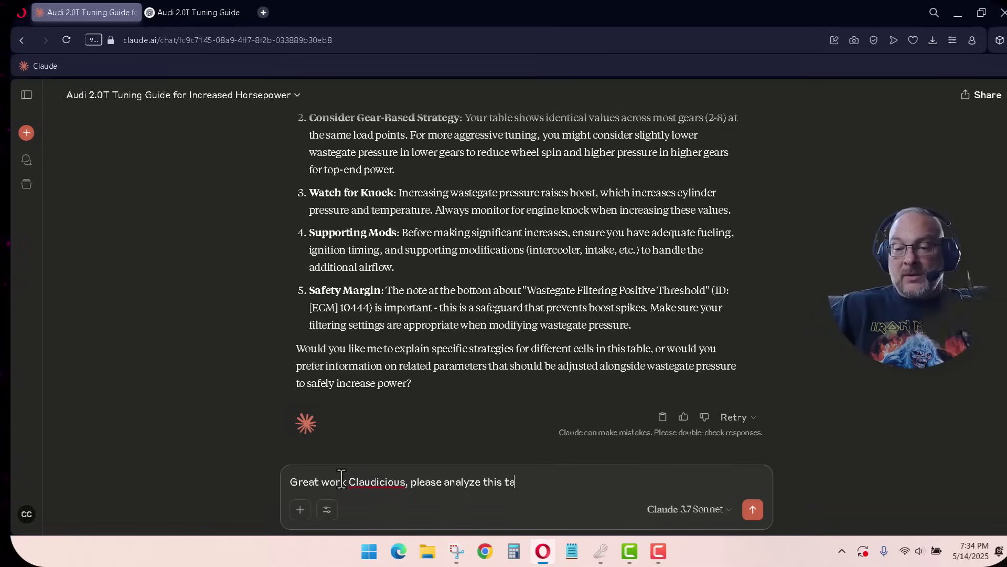
pyautogui.write('ble and provide')
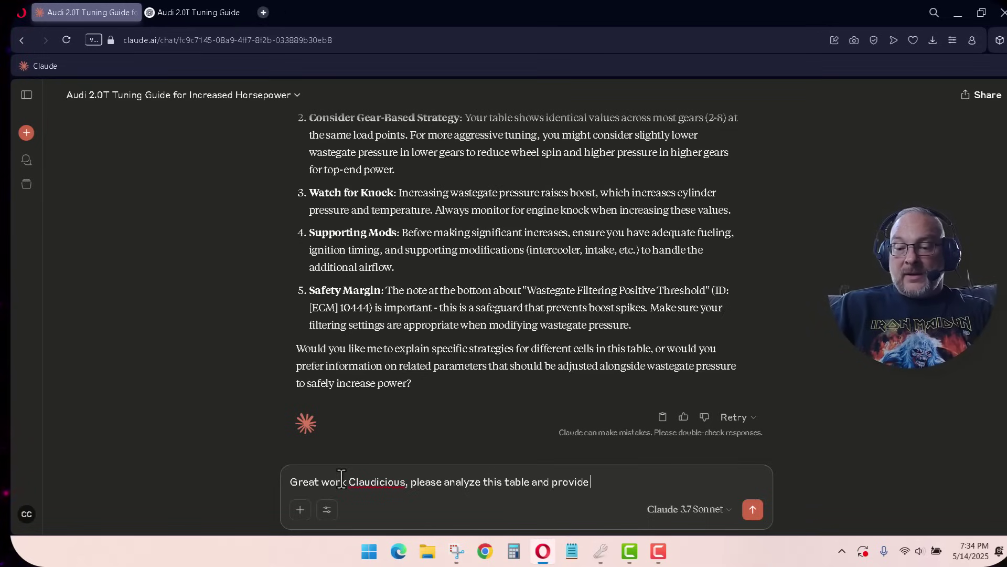
pyautogui.write(' increased ')
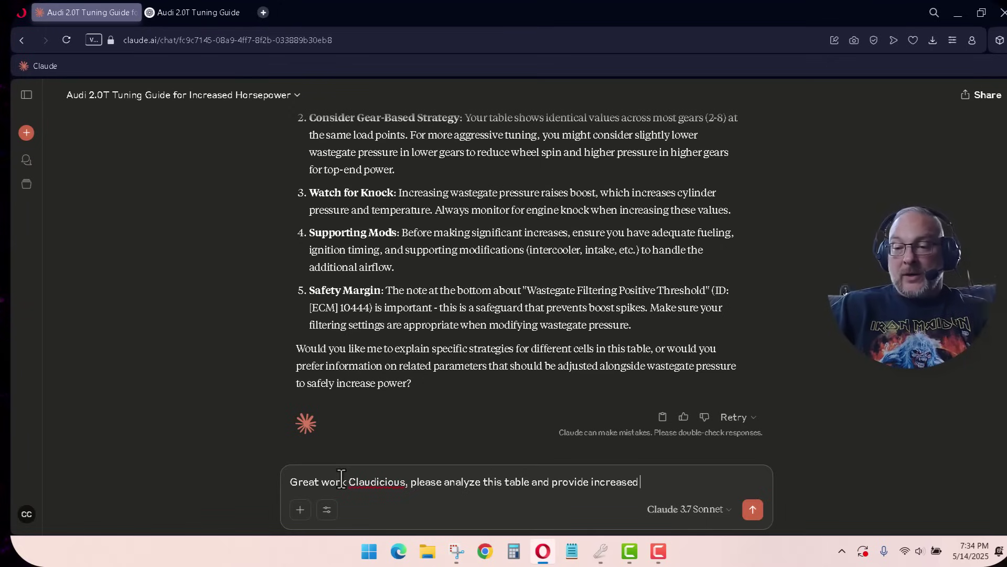
pyautogui.write('hore')
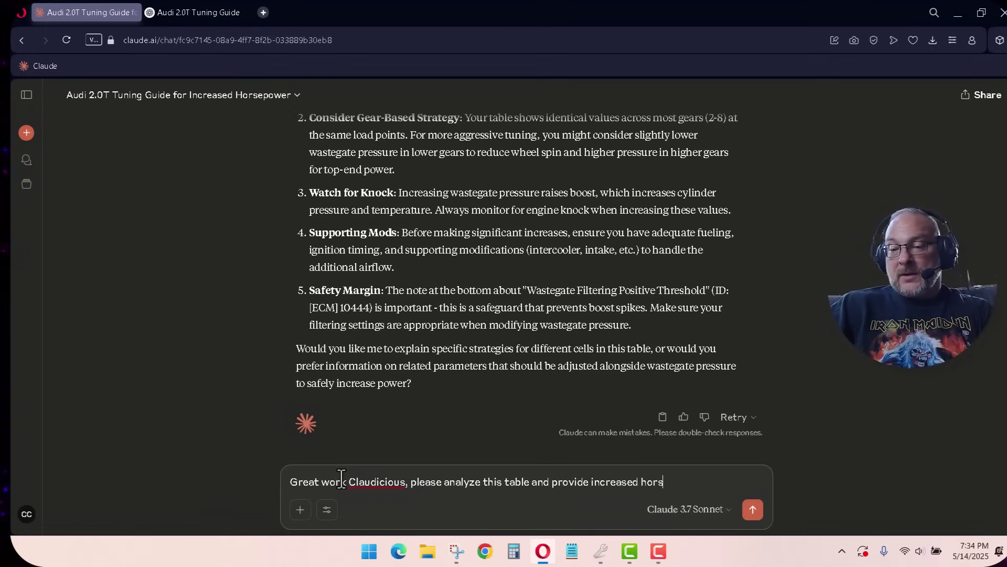
pyautogui.write('epower')
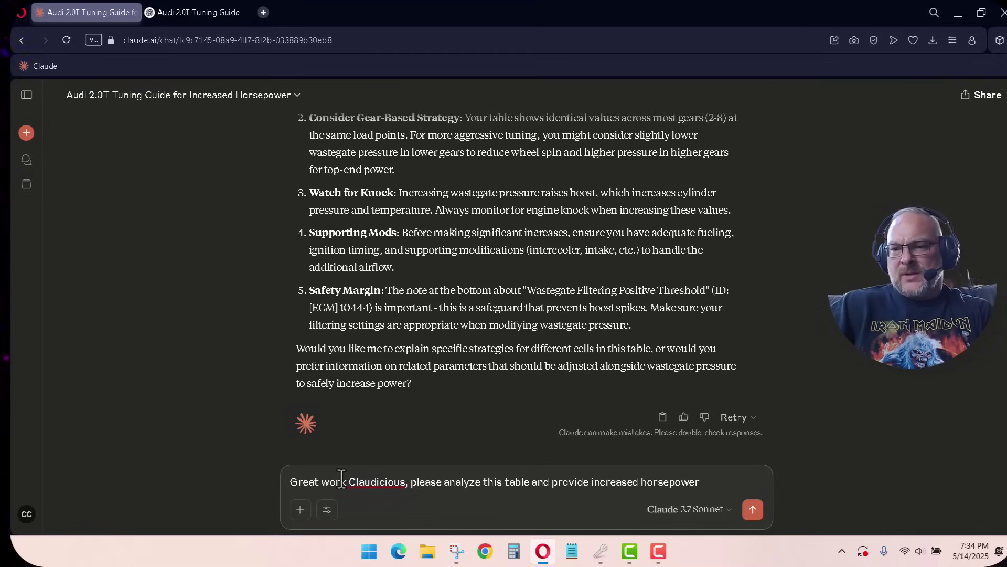
pyautogui.write(' ca')
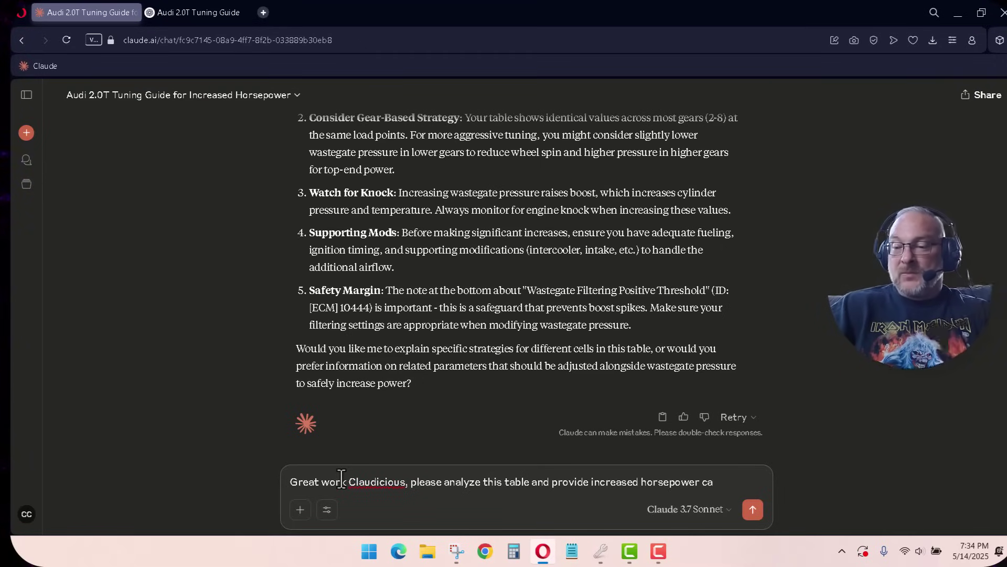
pyautogui.write('onnsul')
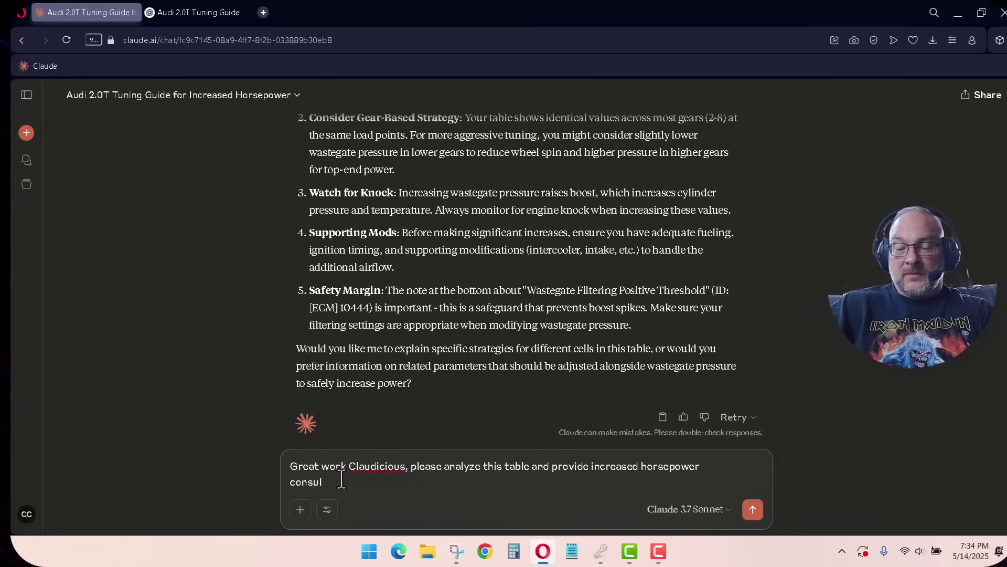
pyautogui.write('oin')
pyautogui.press('BackSpace')
pyautogui.press('BackSpace')
pyautogui.press('BackSpace')
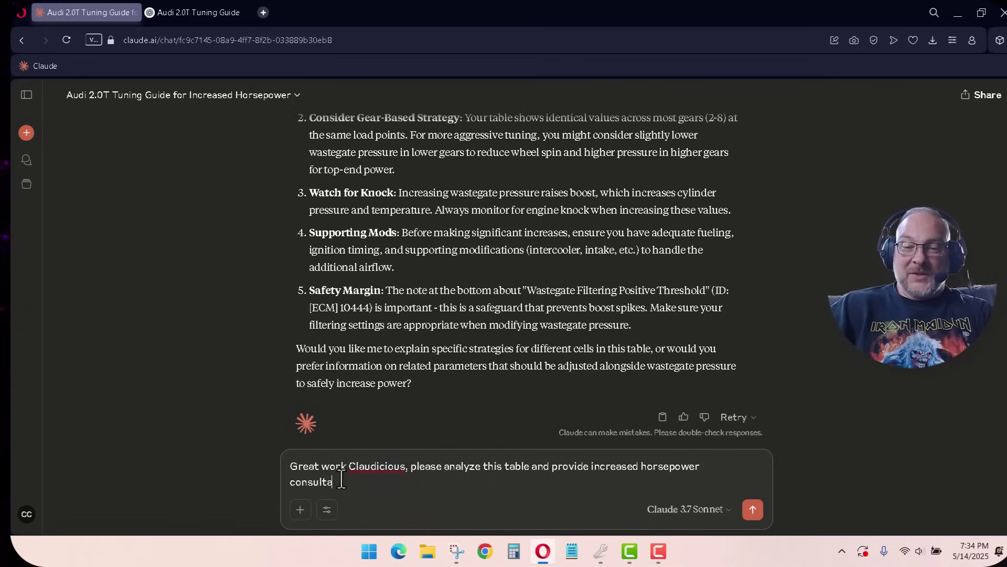
pyautogui.write('tion.')
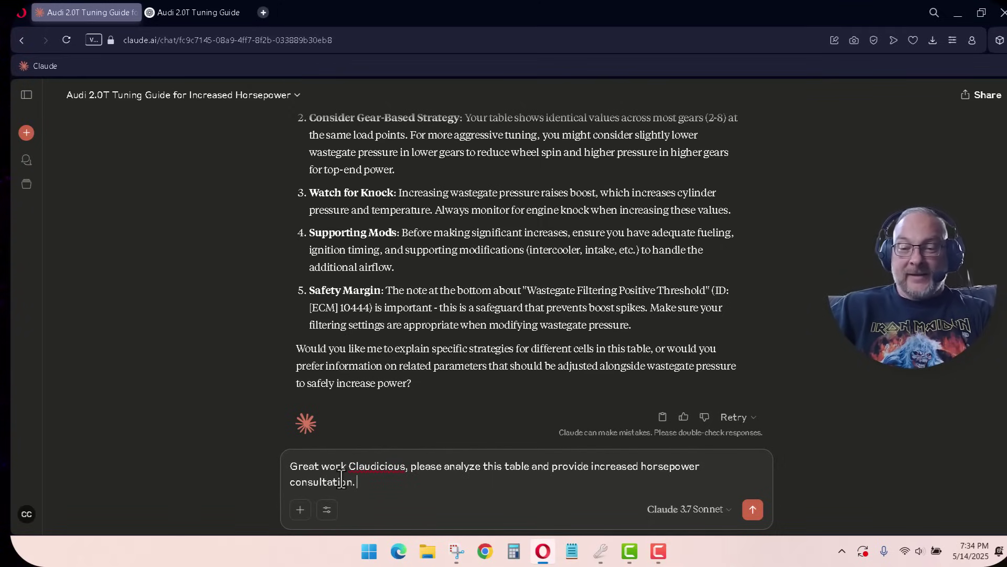
pyautogui.hotkey('ctrl', 'v')
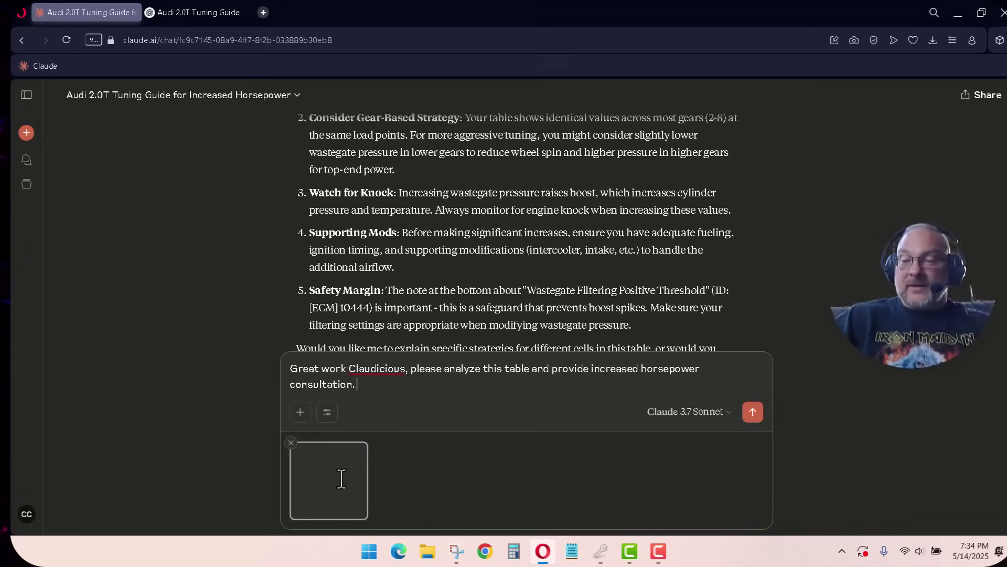
pyautogui.click(752, 413)
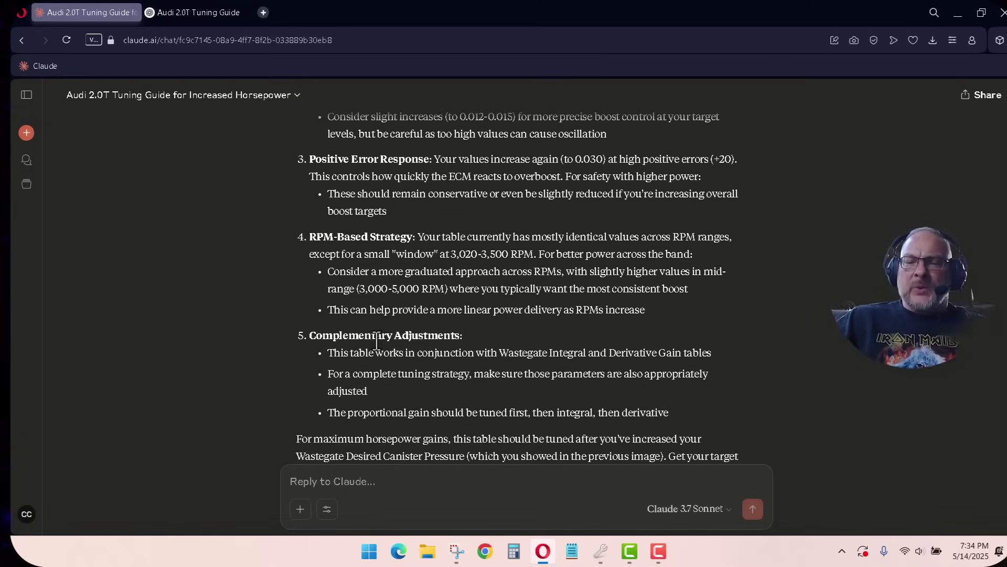
# Return to VCM Editor and close the Wastegate Proportional Gain table without editing its values.
pyautogui.click(600, 552)
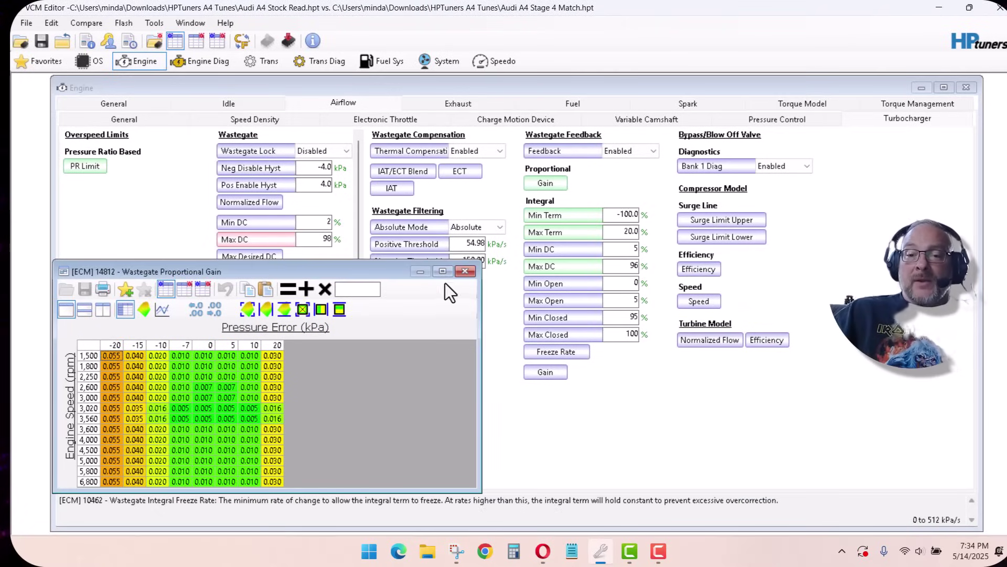
pyautogui.click(465, 272)
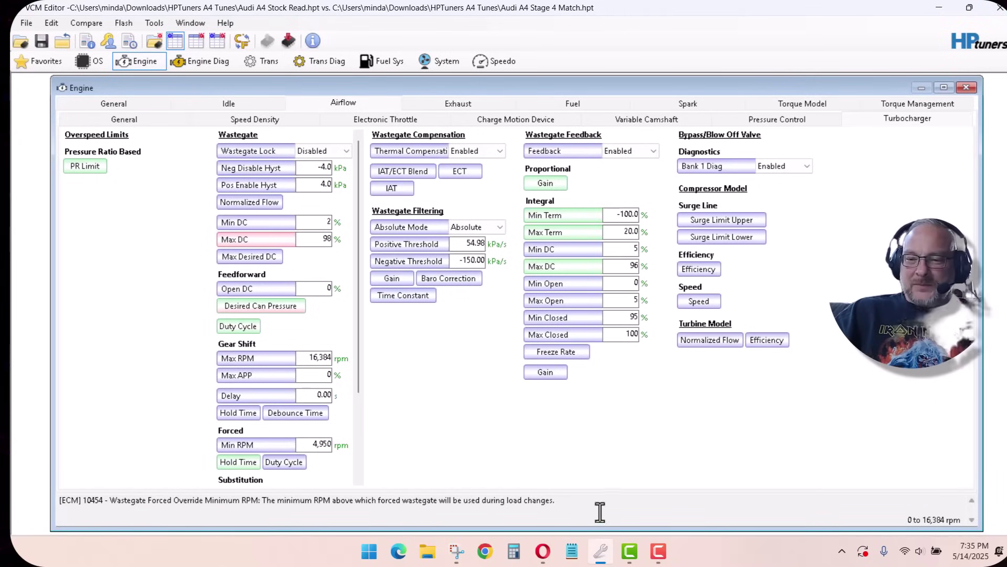
pyautogui.moveTo(659, 552)
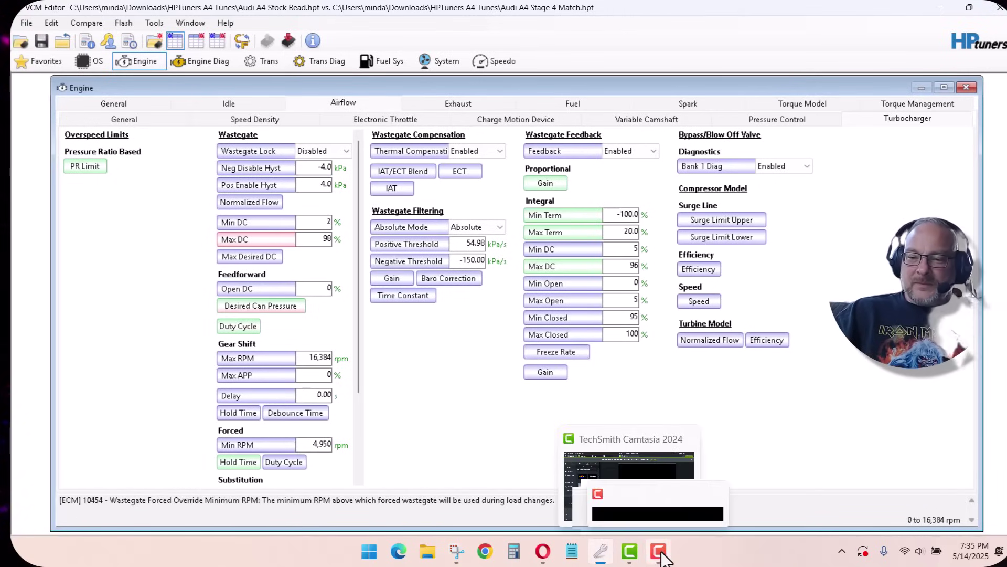